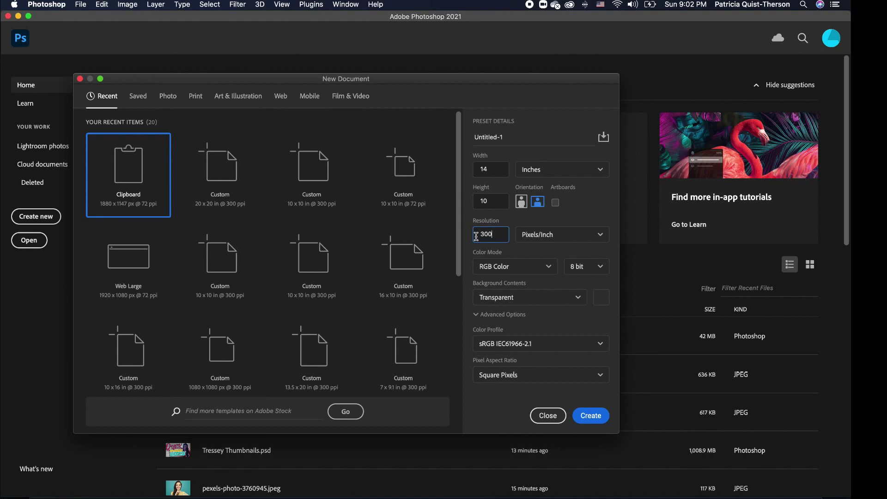
Set the background contents to White and create the 14 × 10 inch document at 300 pixels/inch.
left_click(527, 300)
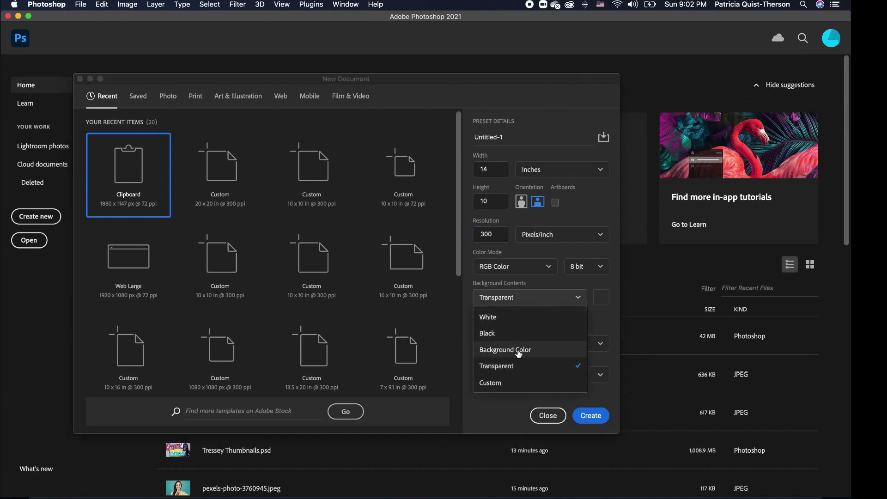
left_click(506, 317)
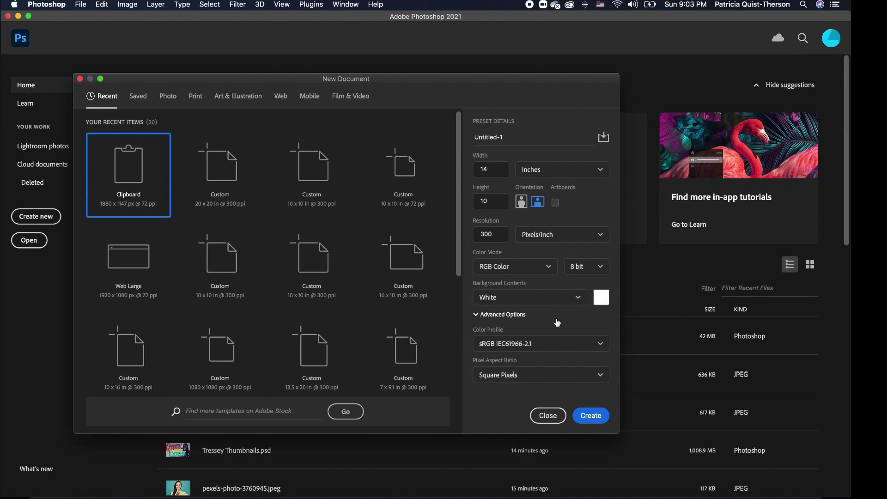
left_click(591, 416)
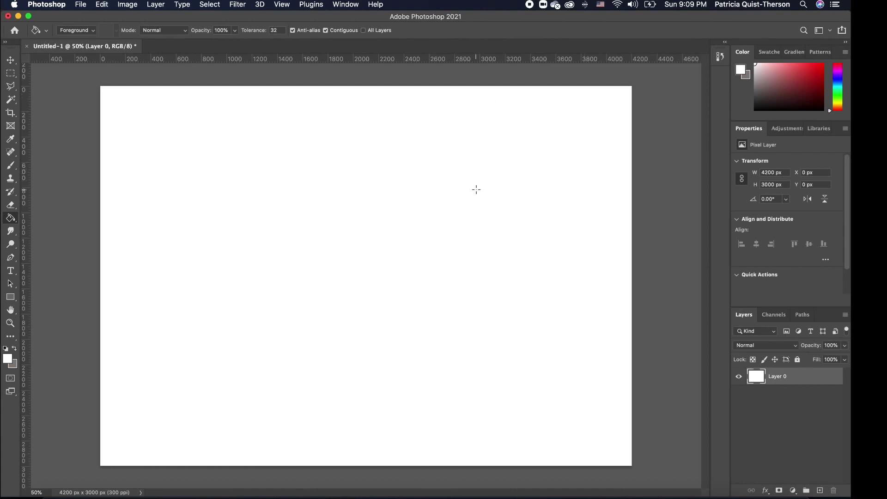
Change the area around the canvas to a custom bright magenta, #f418e2.
right_click(663, 132)
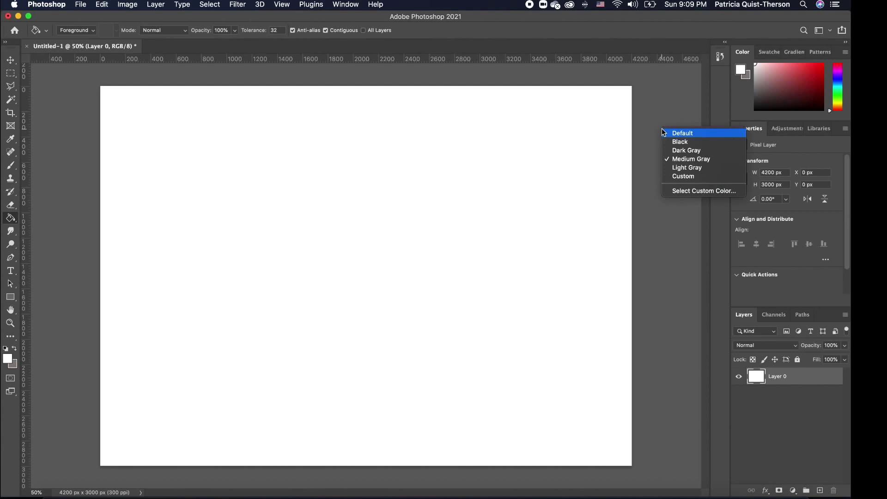
left_click(686, 190)
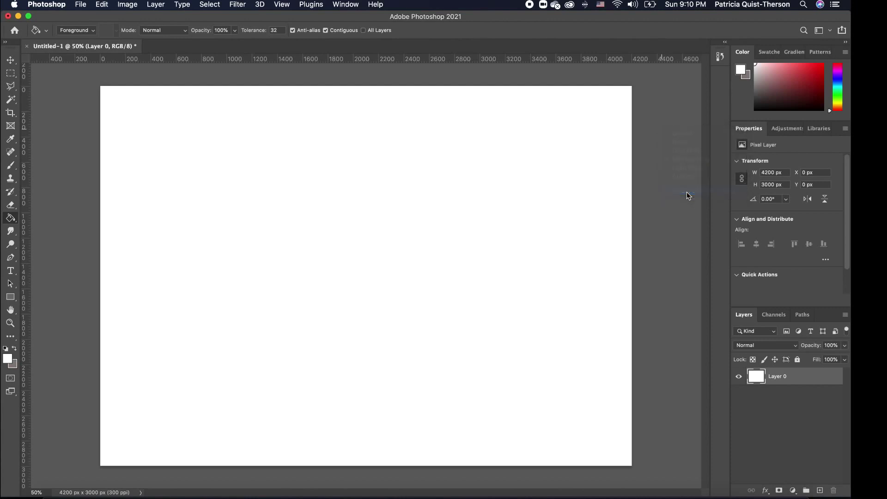
left_click(638, 246)
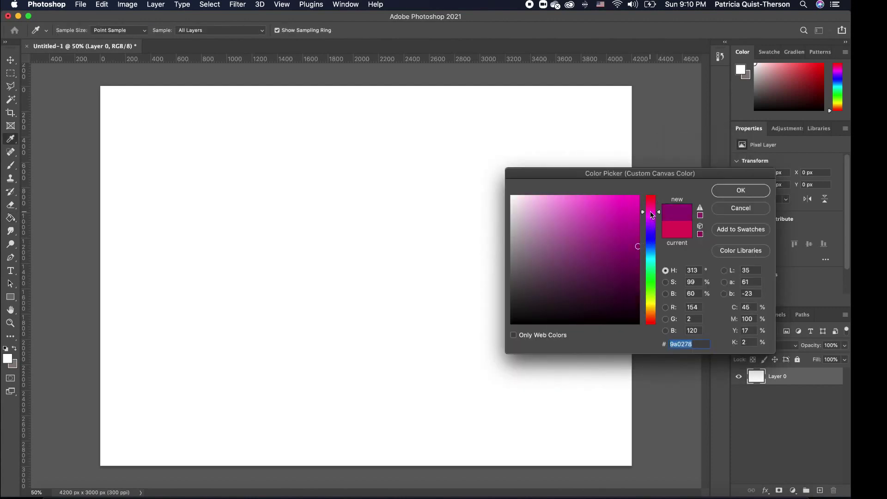
left_click(656, 248)
left_click(636, 208)
mouse_move(636, 207)
left_mouse_down()
mouse_move(624, 217)
mouse_move(616, 252)
left_mouse_up()
left_click(651, 216)
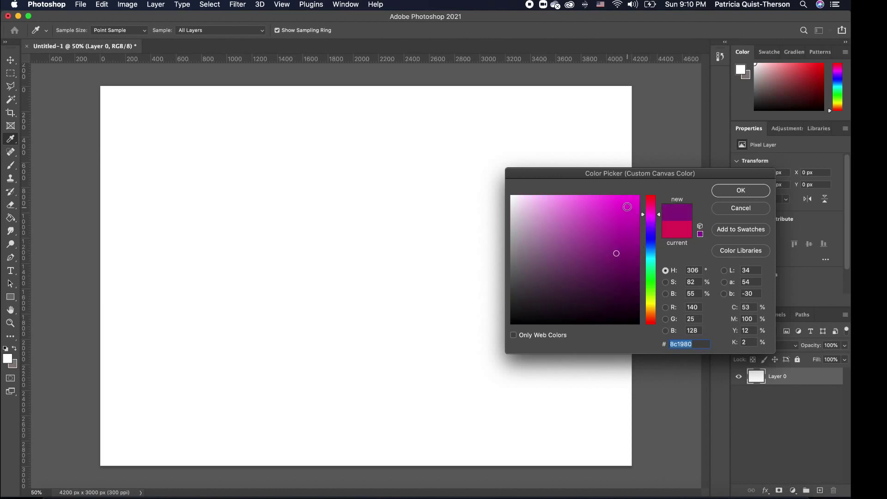
mouse_move(654, 204)
left_mouse_down()
mouse_move(651, 311)
mouse_move(652, 214)
left_mouse_up()
left_click(627, 201)
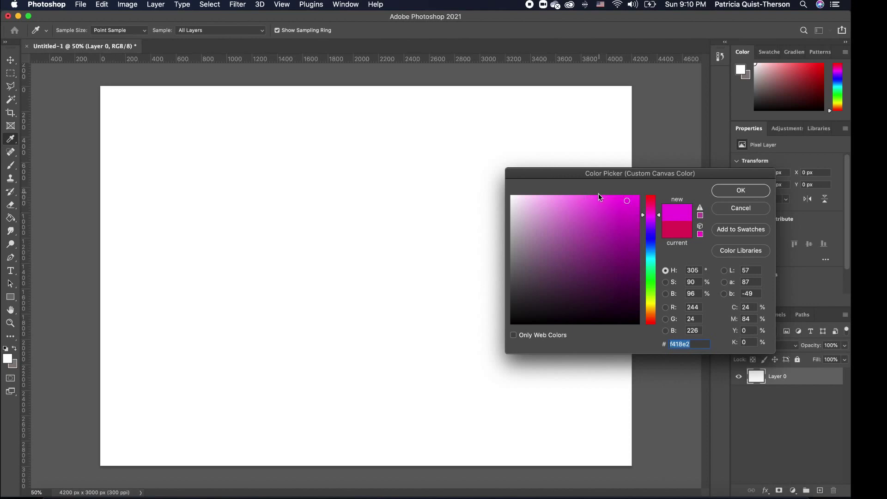
left_click(741, 191)
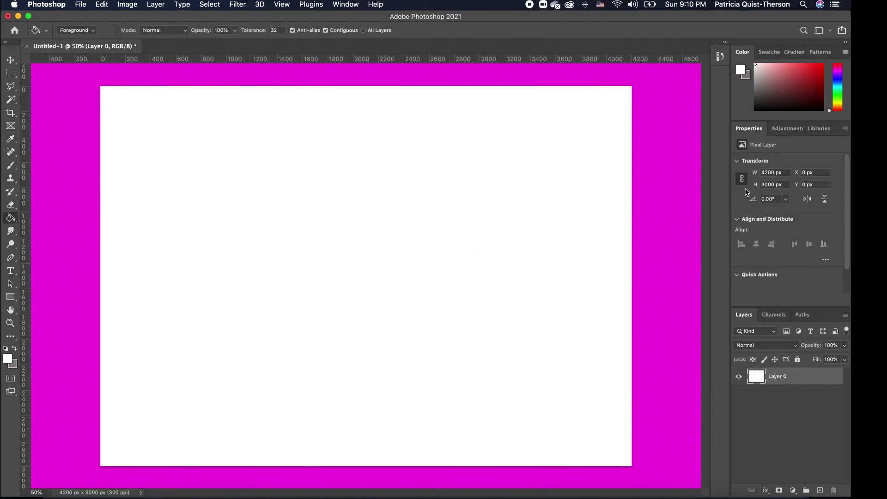
Set the area around the canvas to Medium Gray.
right_click(663, 170)
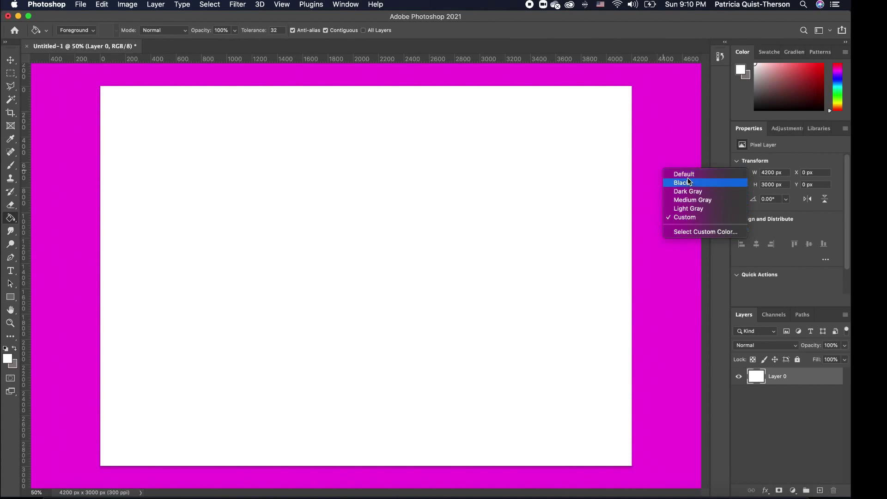
left_click(699, 203)
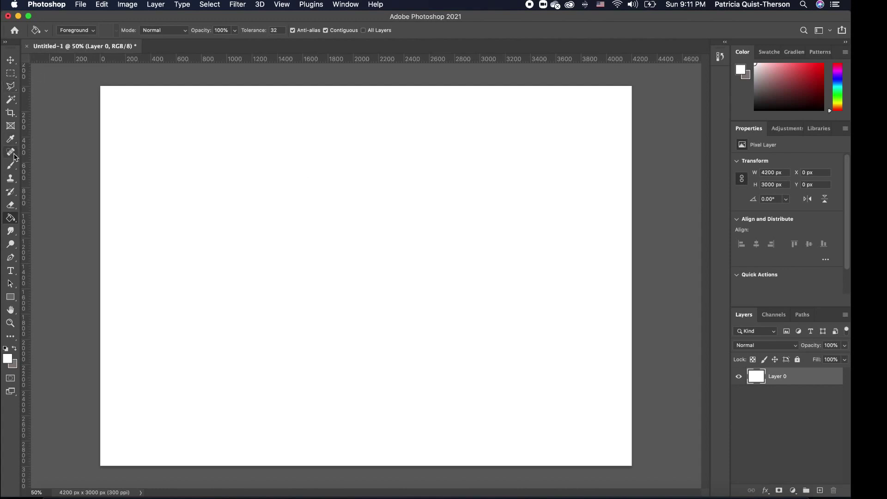
Look through the options of the Move, Crop, Paint Bucket, Horizontal Type and Eraser tools, and the file commands.
left_click(11, 62)
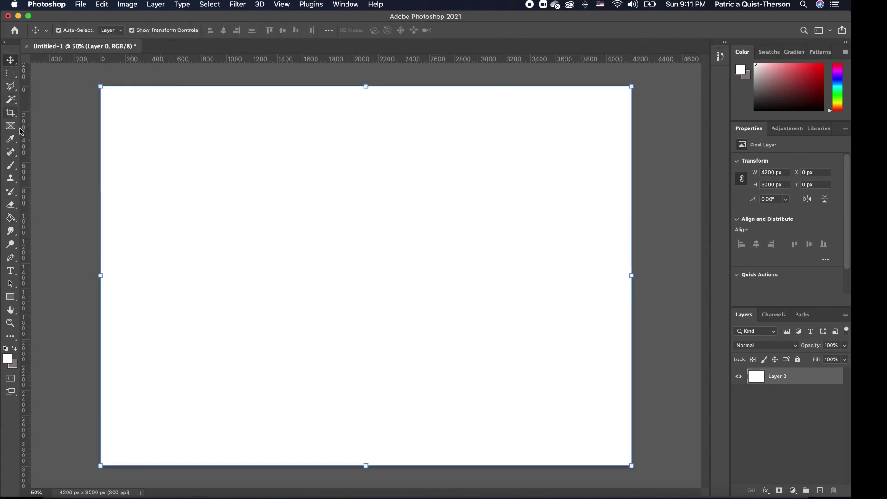
left_click(10, 113)
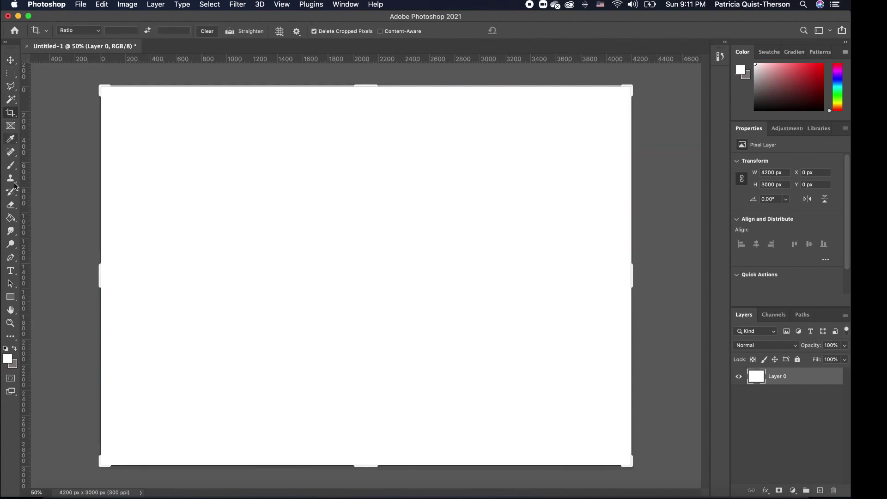
left_click(11, 205)
left_click(11, 218)
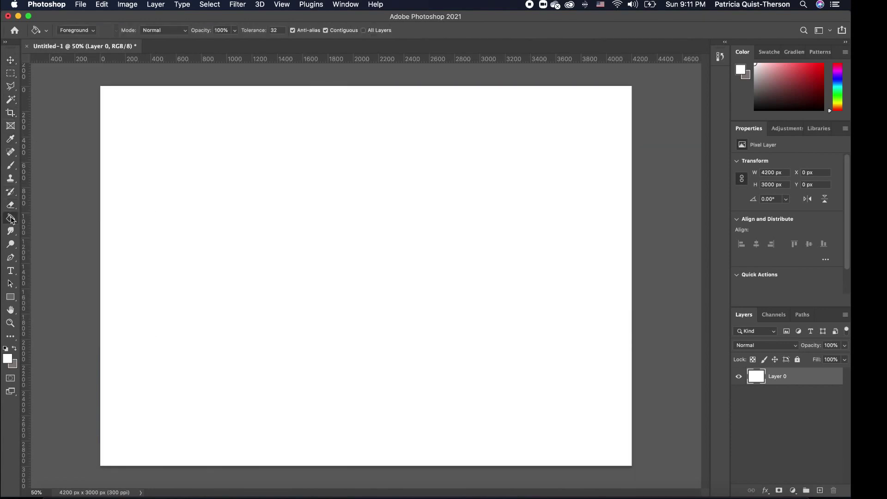
left_click(12, 272)
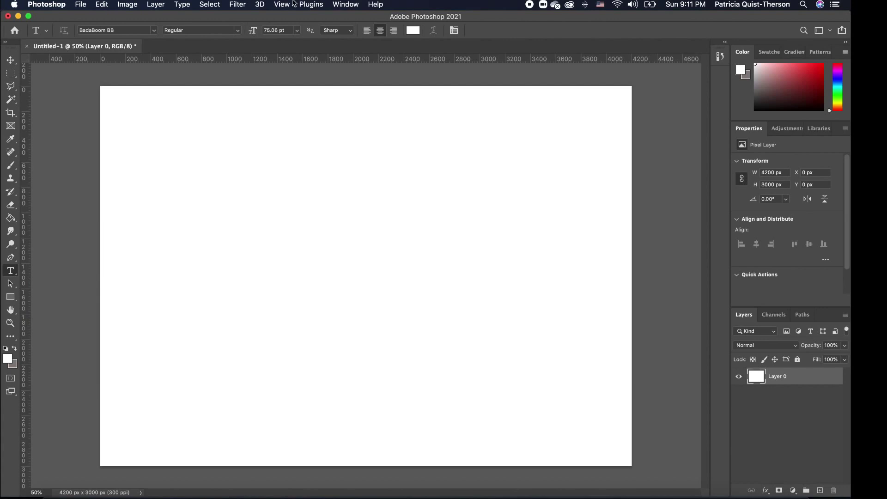
left_click(81, 7)
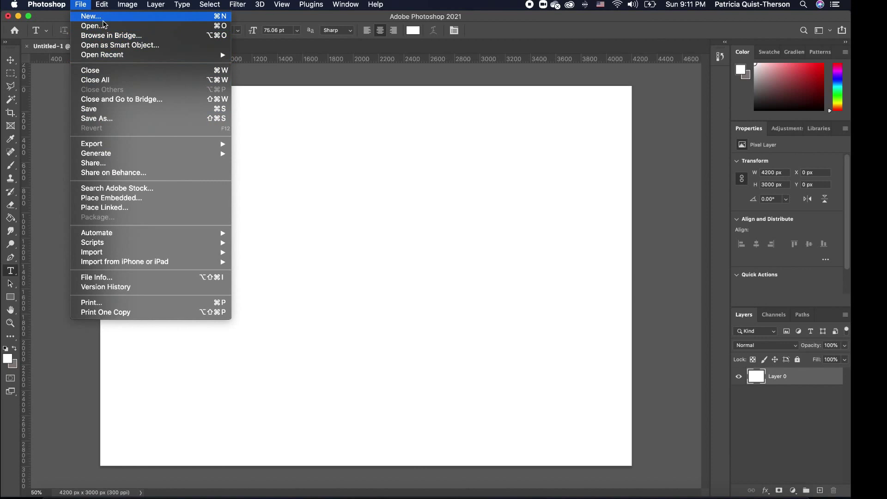
left_click(48, 131)
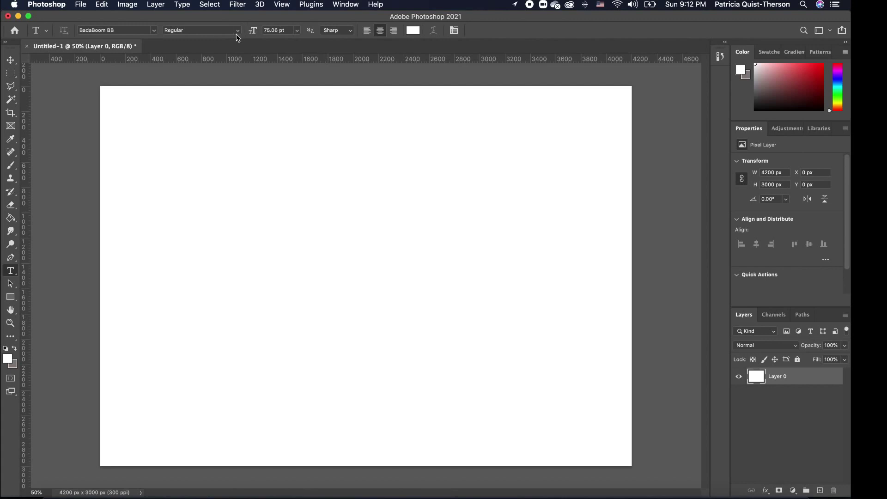
left_click(10, 61)
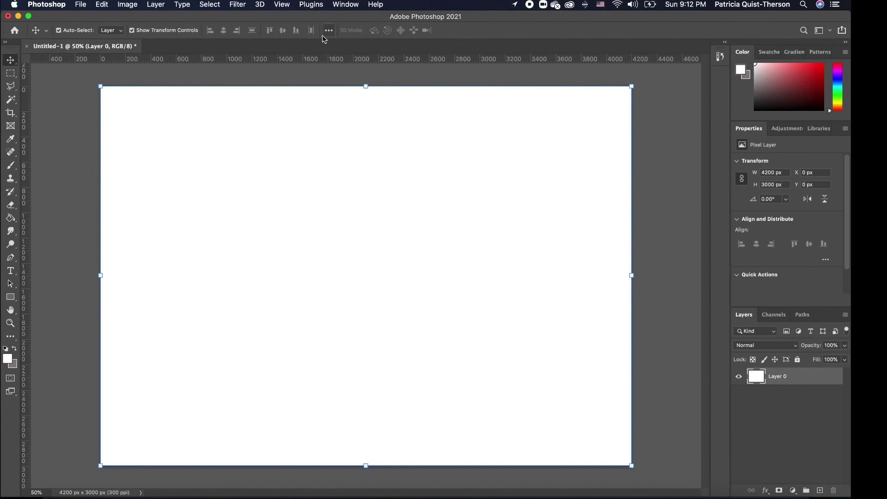
left_click(13, 275)
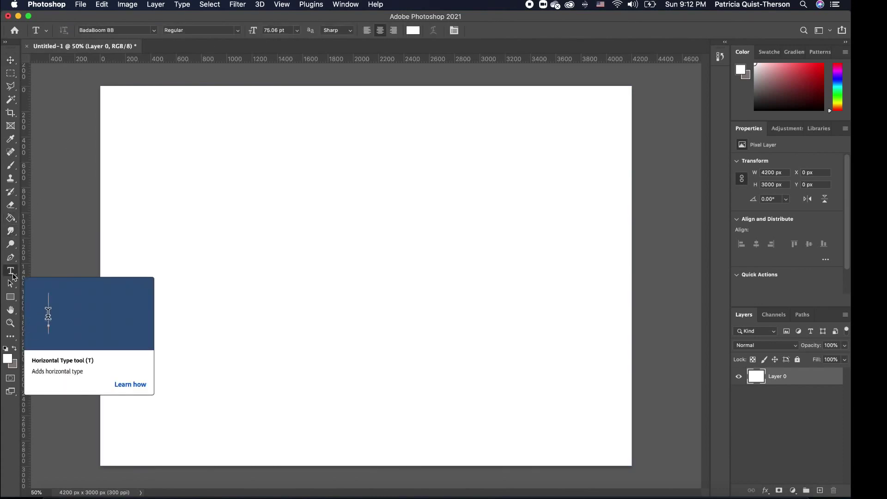
left_click(10, 206)
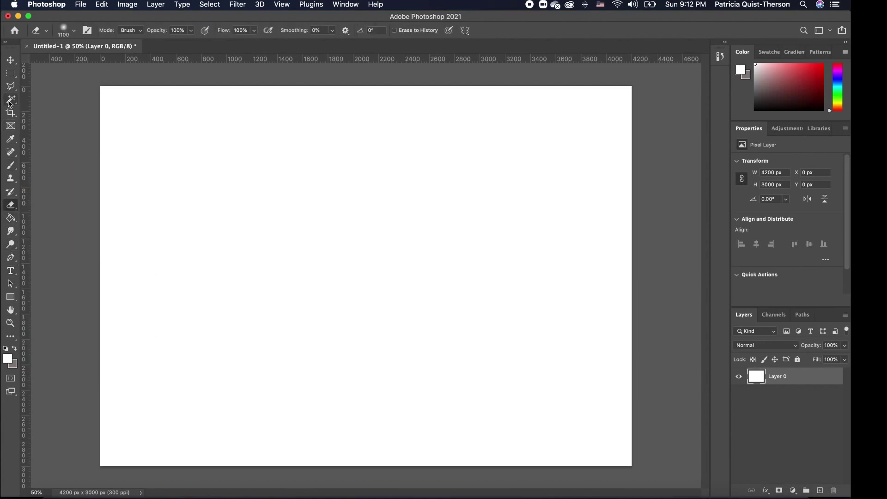
Activate the Brush tool and pick a strong red as the foreground color.
left_click(11, 167)
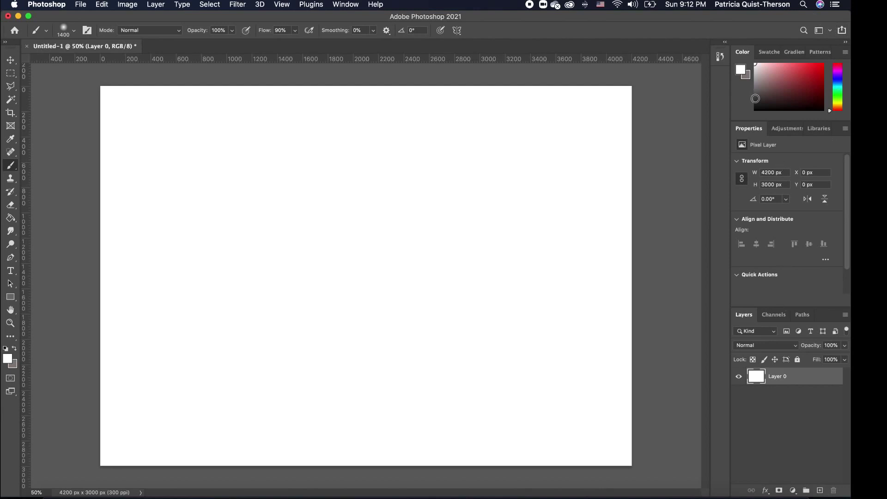
left_click(802, 83)
left_click(807, 71)
Lock all attributes of Layer 0, and toggle its visibility off and on again.
left_click(797, 359)
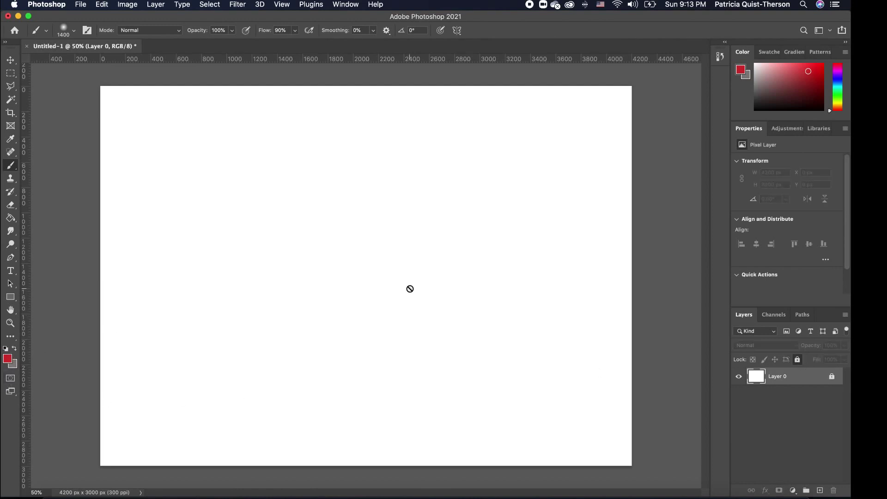
left_click(739, 377)
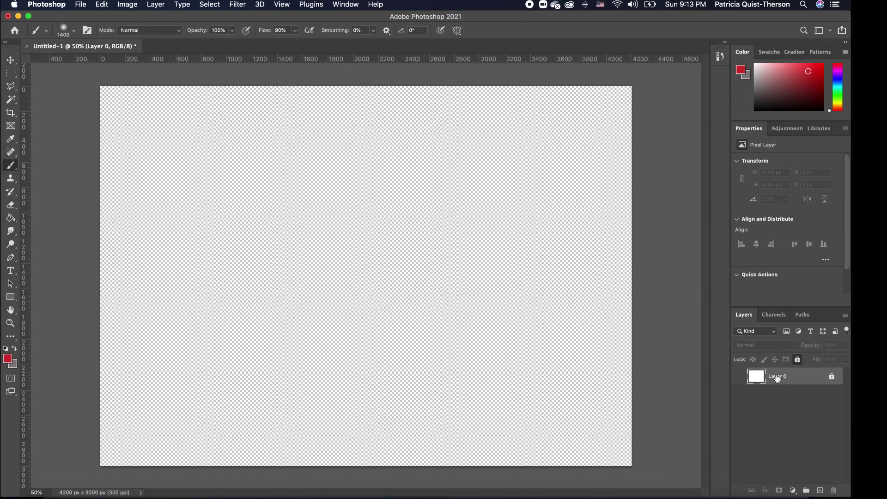
left_click(737, 377)
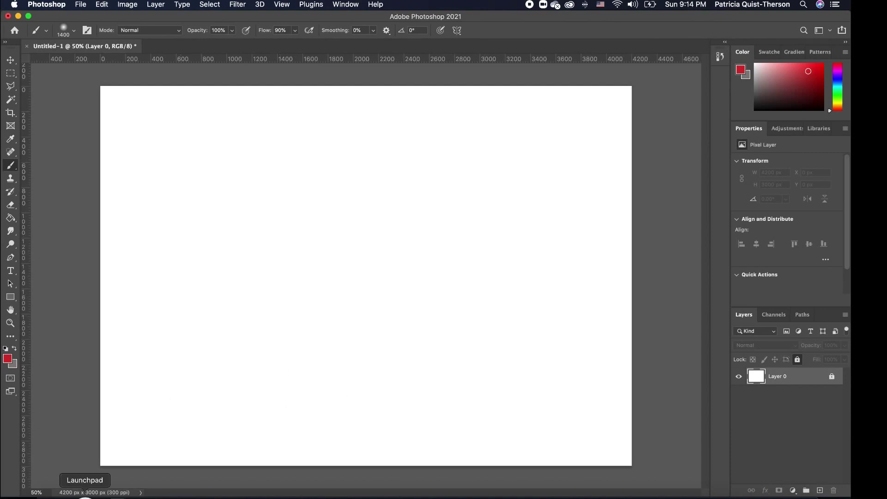
Place pexels-photo-3760945.jpeg from the Finder folder into the Untitled-1 document at its fitted size.
left_click(56, 496)
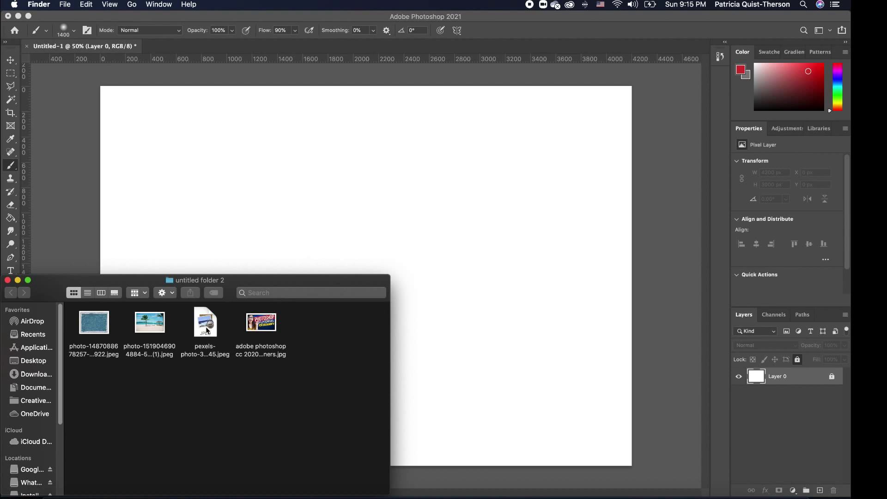
left_click_drag(206, 331, 337, 181)
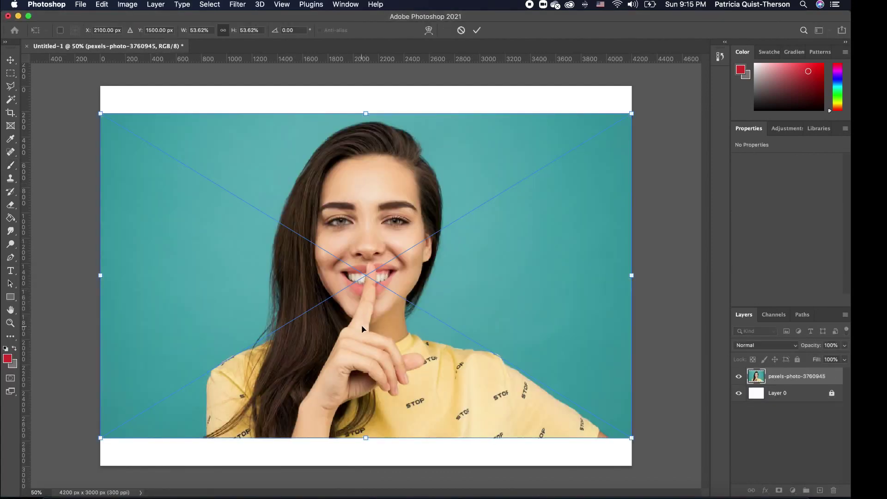
key("Return")
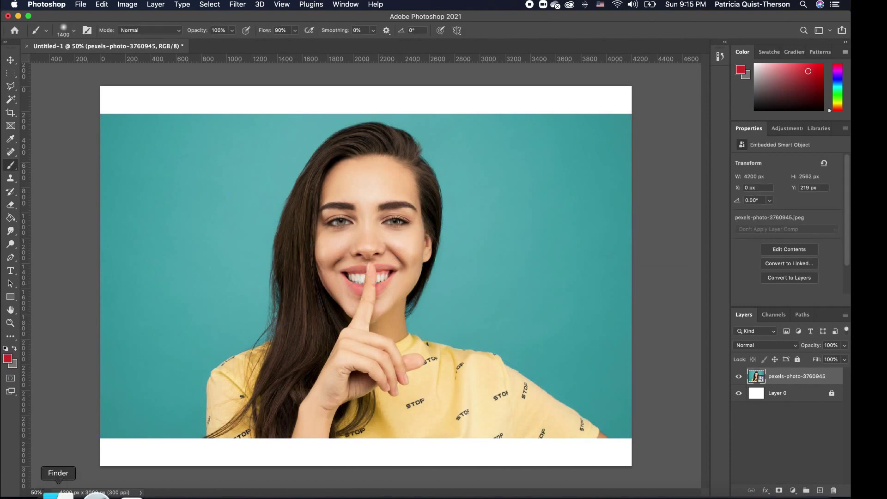
left_click(54, 495)
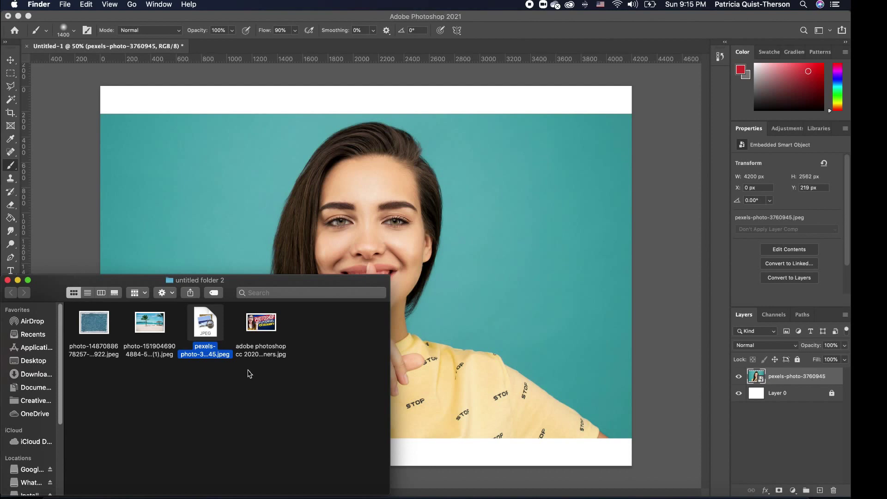
right_click(103, 326)
mouse_move(134, 266)
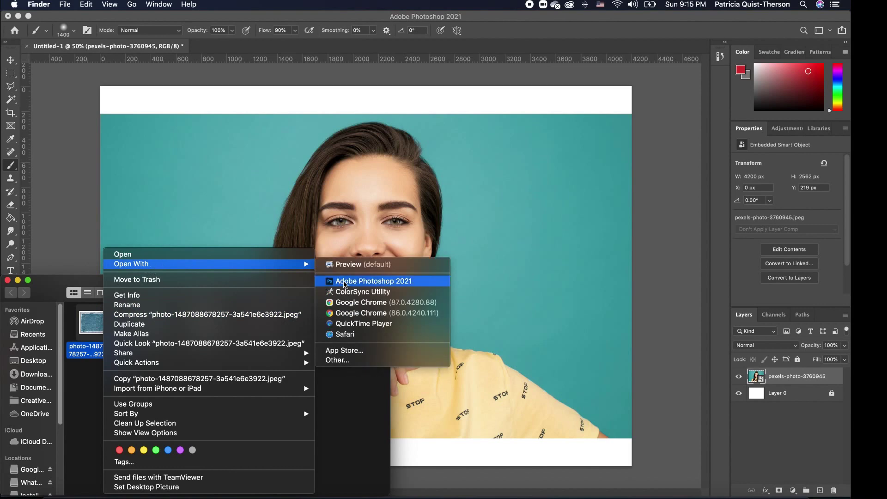
left_click(369, 281)
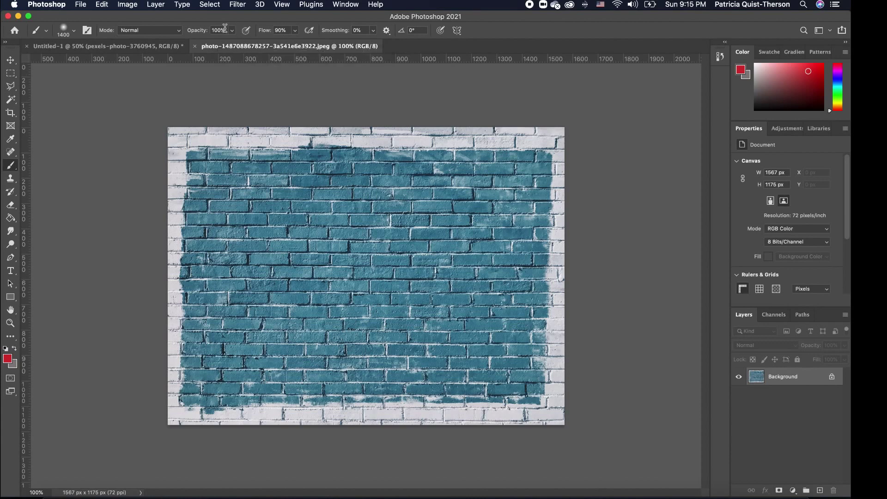
Return to Untitled-1 and move the portrait photo layer straight up to the canvas's top edge, at X 0 px, Y 0 px.
left_click(137, 48)
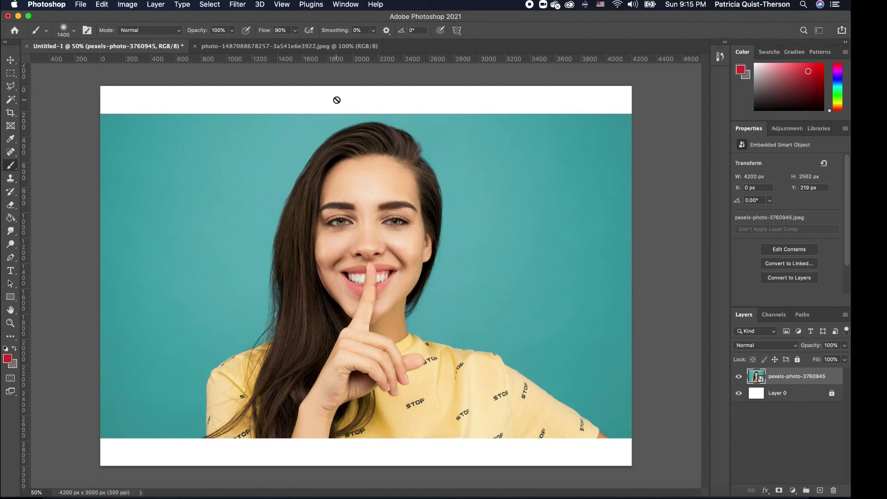
key("v")
key("super+alt+a")
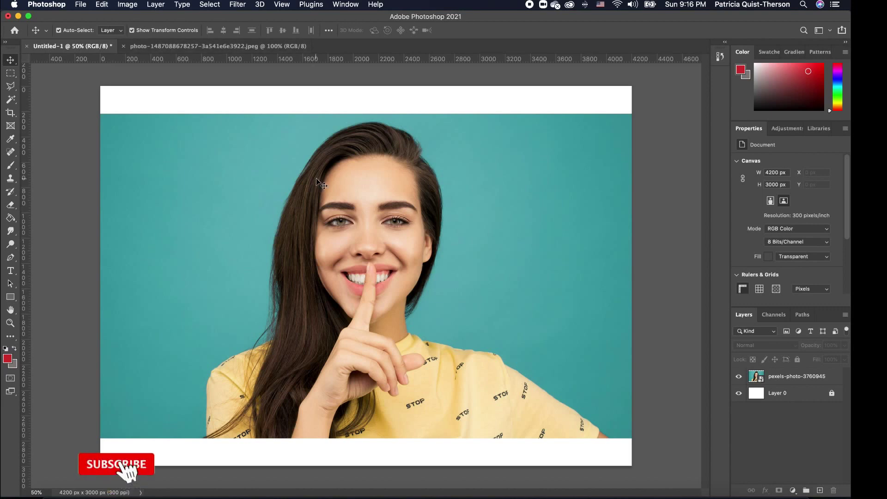
left_click(331, 146)
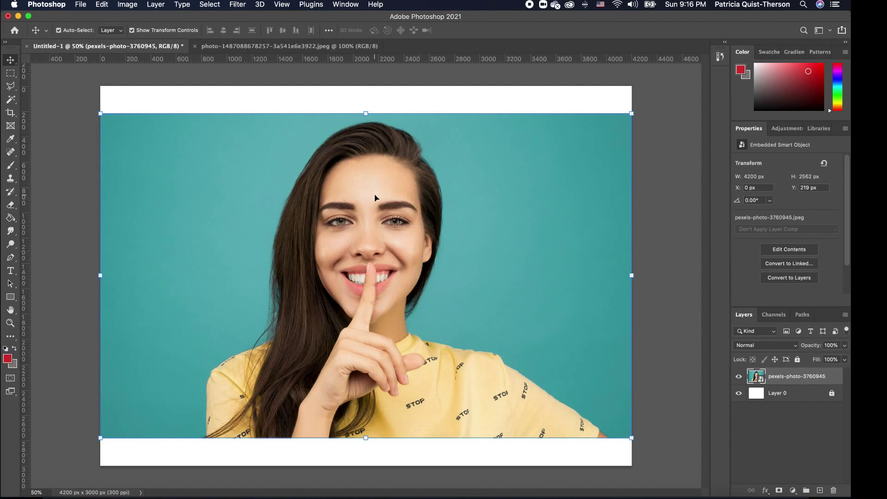
mouse_move(375, 198)
left_mouse_down()
mouse_move(374, 171)
mouse_move(385, 217)
mouse_move(383, 209)
left_mouse_up()
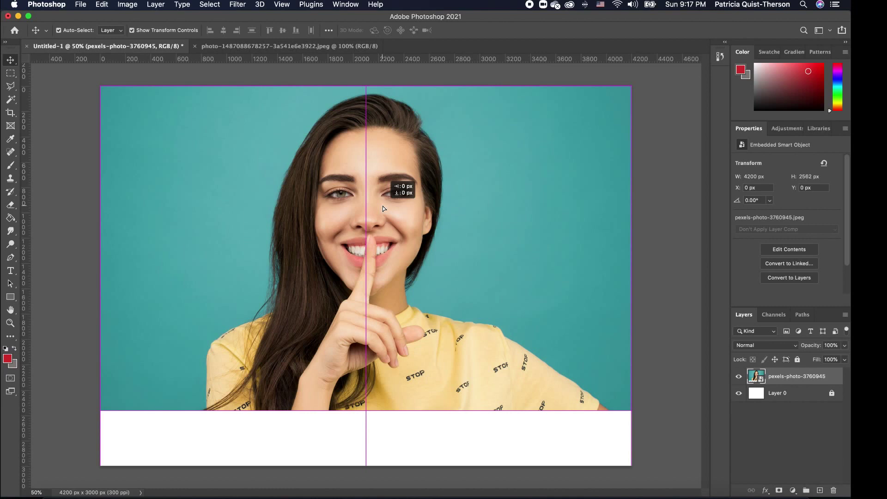
left_click_drag(383, 208, 383, 209)
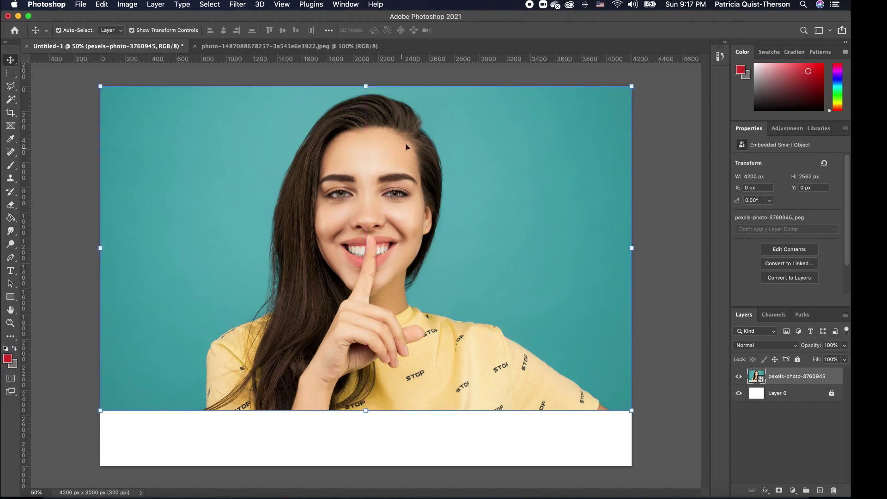
left_click(282, 5)
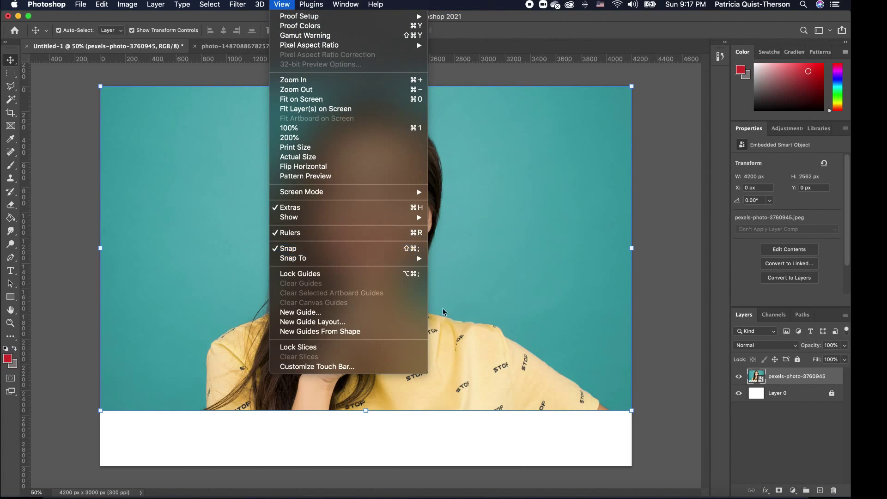
left_click(437, 444)
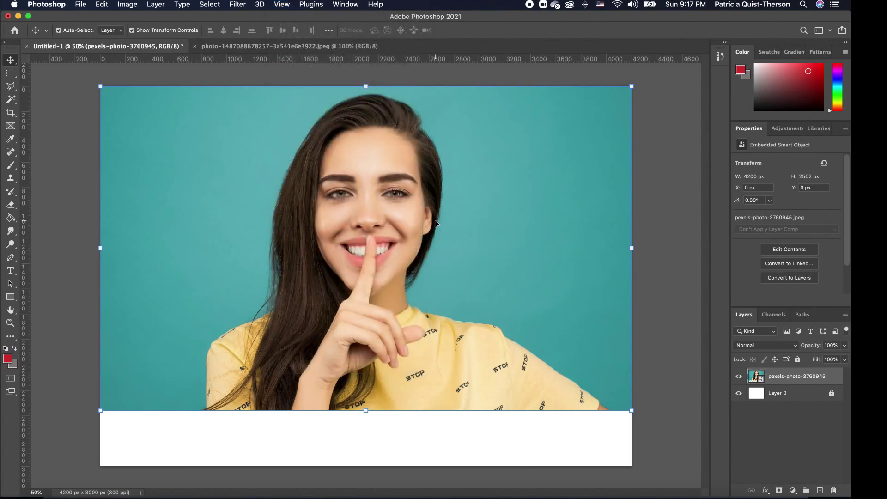
mouse_move(434, 221)
left_mouse_down()
mouse_move(435, 228)
mouse_move(435, 218)
left_mouse_up()
left_click(283, 5)
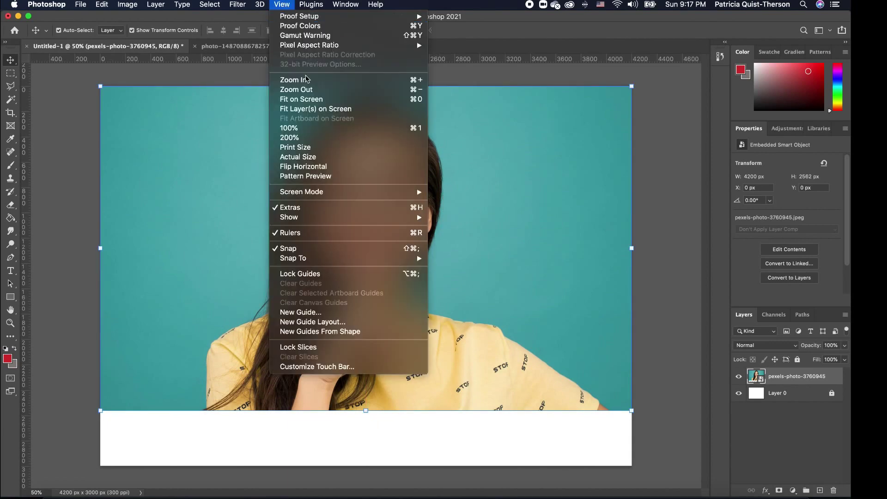
left_click(527, 263)
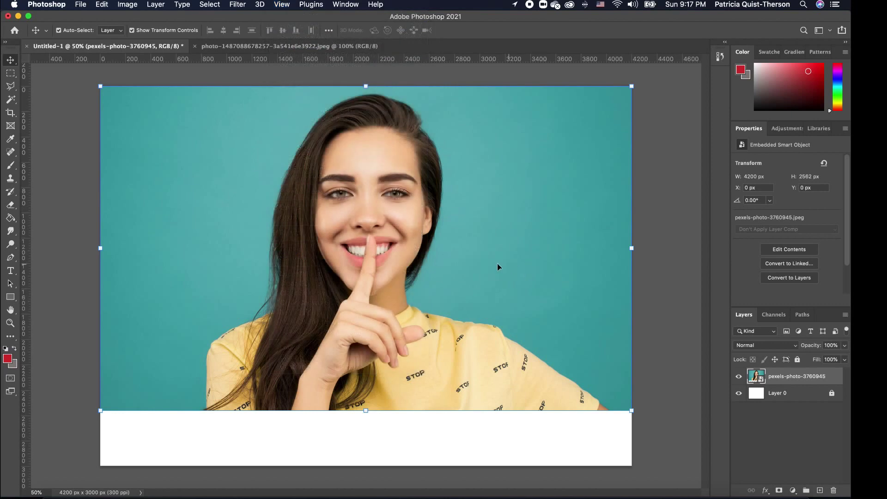
Move the portrait photo down and to the left across the canvas, and snap it back to X 0 px, Y 0 px.
left_click_drag(497, 264, 414, 301)
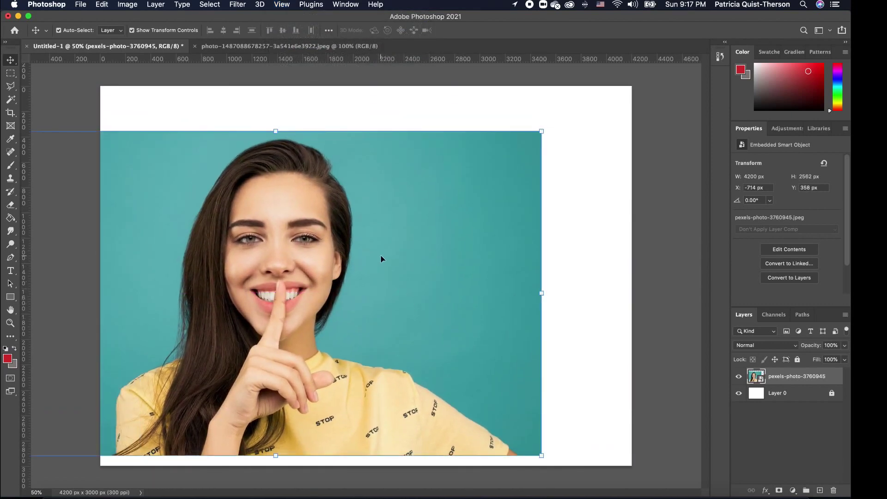
left_click_drag(339, 255, 431, 207)
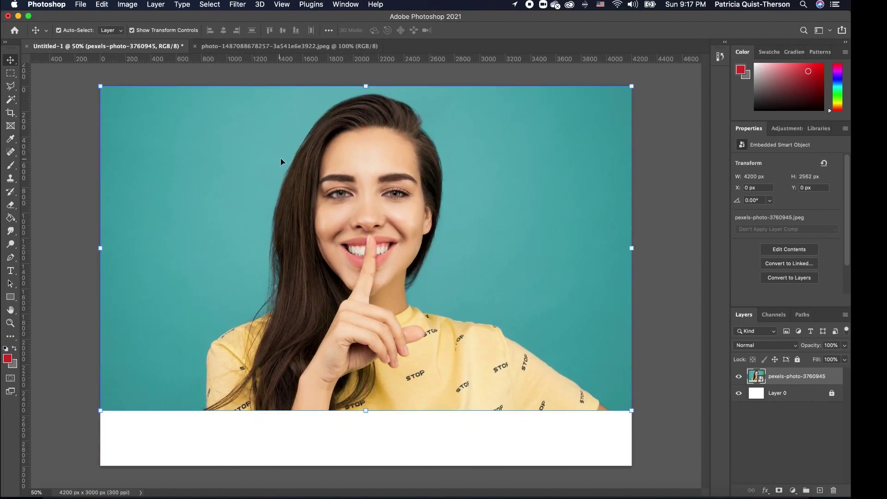
mouse_move(384, 196)
left_mouse_down()
mouse_move(382, 203)
mouse_move(385, 193)
left_mouse_up()
Set the Move tool's alignment reference to the canvas instead of the selection.
left_click(328, 31)
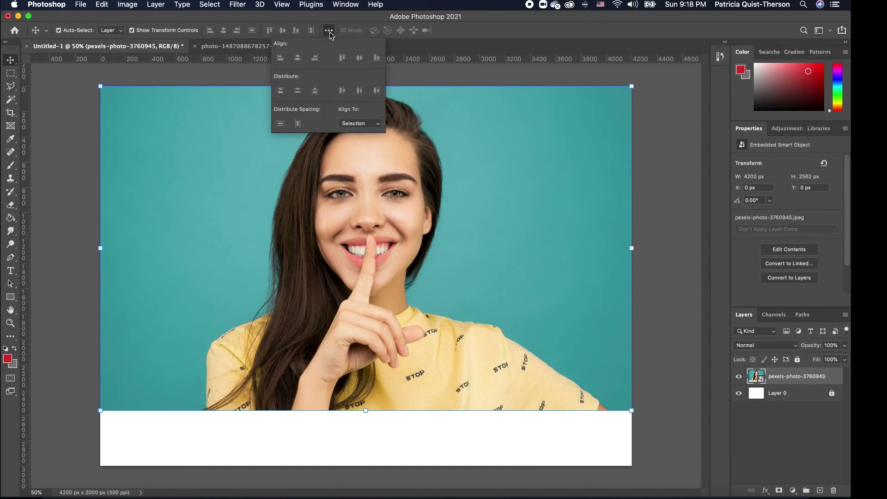
left_click(365, 126)
left_click(363, 131)
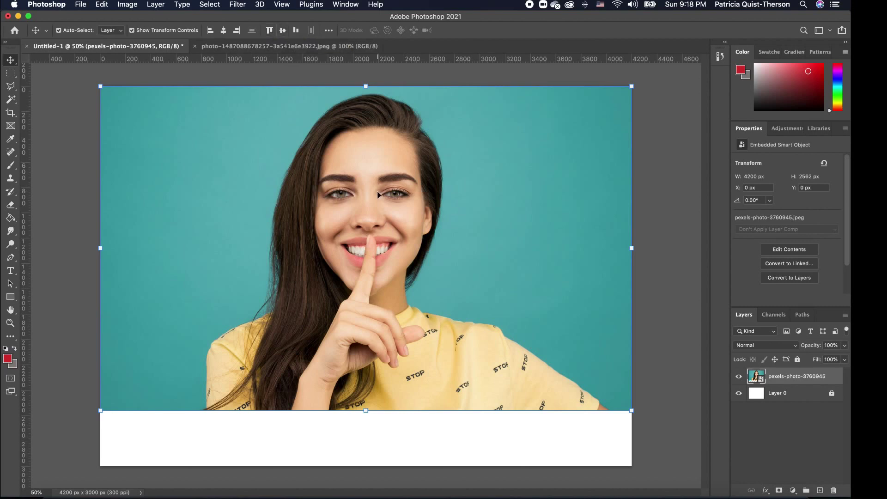
Shift the portrait photo down and right, center it vertically and horizontally on the canvas, and align it to the canvas's top edge.
left_click_drag(387, 184, 466, 232)
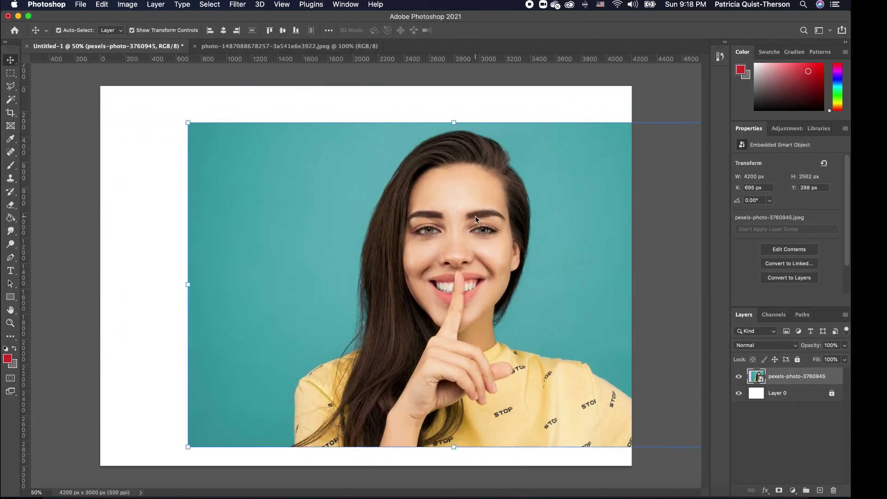
left_click(283, 31)
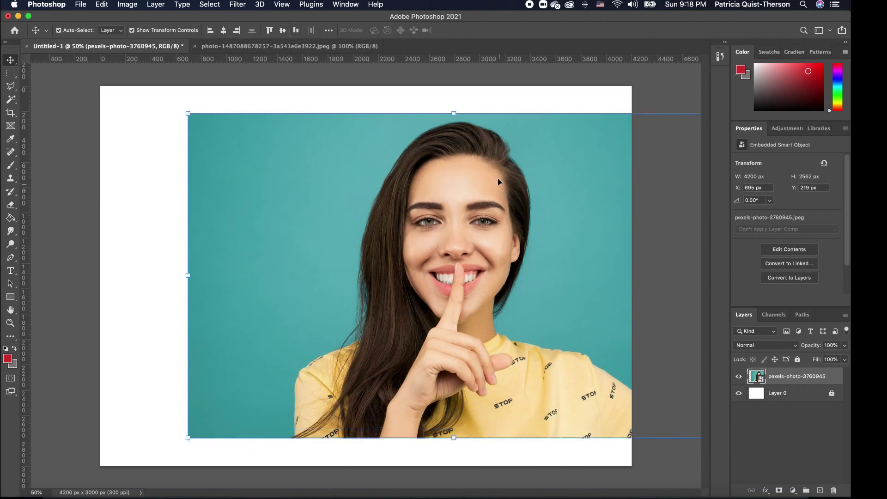
left_click(223, 31)
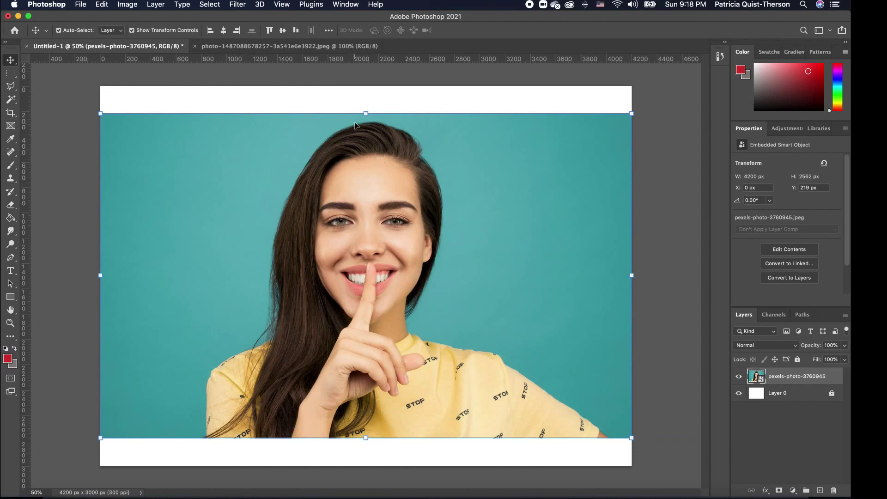
left_click(270, 31)
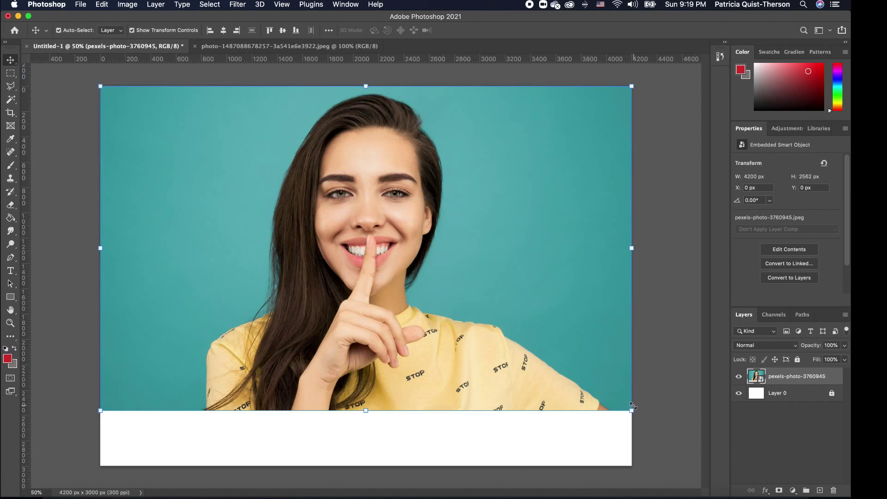
Enlarge the portrait photo to about 4981 × 3038 px so it covers the canvas, and shift it left to about X -541 px.
left_click_drag(631, 416, 730, 471)
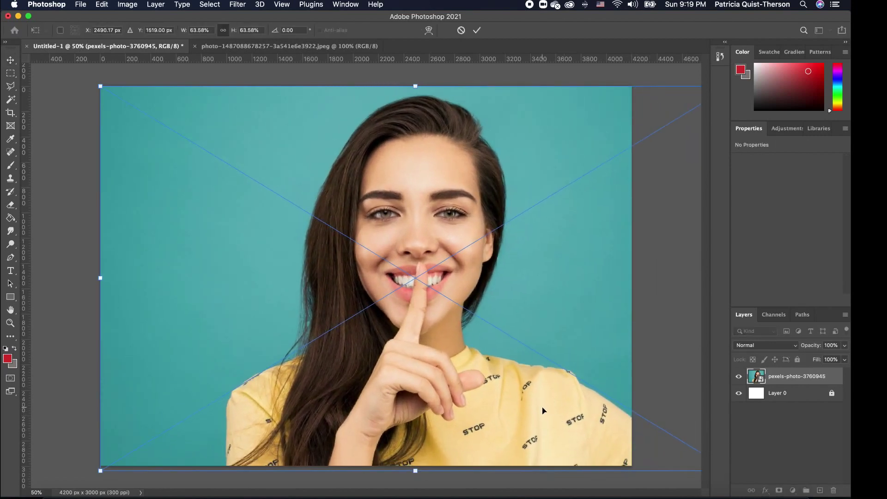
left_click_drag(538, 409, 475, 413)
key("Return")
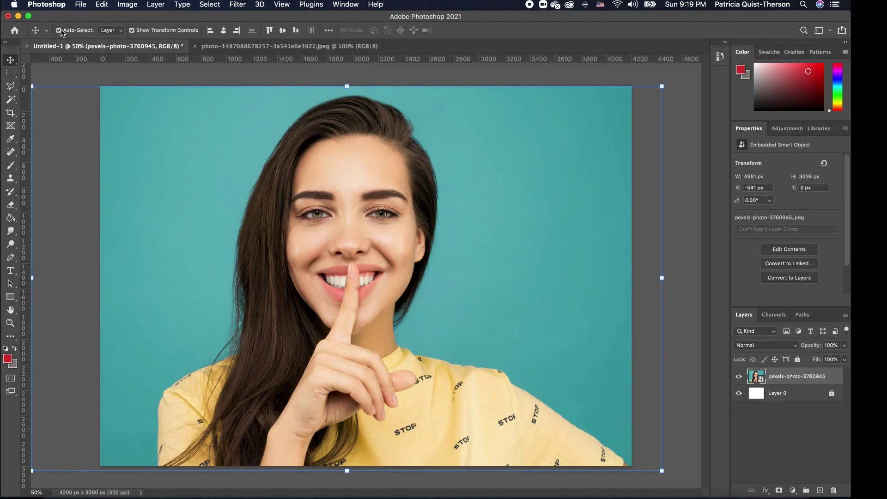
Toggle Show Transform Controls and Auto-Select off, on and off again, and reposition the portrait photo at about X -483 px, Y 0 px.
left_click(132, 30)
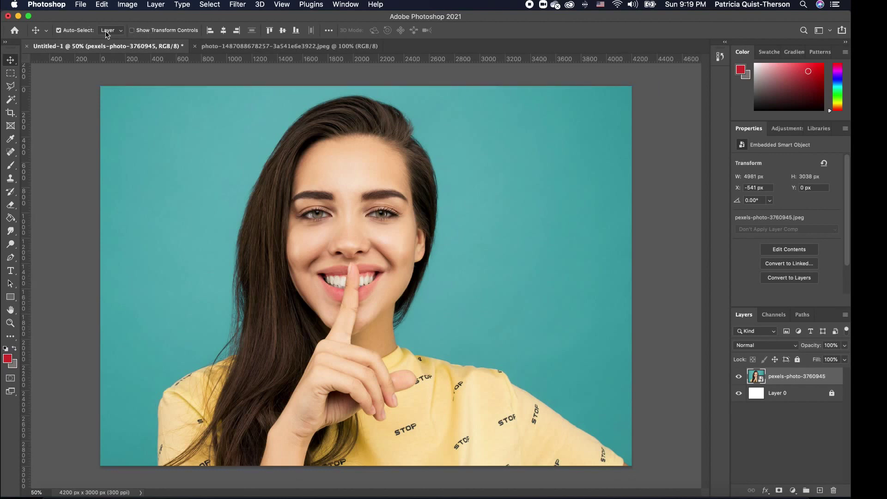
left_click(59, 31)
mouse_move(366, 231)
left_mouse_down()
mouse_move(380, 245)
mouse_move(375, 192)
mouse_move(368, 225)
left_mouse_up()
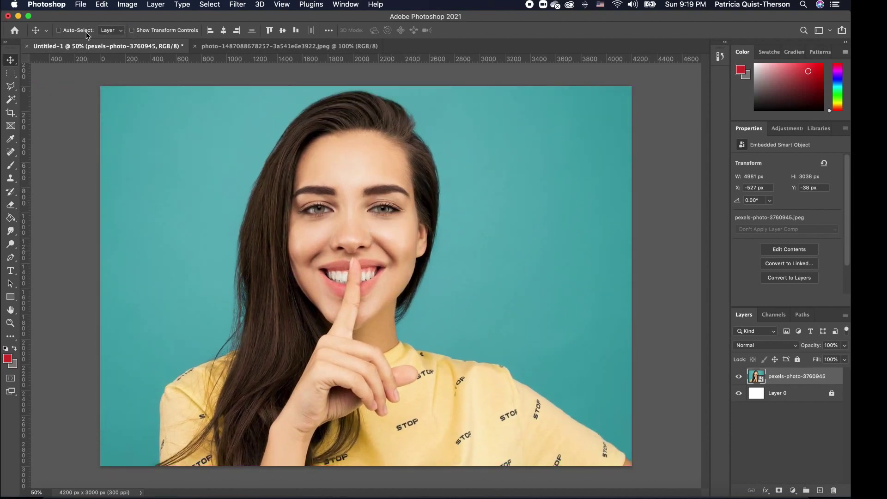
left_click(132, 31)
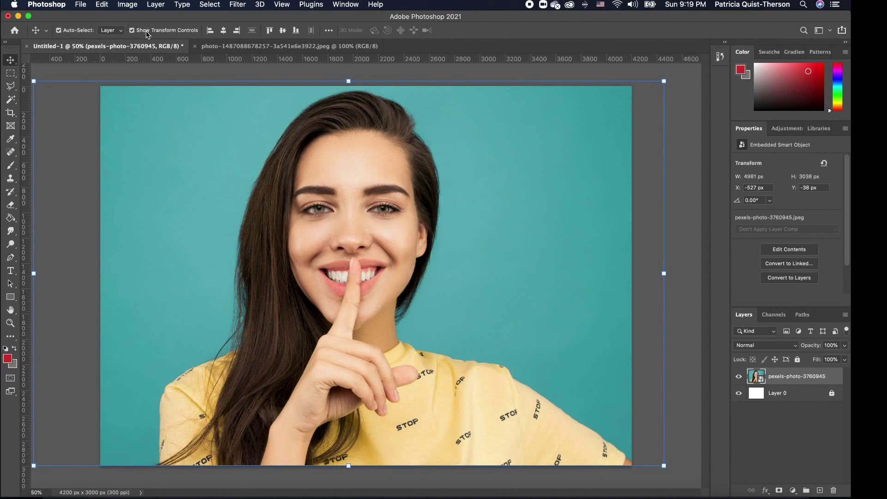
left_click(132, 31)
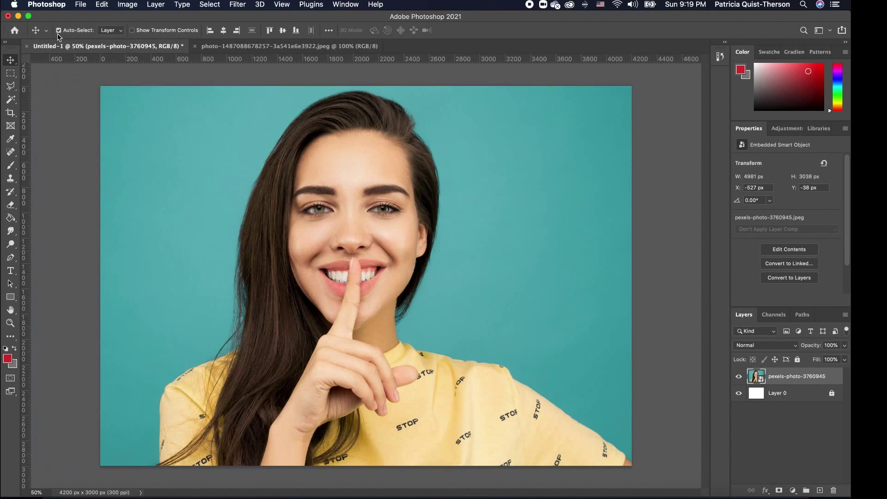
left_click(59, 31)
left_click_drag(414, 231, 431, 201)
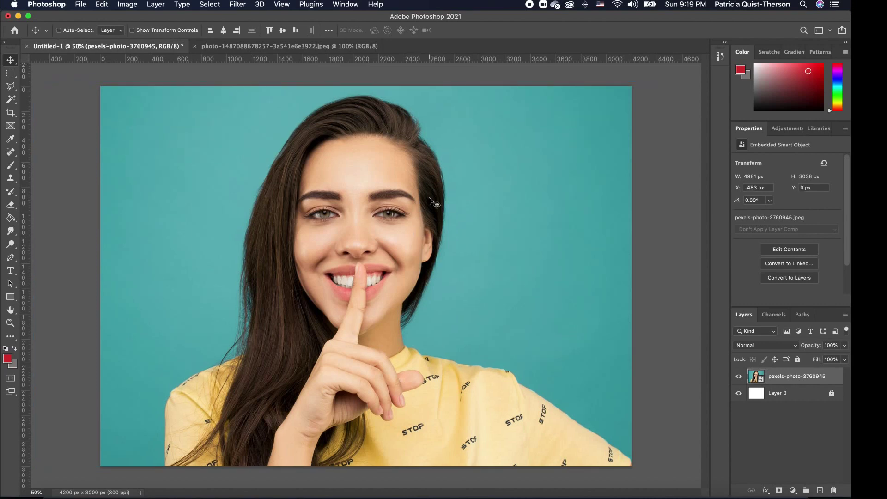
Use the Scale transform to enlarge the portrait photo to about 64.40%, extending it from its upper-right corner.
left_click(105, 5)
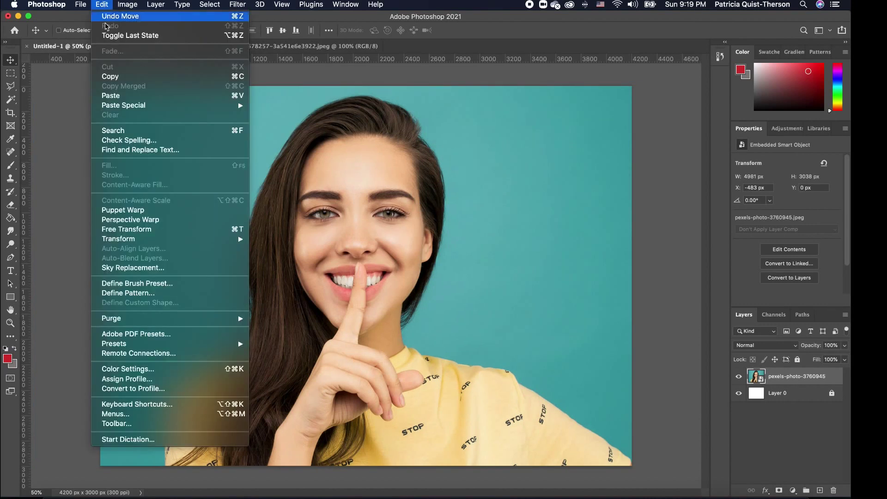
mouse_move(192, 239)
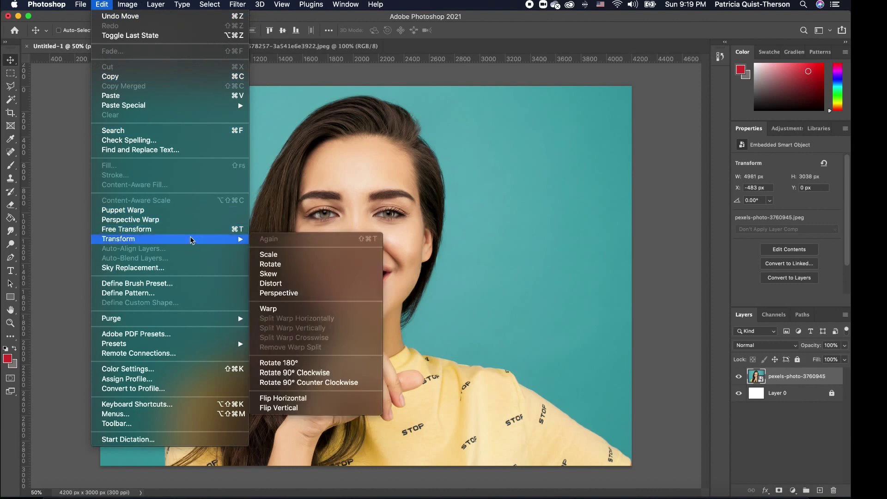
left_click(280, 255)
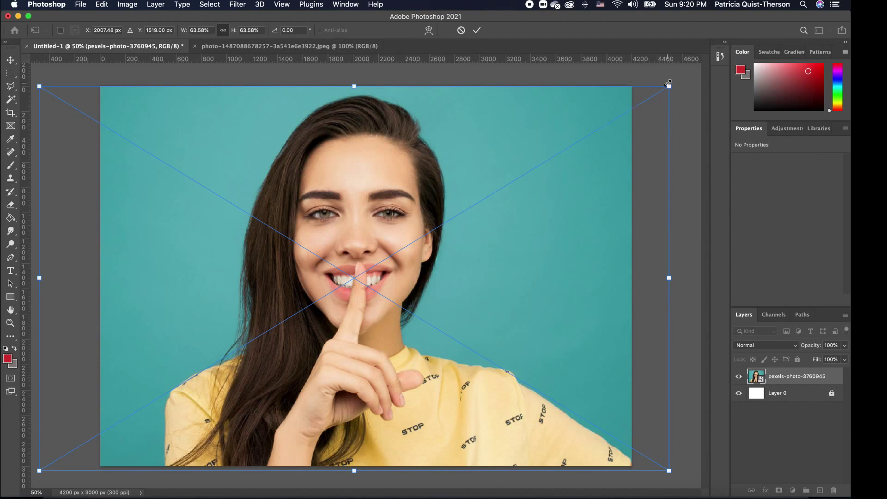
mouse_move(669, 85)
left_mouse_down()
mouse_move(698, 79)
mouse_move(663, 86)
mouse_move(678, 82)
left_mouse_up()
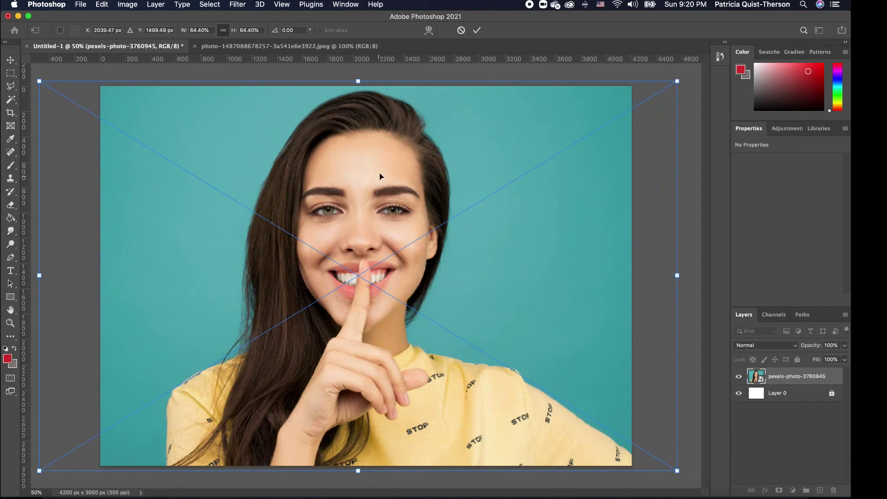
key("Return")
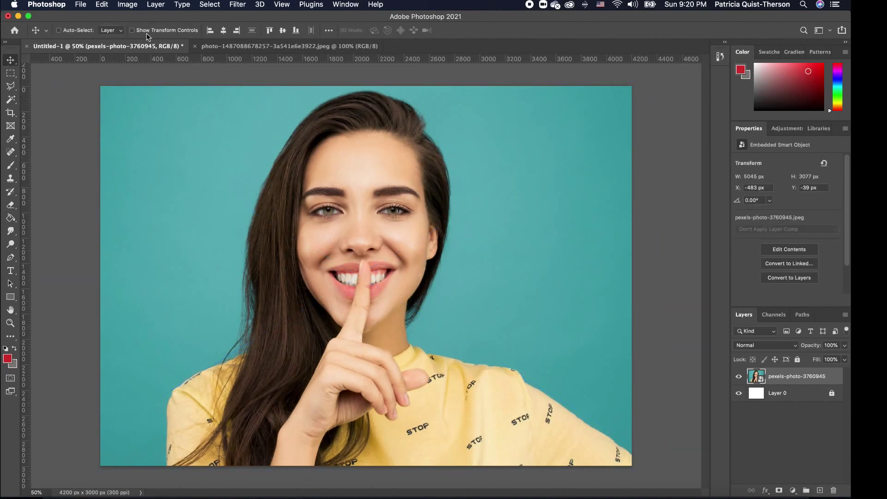
Turn Show Transform Controls and Auto-Select back on, and deselect the portrait photo layer.
left_click(131, 31)
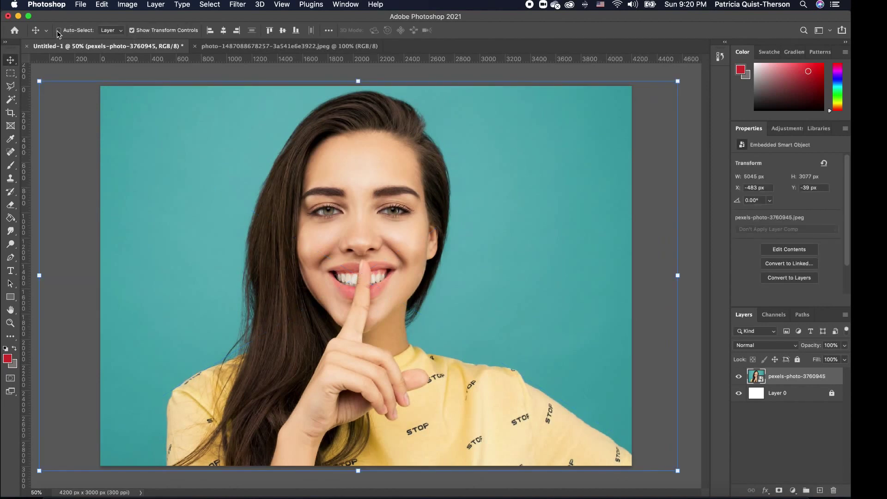
left_click(74, 132)
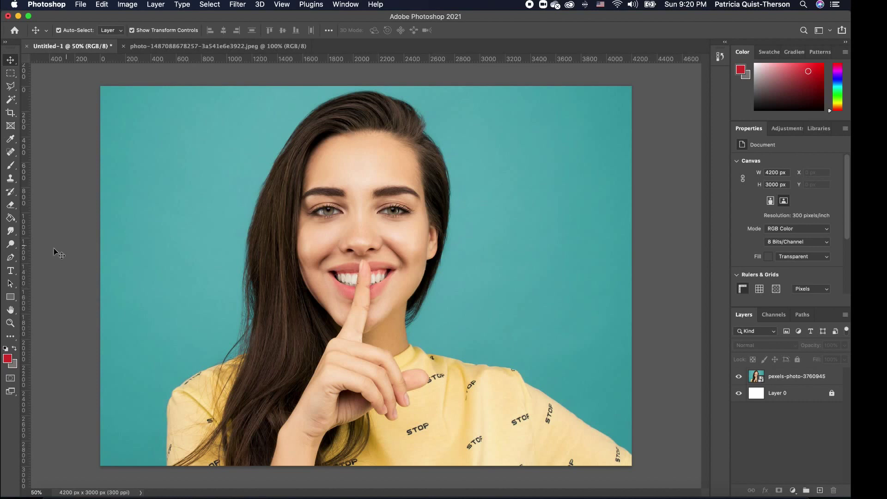
Activate the Type tool, reset the foreground and background colors to default, and swap them so white is the foreground.
left_click(11, 272)
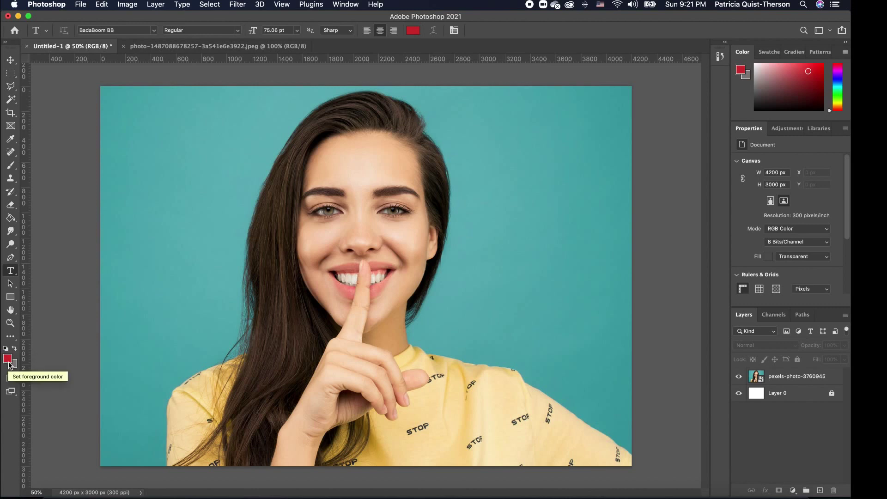
left_click(5, 349)
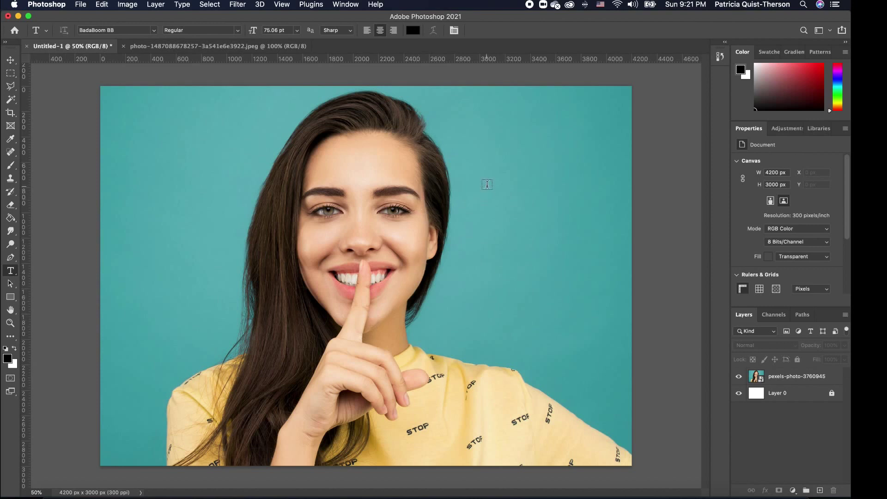
left_click(16, 351)
left_click(16, 351)
left_click(16, 351)
Add a white BadaBoom BB text layer reading SILENT beside the top of the woman's head, discarding the first wording.
left_click(474, 141)
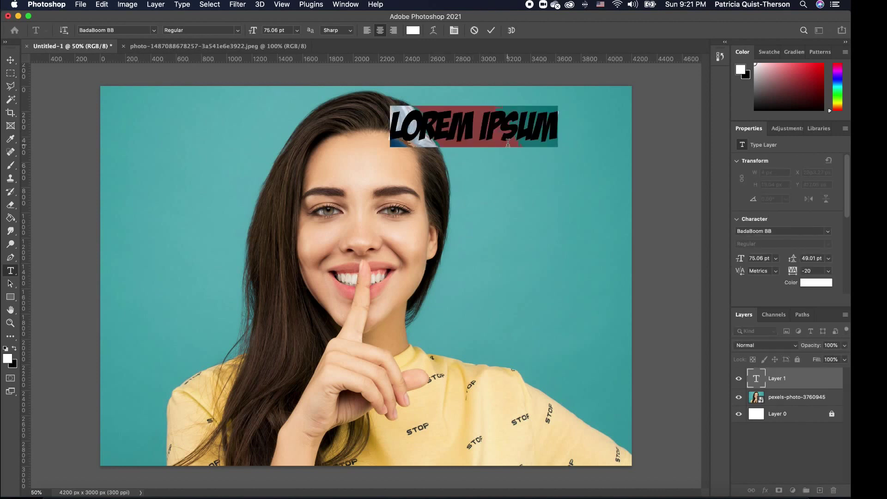
type("HAPP")
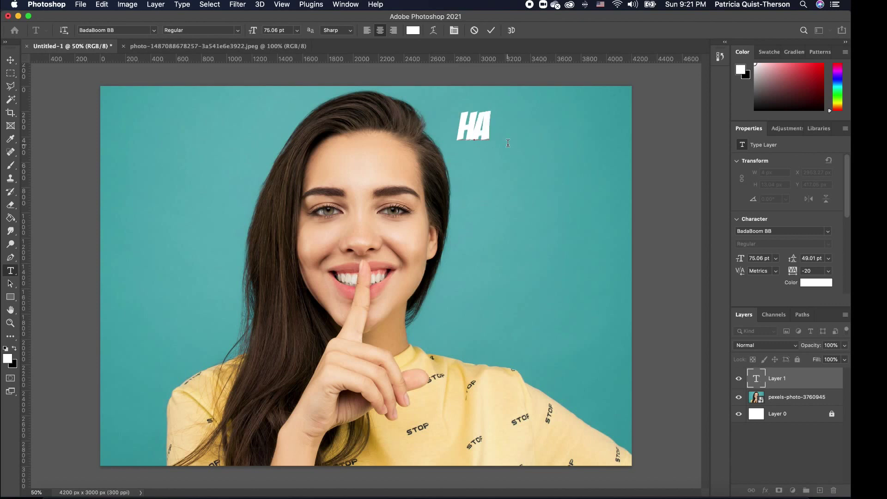
key("BackSpace")
key("BackSpace")
key("BackSpace")
key("BackSpace")
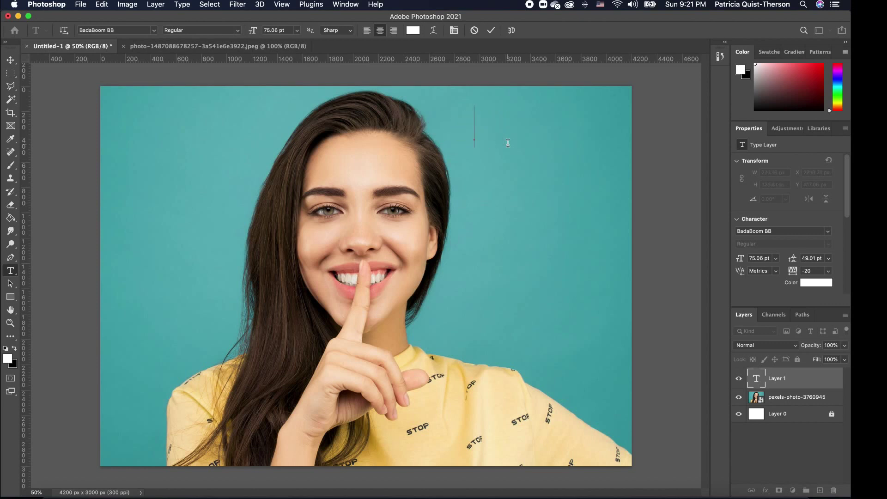
type("SILENT")
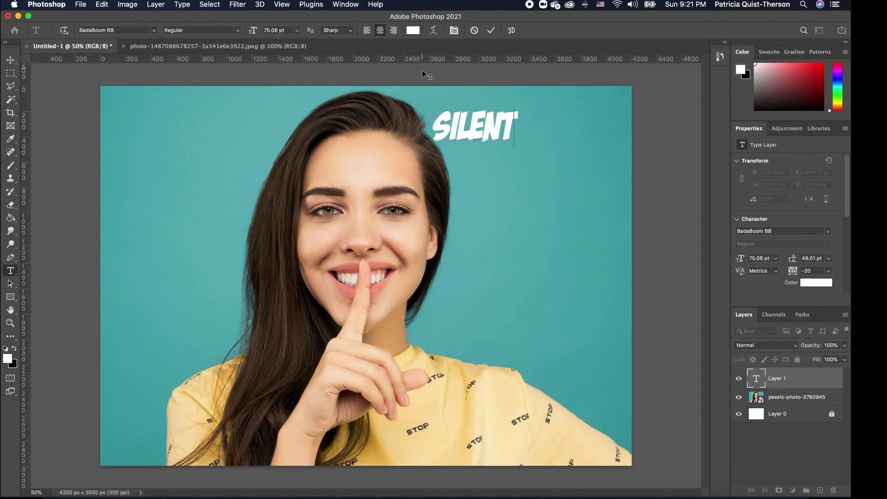
Move the text slightly down and right, and replace ILENT so the text reads SHHHHHH.....
key("Left")
left_click_drag(495, 134, 476, 154)
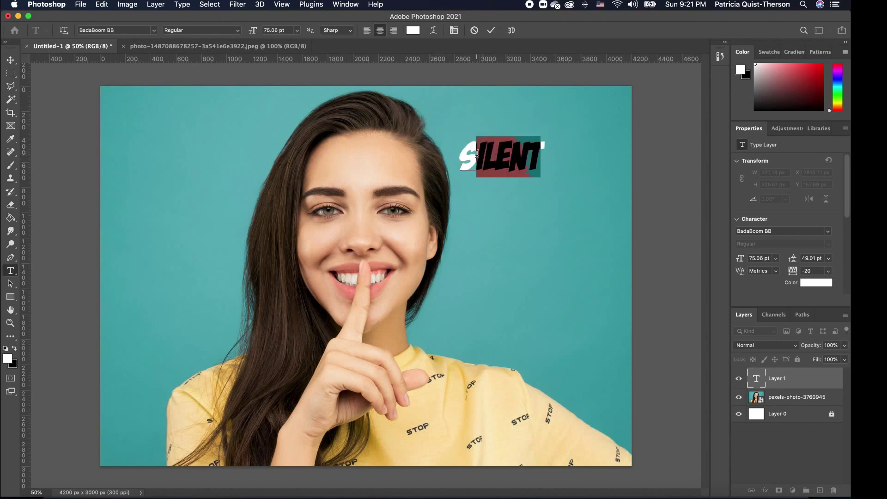
type("HHHHHH")
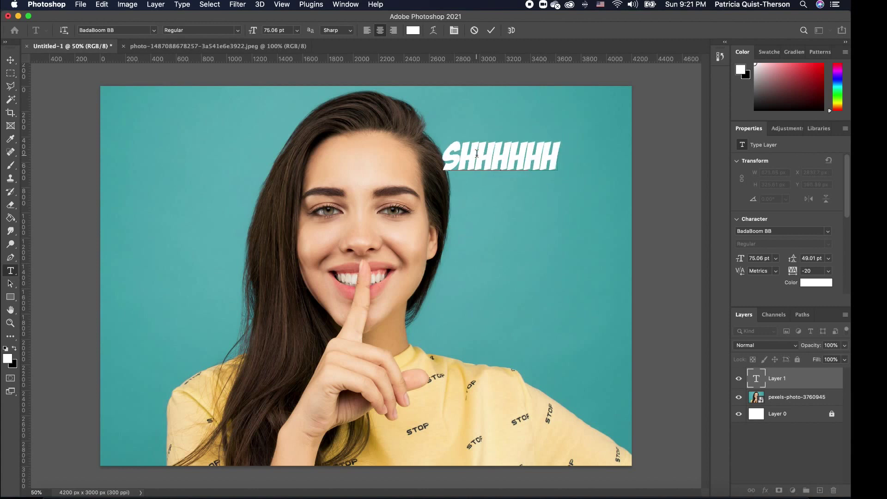
type(".....")
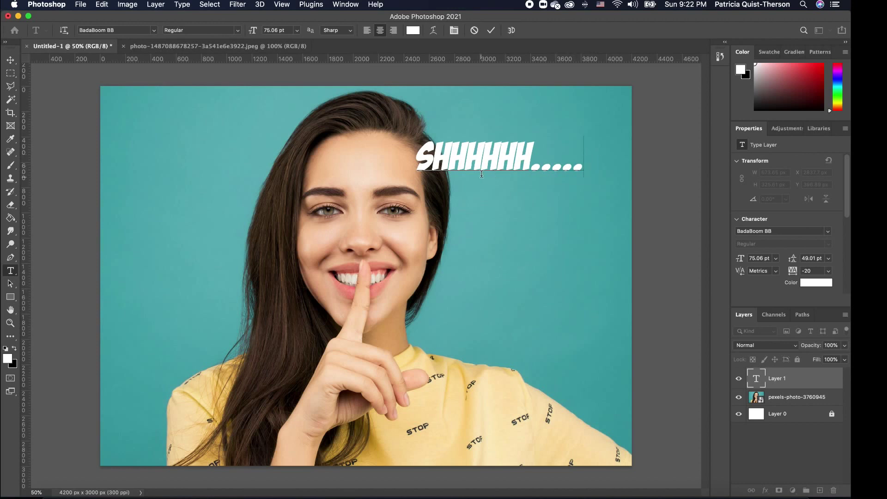
Move the SHHHHHH..... text down beside the woman's neck and set its font to CCSignLanguage.
left_click(12, 61)
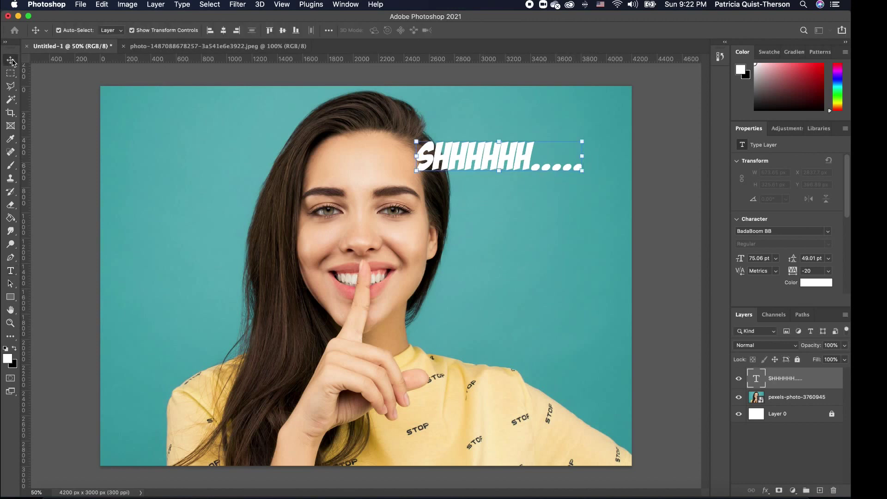
left_click_drag(472, 162, 473, 332)
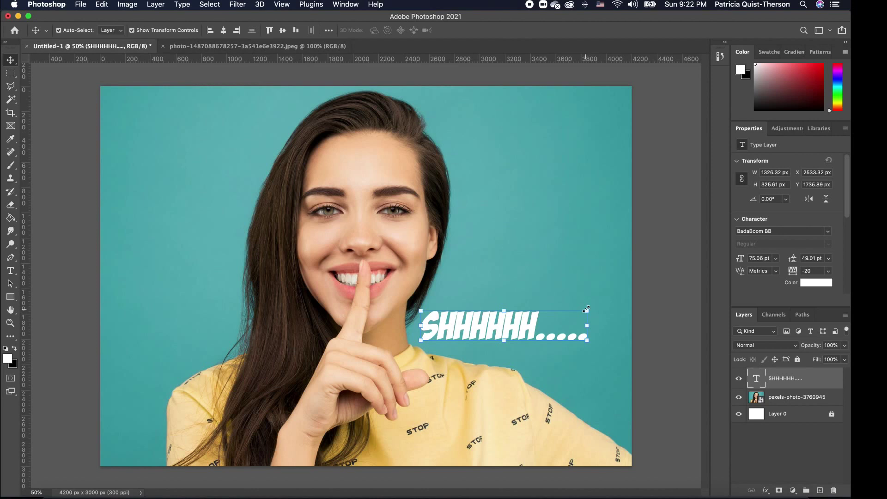
double_click(512, 329)
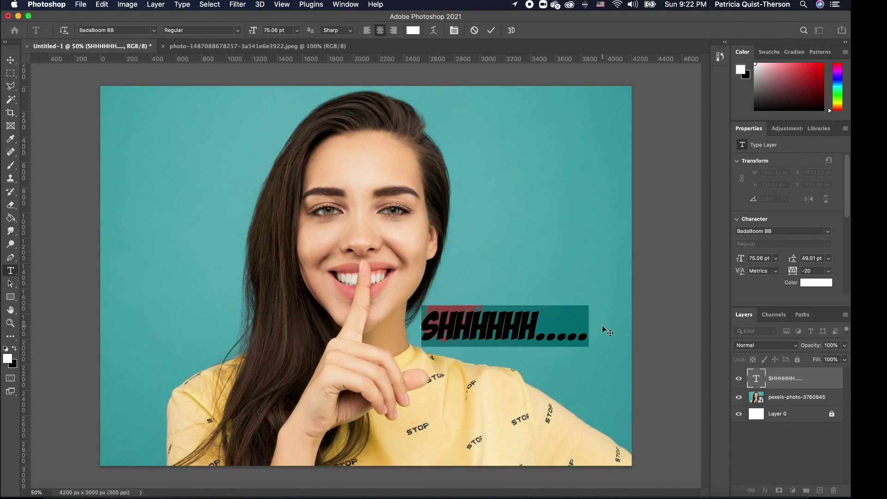
left_click(155, 30)
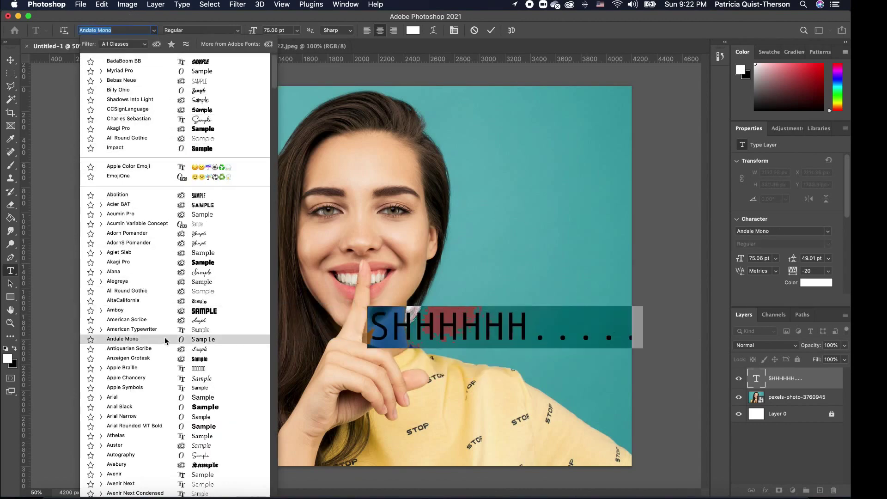
left_click(203, 110)
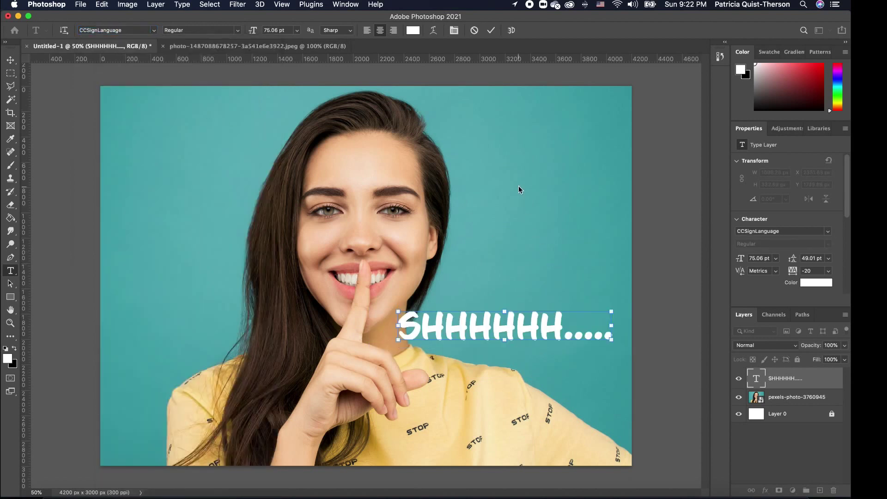
key("Escape")
key("v")
mouse_move(525, 329)
left_mouse_down()
mouse_move(544, 336)
mouse_move(528, 333)
left_mouse_up()
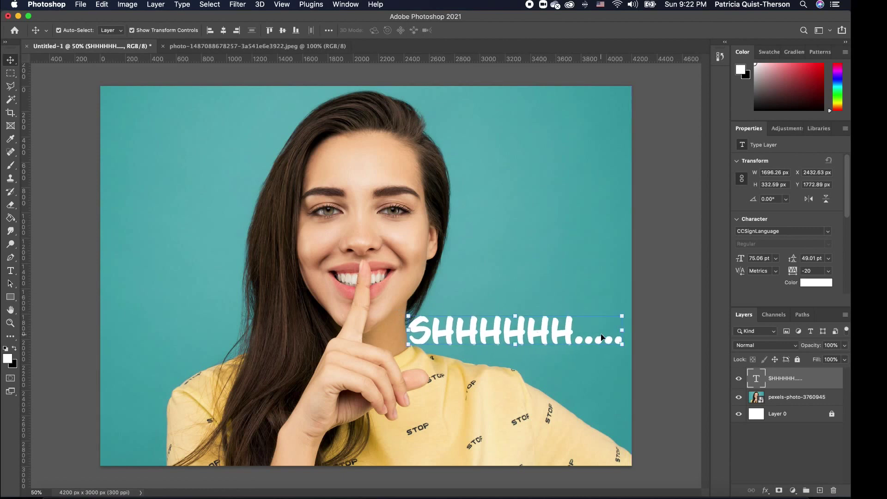
Switch the selection back and forth between the portrait photo layer and the SHHHHHH..... text layer.
left_click(589, 252)
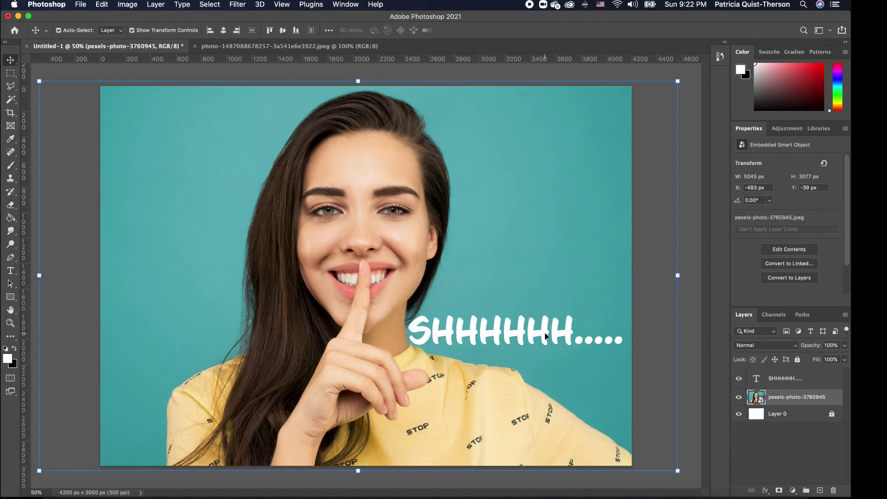
left_click(806, 379)
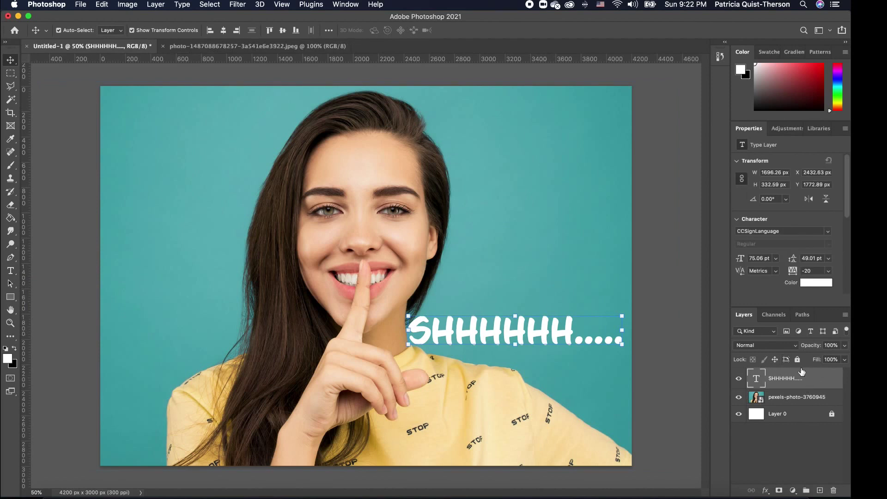
left_click(515, 218)
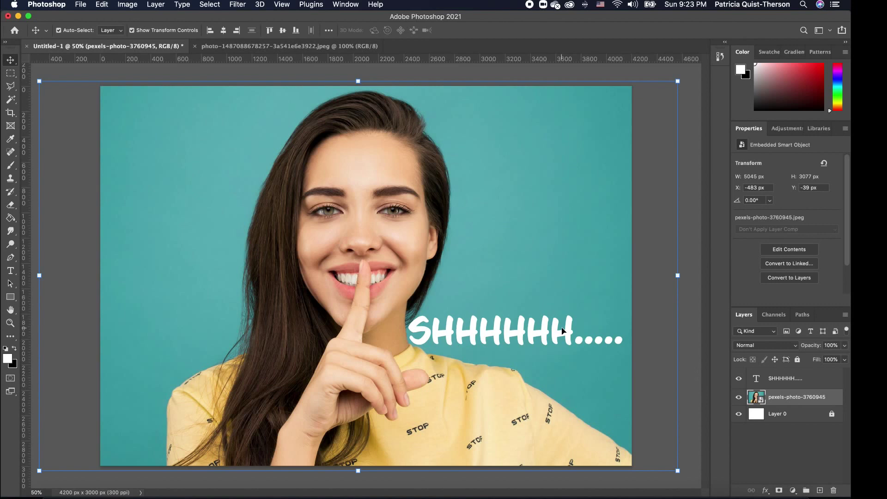
Recolor the SHHHHHH..... text orange-red and deselect its layer.
double_click(563, 331)
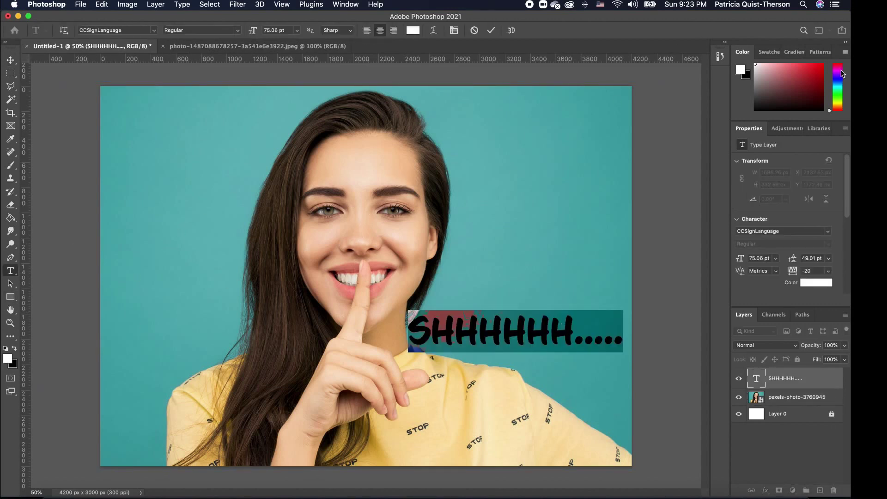
left_click(819, 76)
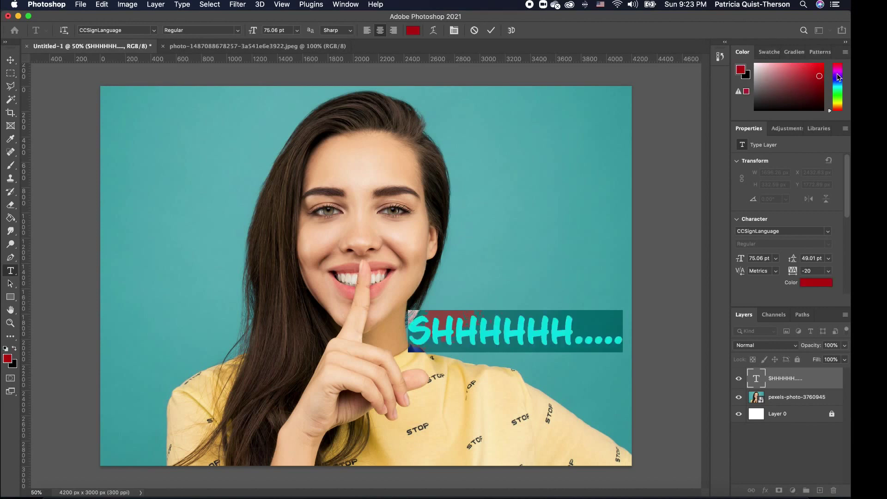
left_click_drag(838, 78, 840, 88)
left_click(816, 70)
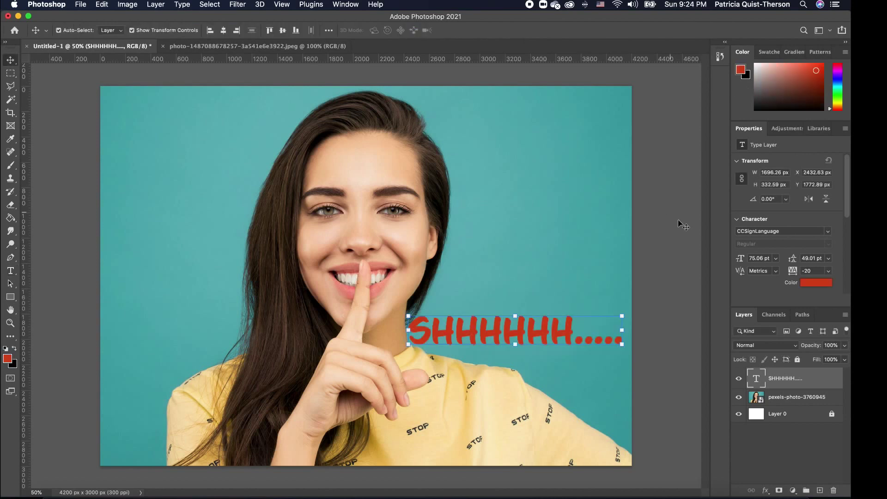
left_click(684, 262)
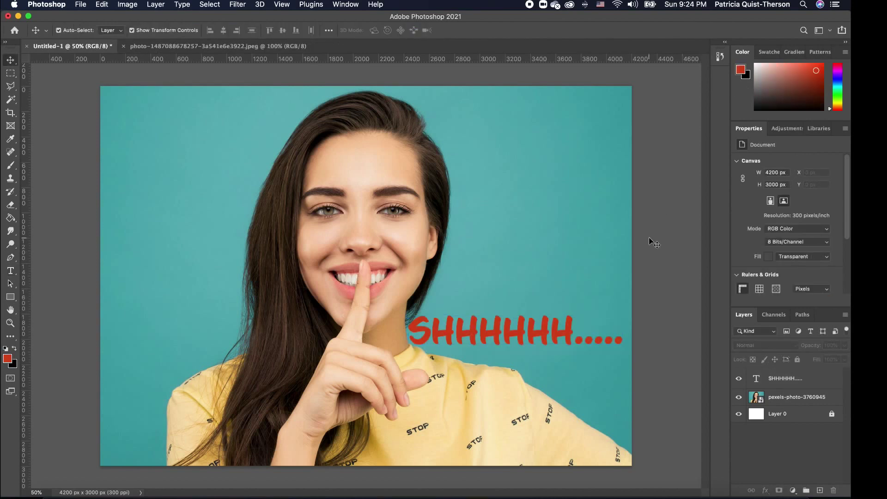
Set the font size of the SHHHHHH..... text to 48 pt.
left_click(555, 331)
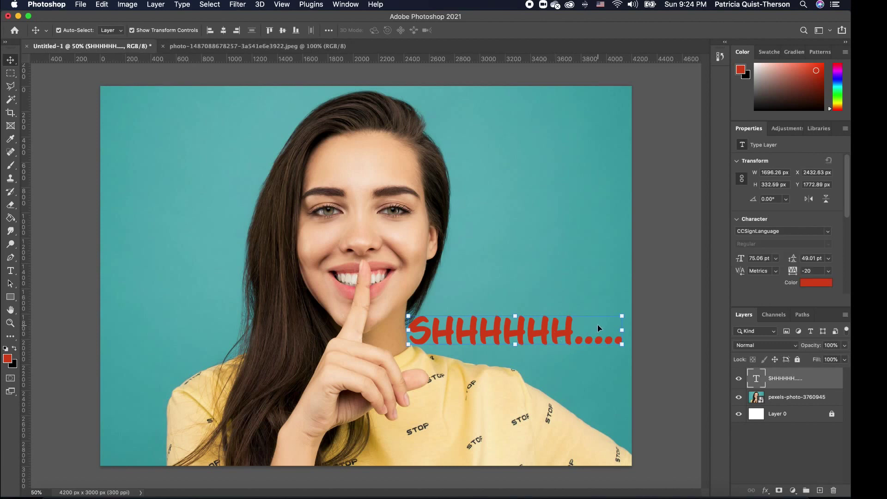
double_click(547, 330)
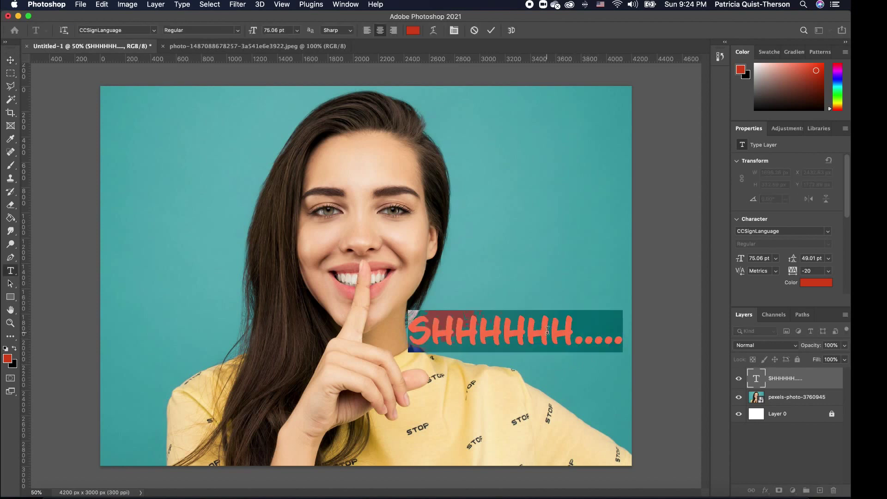
left_click(297, 30)
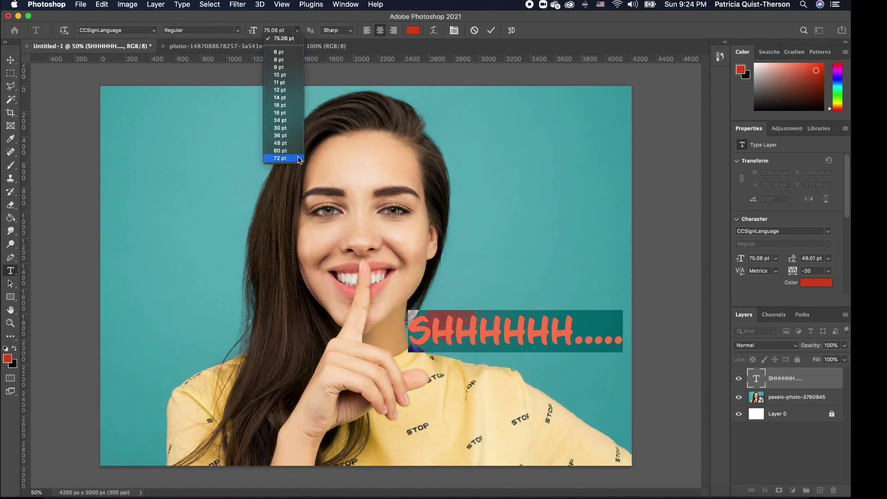
left_click(290, 143)
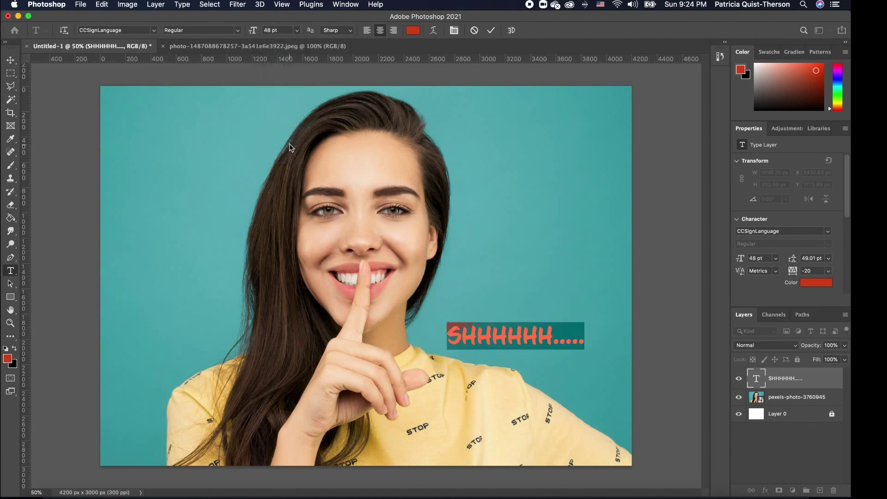
Set the font size to 200 pt and move the text down and left across the woman's shirt.
left_click(251, 31)
type("200")
key("Return")
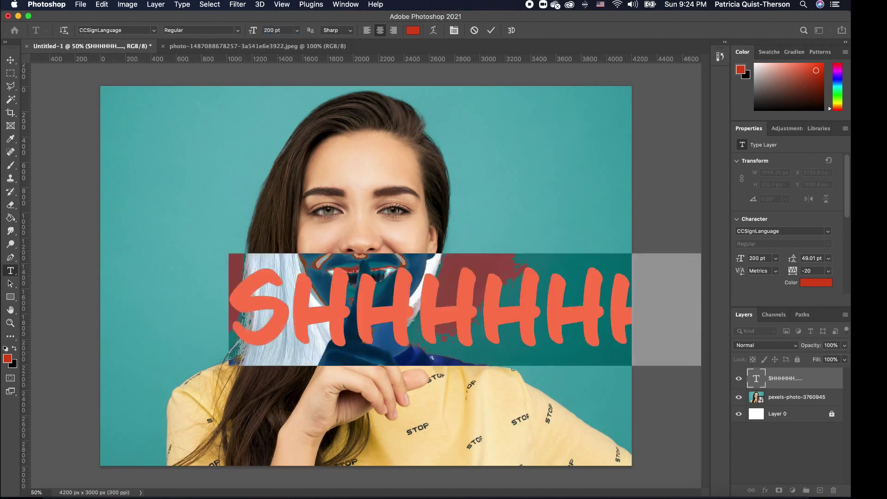
left_click(11, 61)
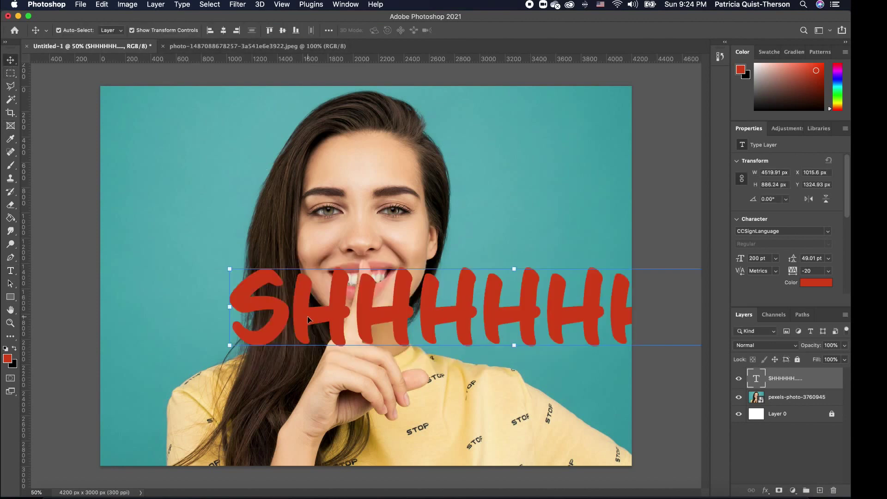
left_click_drag(323, 323, 219, 418)
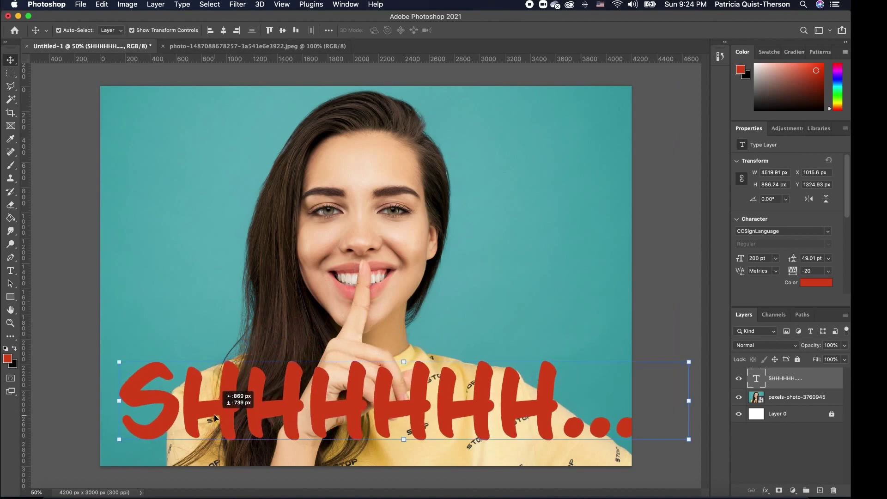
Try left and right alignment on the enlarged text, and return it to centered alignment.
double_click(442, 407)
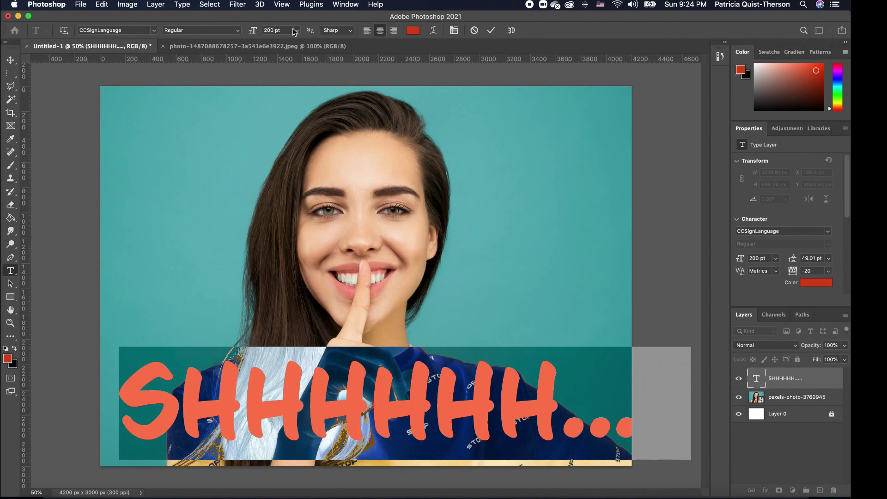
left_click(239, 31)
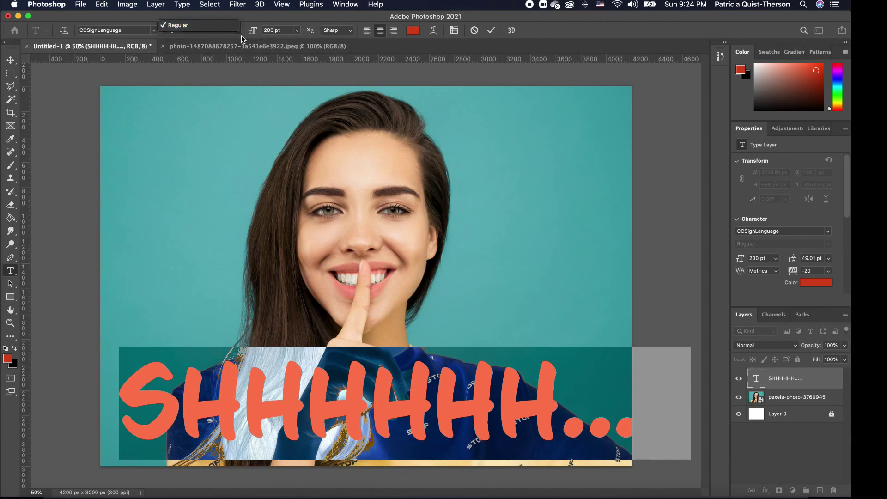
left_click(241, 35)
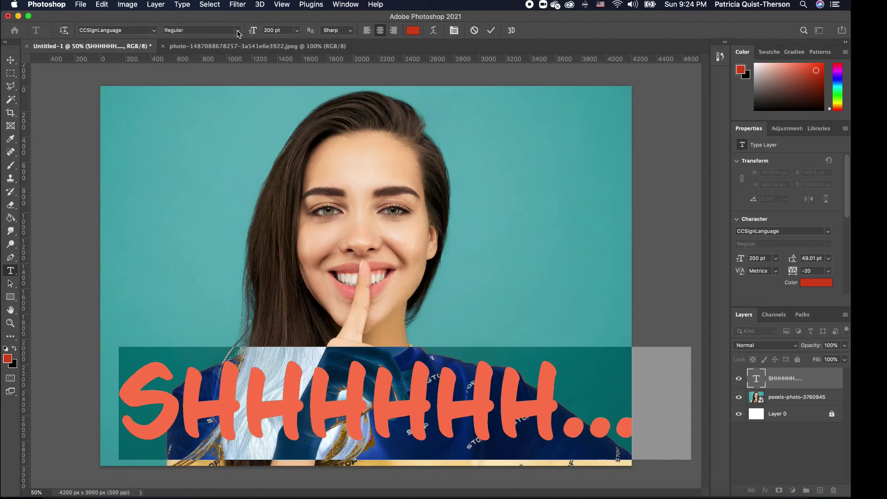
left_click(367, 31)
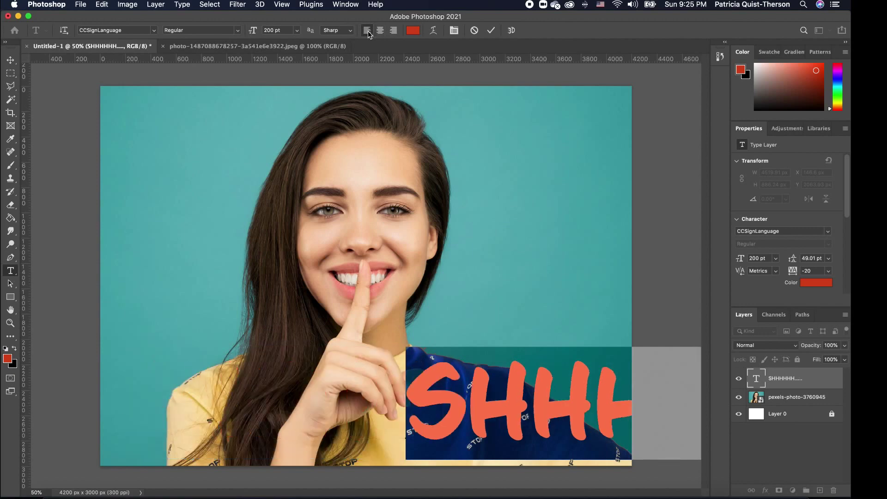
left_click(393, 30)
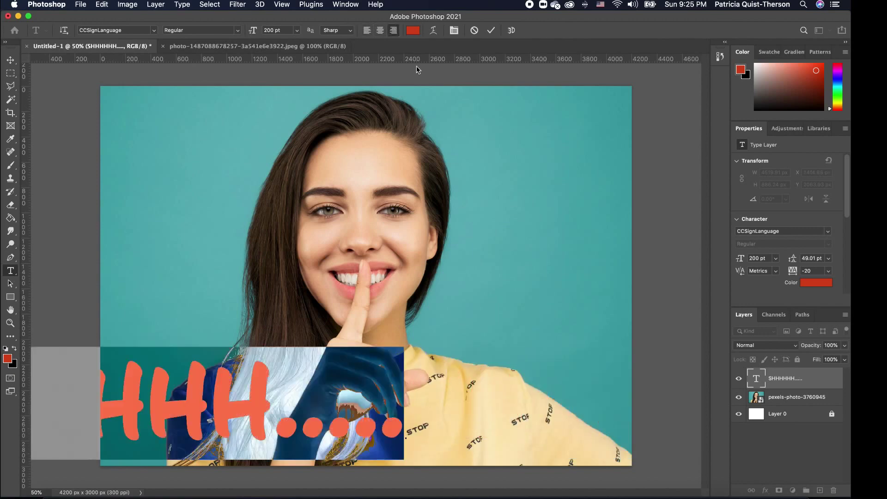
left_click(383, 33)
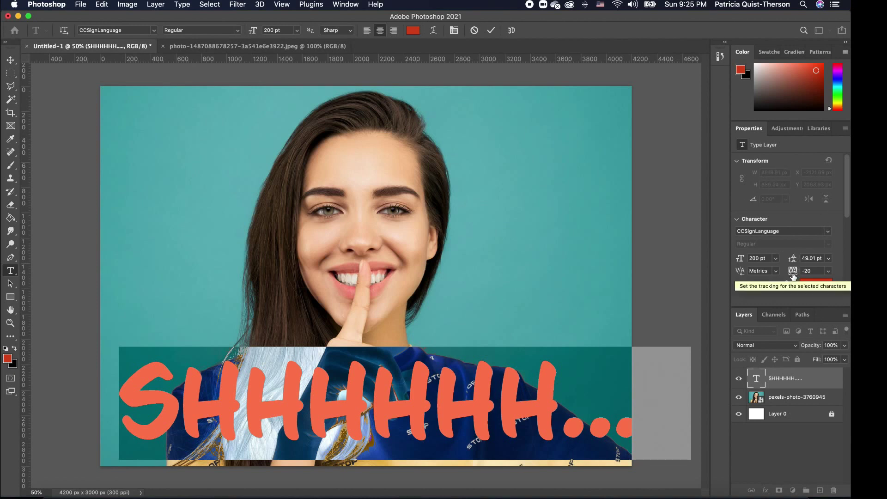
Set the text color to crimson red #ef163f after trying cyan and near-white, and commit the text edit.
left_click(817, 286)
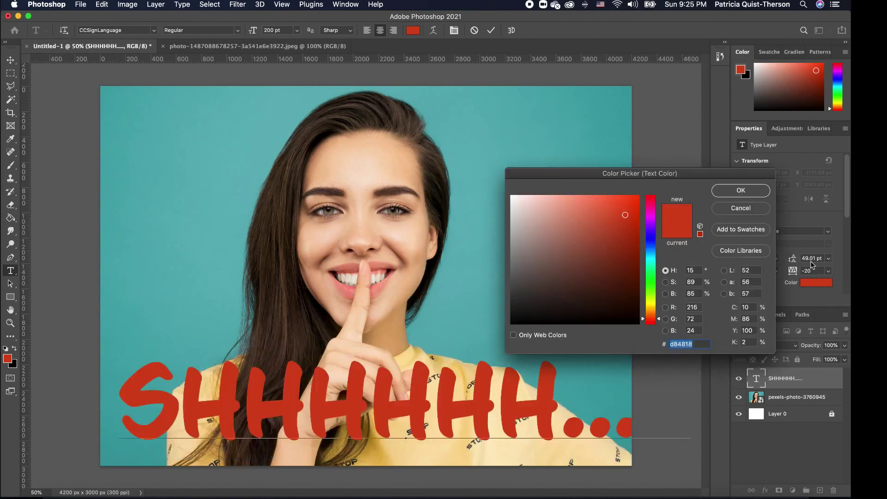
left_click(650, 259)
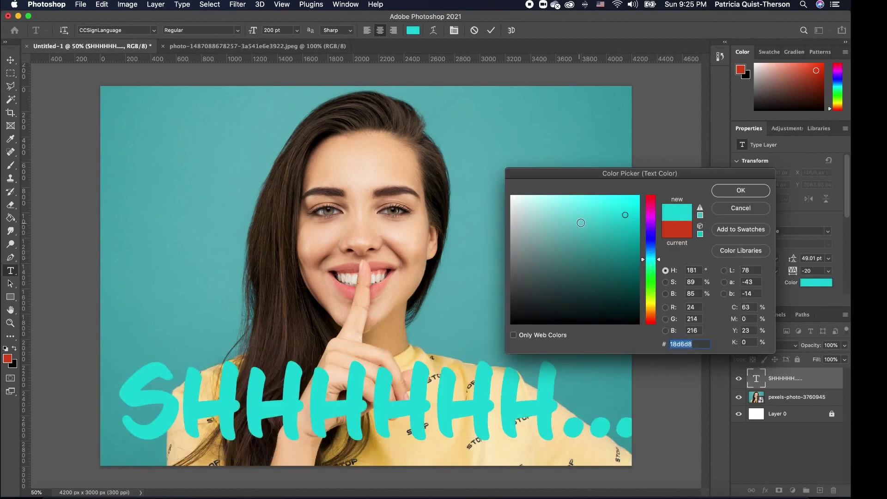
mouse_move(581, 222)
left_mouse_down()
mouse_move(548, 195)
mouse_move(509, 197)
left_mouse_up()
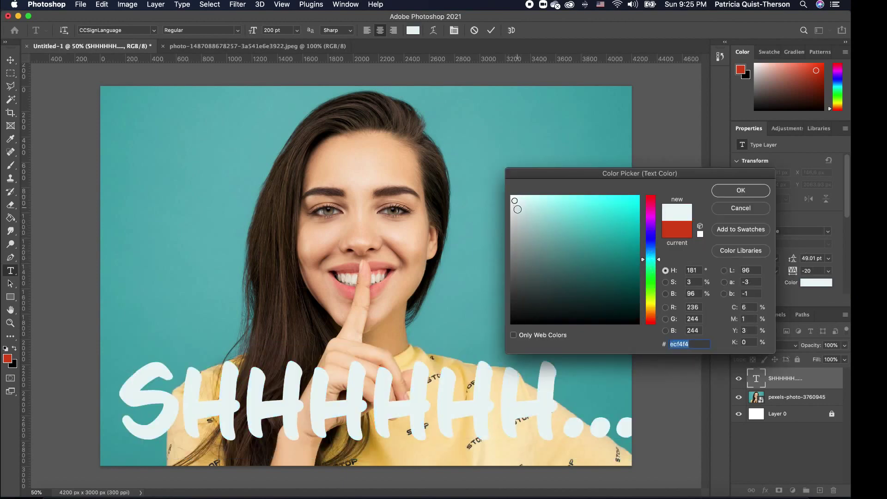
left_click(517, 221)
left_click(522, 200)
left_click(652, 199)
left_click(628, 203)
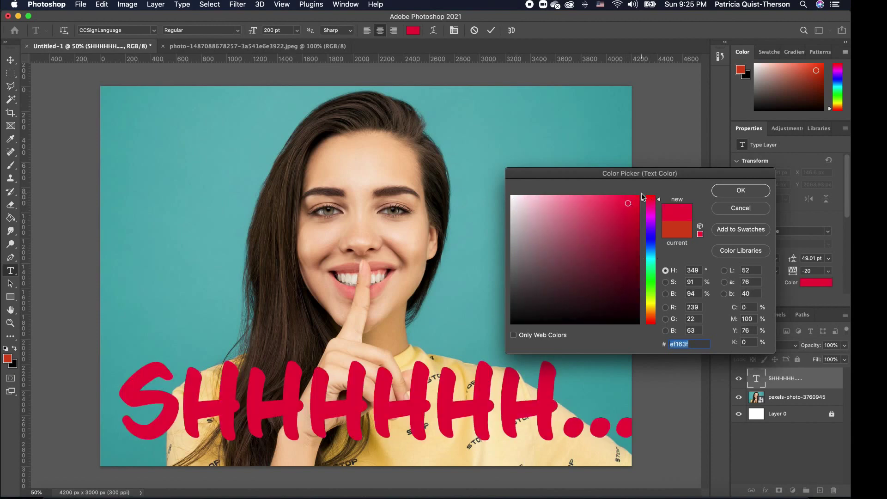
left_click(739, 191)
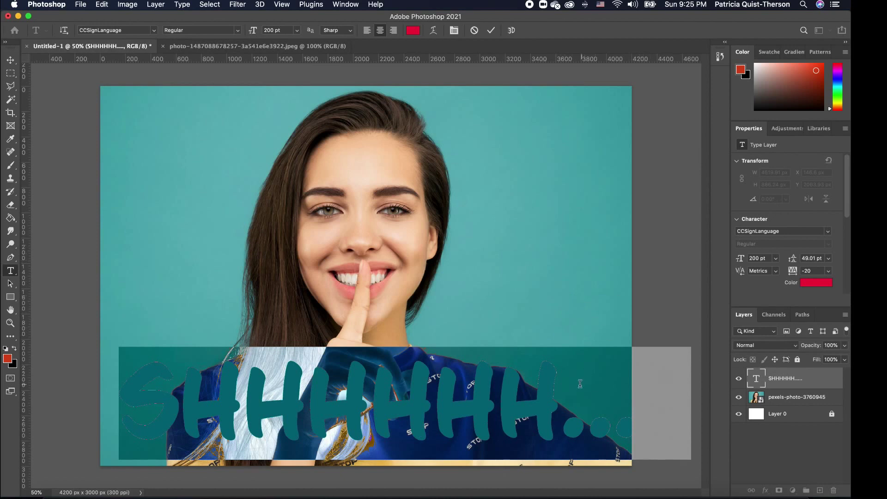
left_click(10, 60)
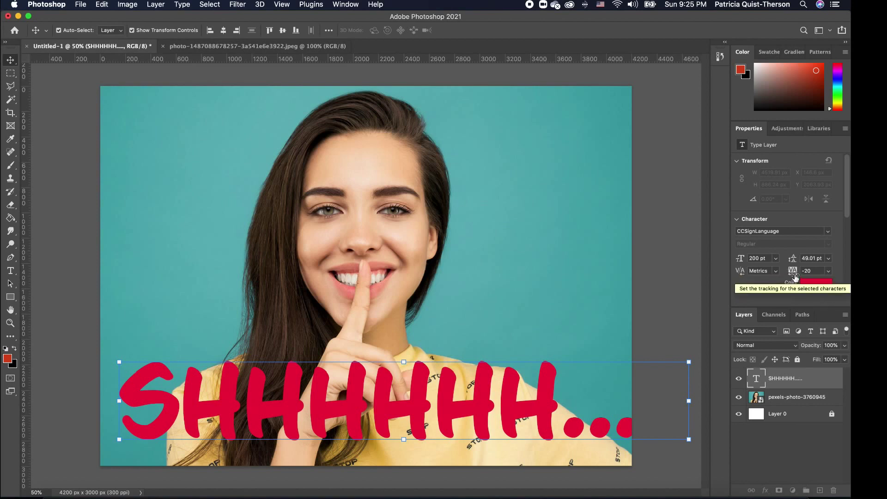
Tighten the tracking of the SHHHHHH..... text to -40.
mouse_move(795, 275)
left_mouse_down()
mouse_move(822, 277)
mouse_move(795, 277)
left_mouse_up()
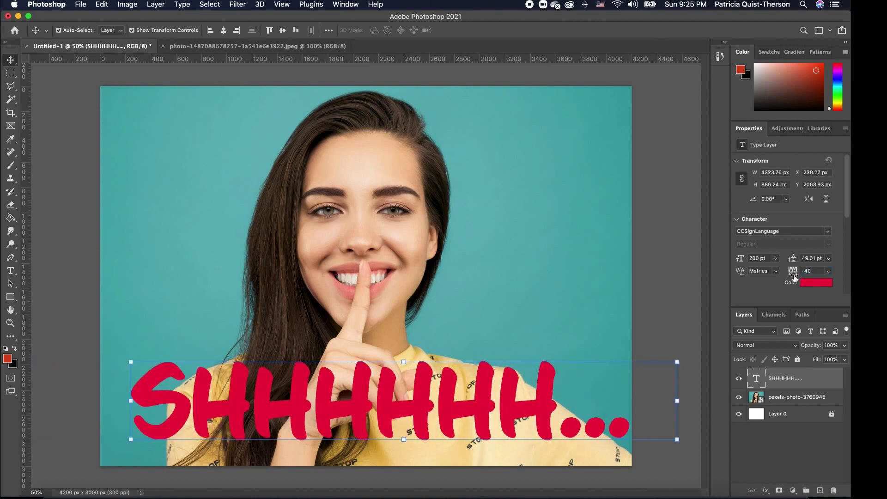
left_click(776, 259)
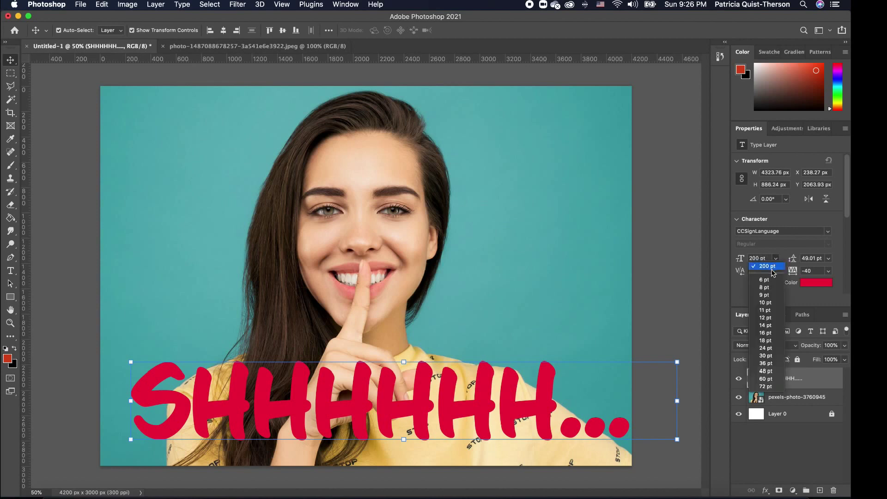
left_click(777, 261)
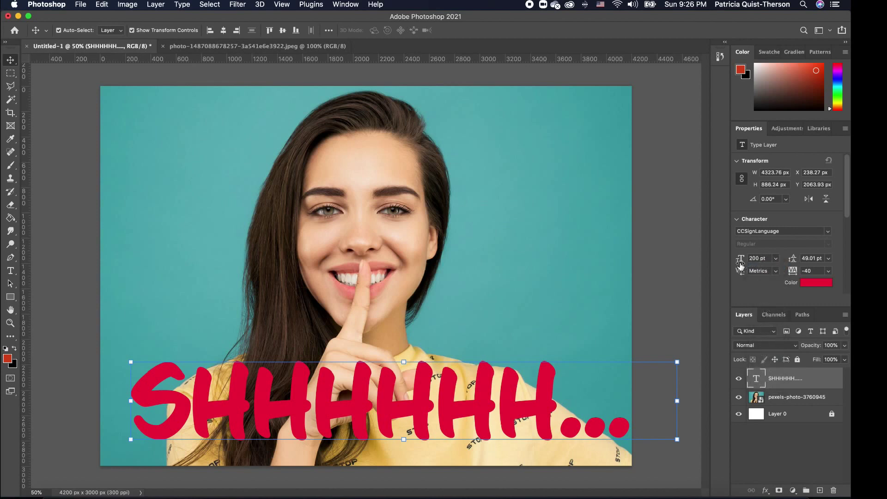
Set the font size of the SHHHHHH..... text to 188 pt and move it up across the woman's mouth and chin.
mouse_move(741, 266)
left_mouse_down()
mouse_move(748, 266)
mouse_move(733, 265)
left_mouse_up()
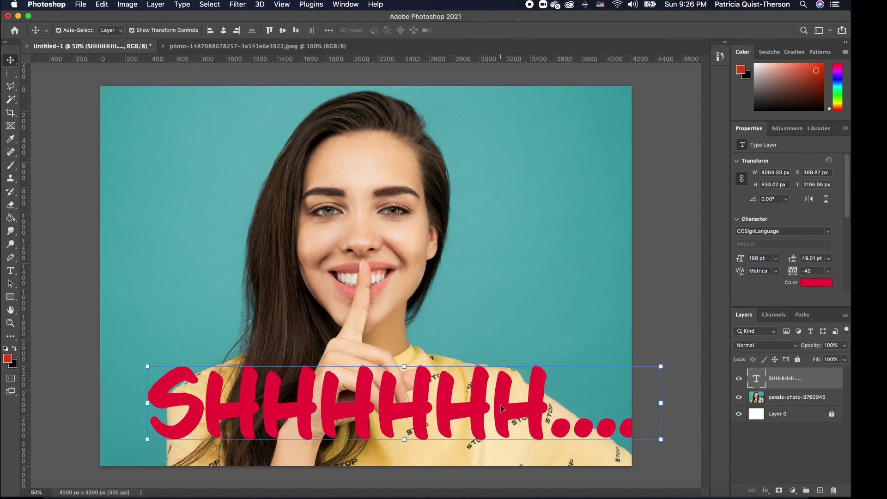
left_click_drag(497, 381, 460, 308)
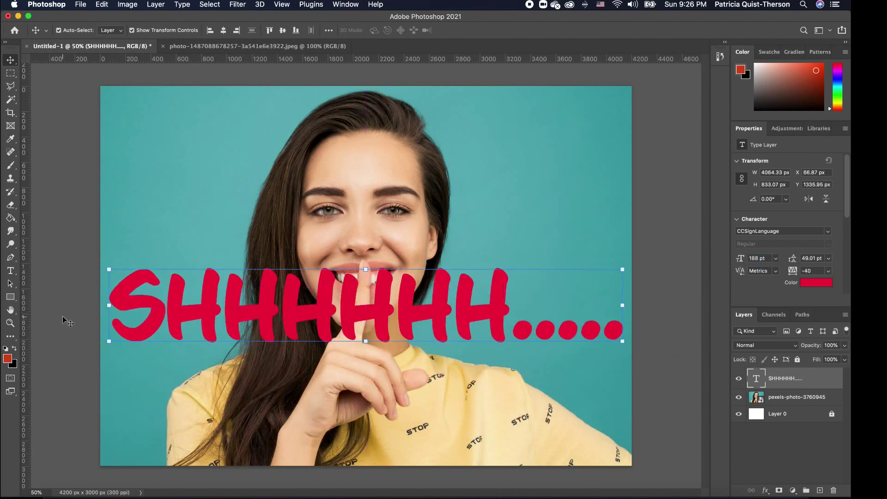
Add a second line reading QUITE below SHHHHHH..... in the same text layer and commit the edit.
left_click(10, 270)
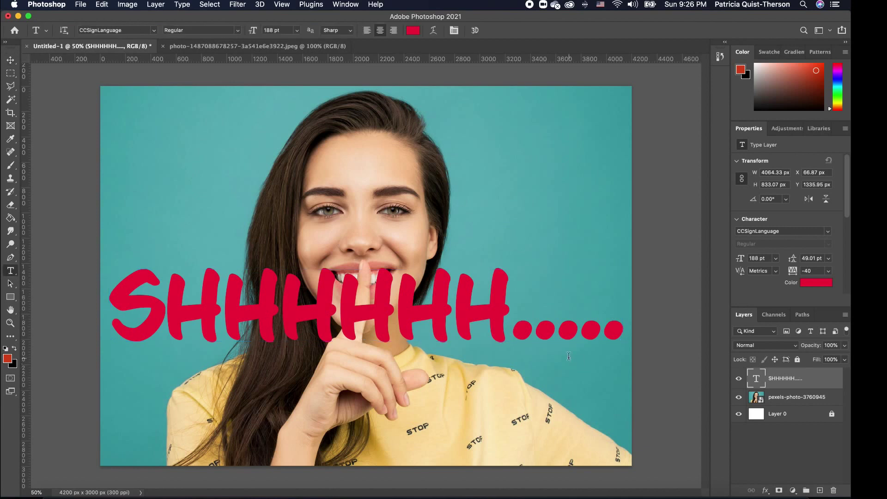
left_click(622, 324)
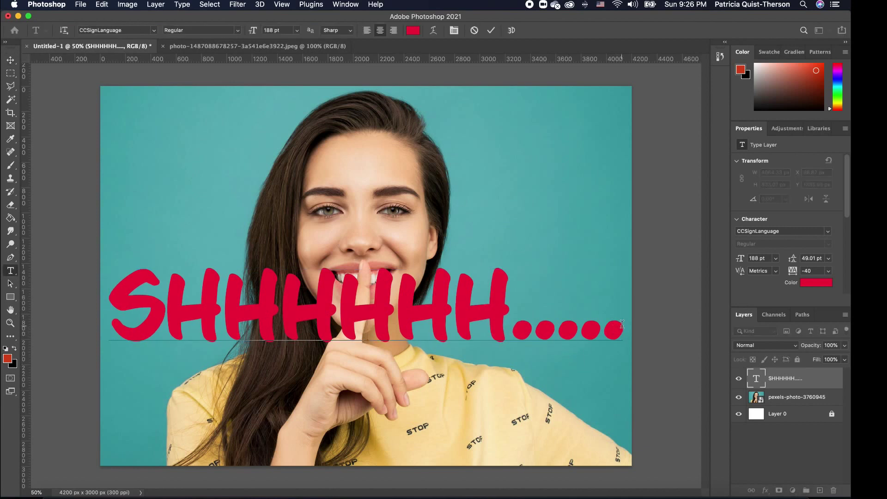
key("Return")
type("Q")
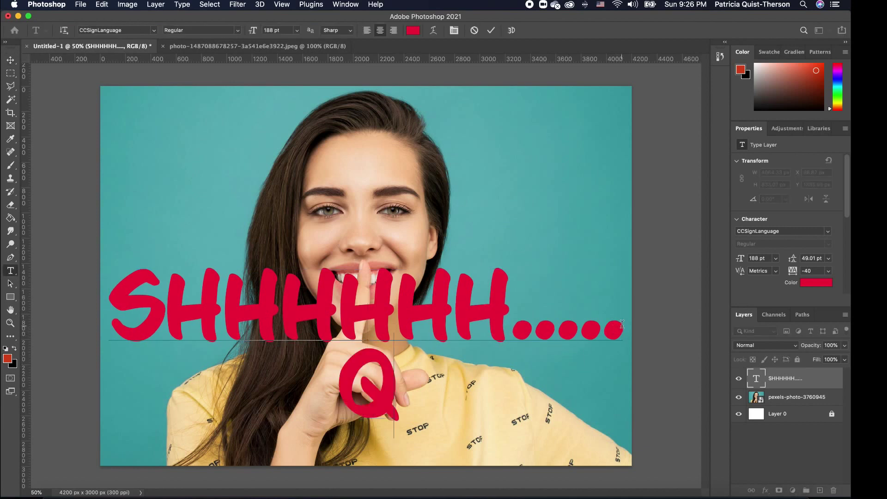
type("UITE")
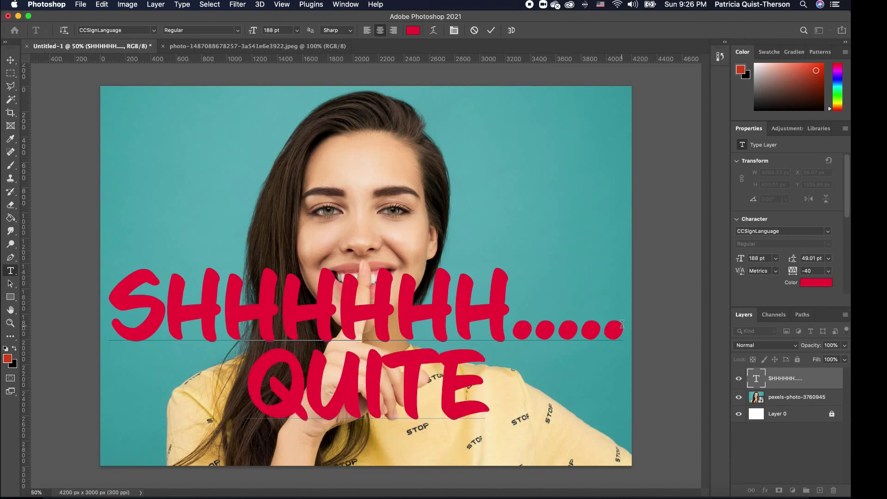
key("super+Return")
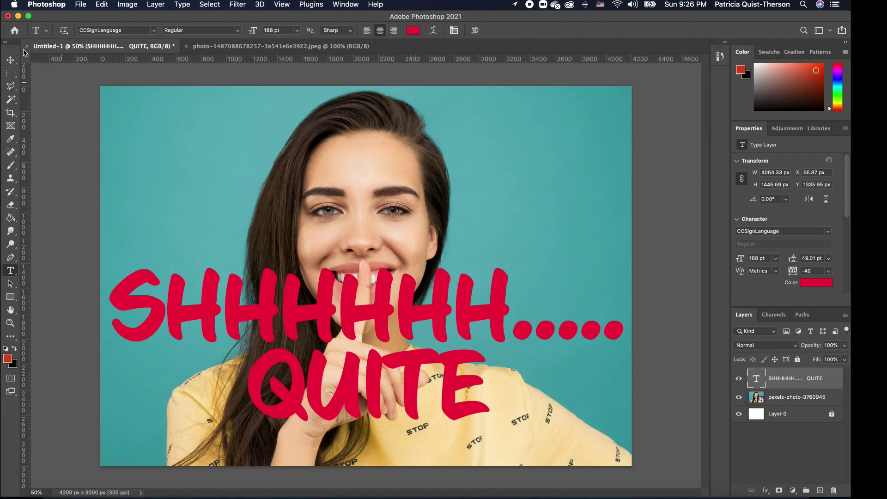
Move the two-line text slightly up and set its leading to 42 pt.
key("v")
left_click_drag(450, 304, 406, 283)
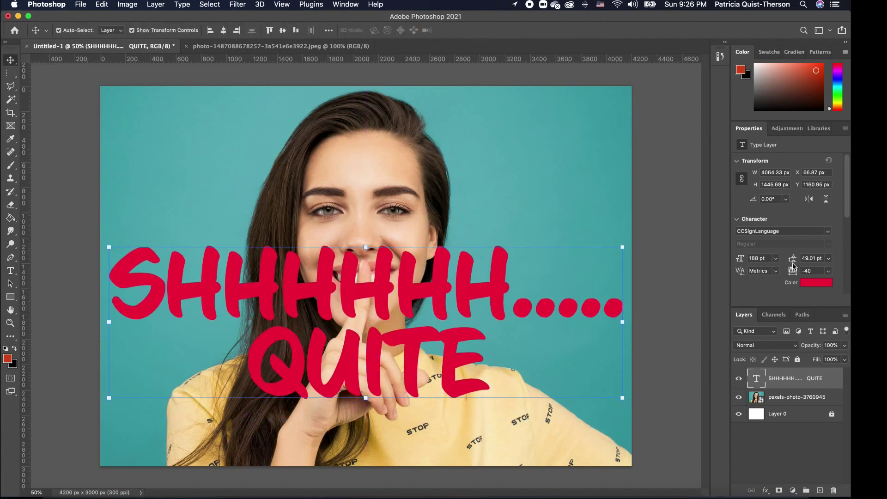
left_click_drag(793, 263, 775, 268)
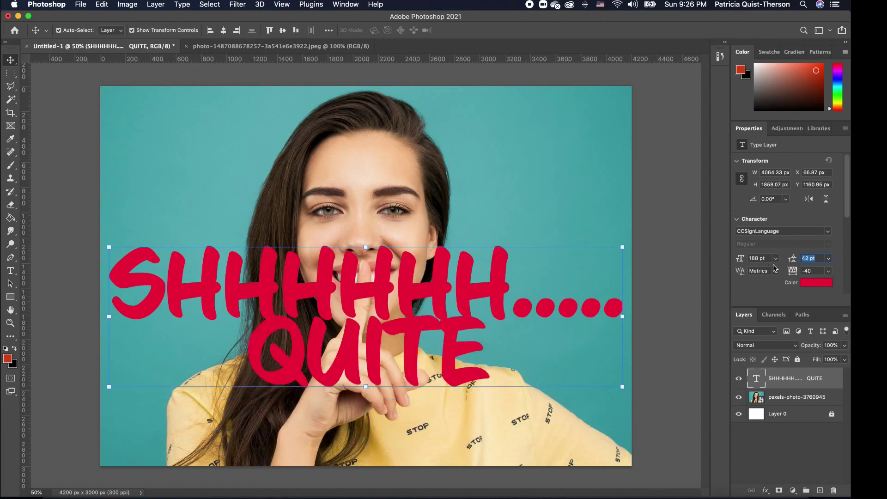
Recolor all of the two-line text white using the default foreground color, and commit the edit.
double_click(477, 288)
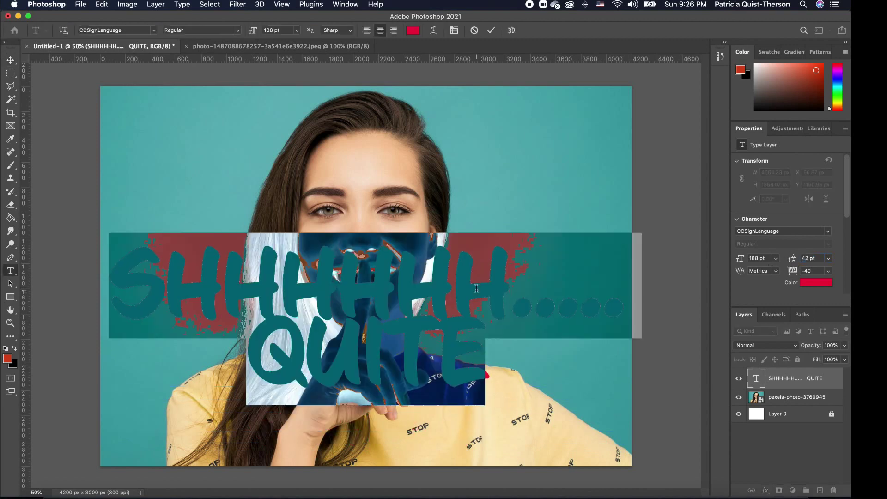
left_click(6, 349)
left_click(14, 349)
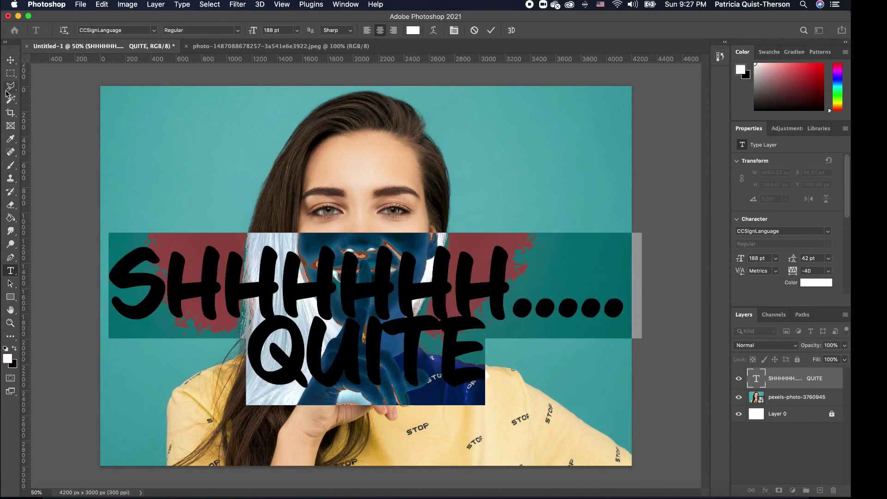
left_click(10, 60)
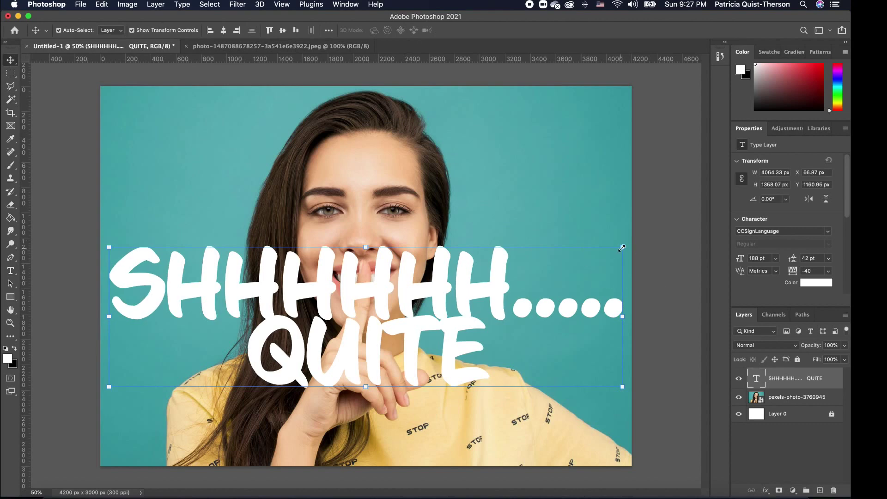
Shrink the two-line text to a 70 pt font size and place it to the right of the woman's neck.
left_click_drag(620, 248, 380, 287)
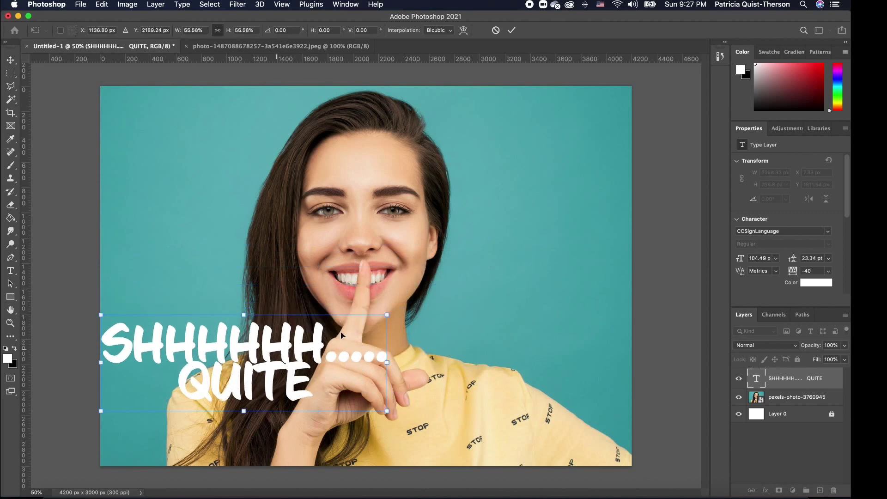
left_click_drag(277, 354, 572, 306)
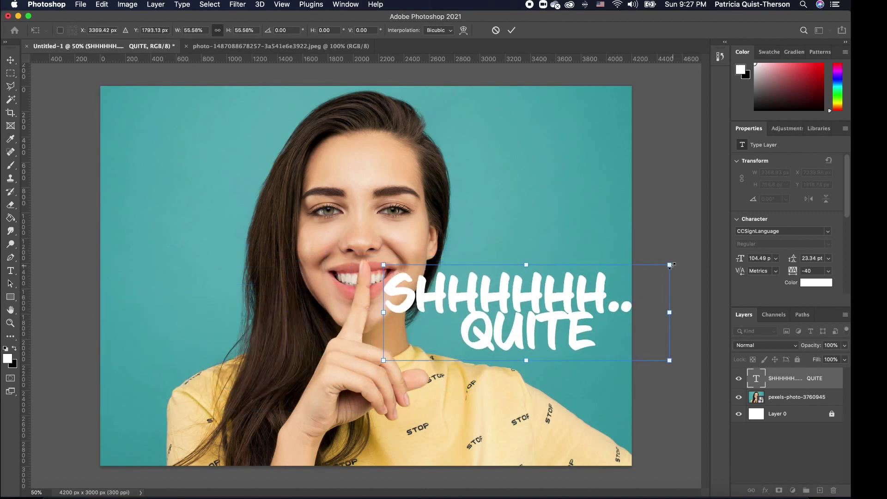
left_click_drag(670, 266, 589, 287)
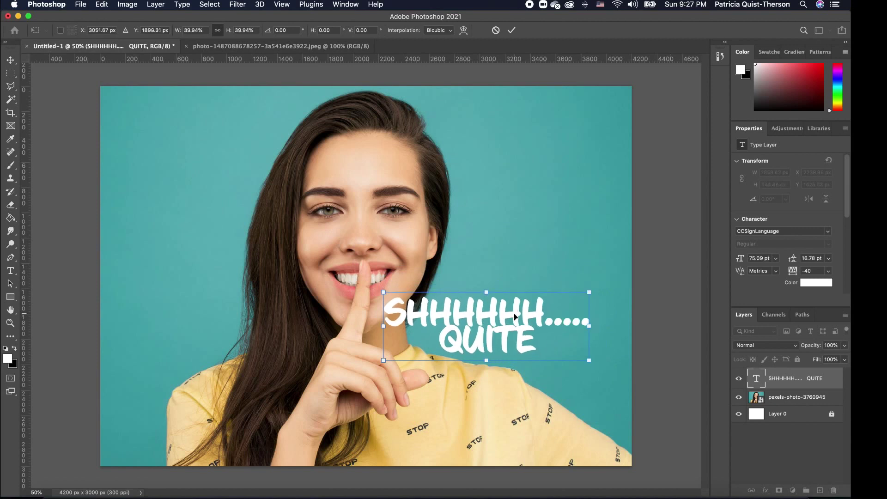
left_click_drag(501, 317, 533, 330)
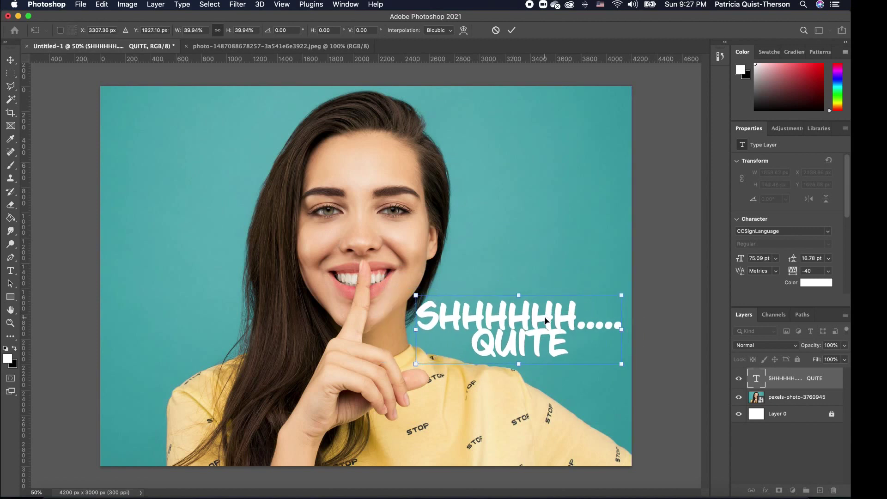
key("Return")
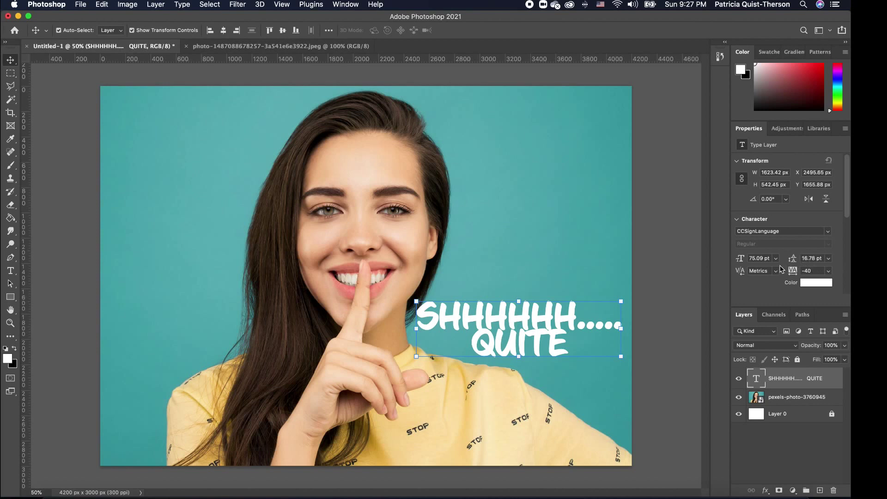
left_click_drag(739, 263, 738, 264)
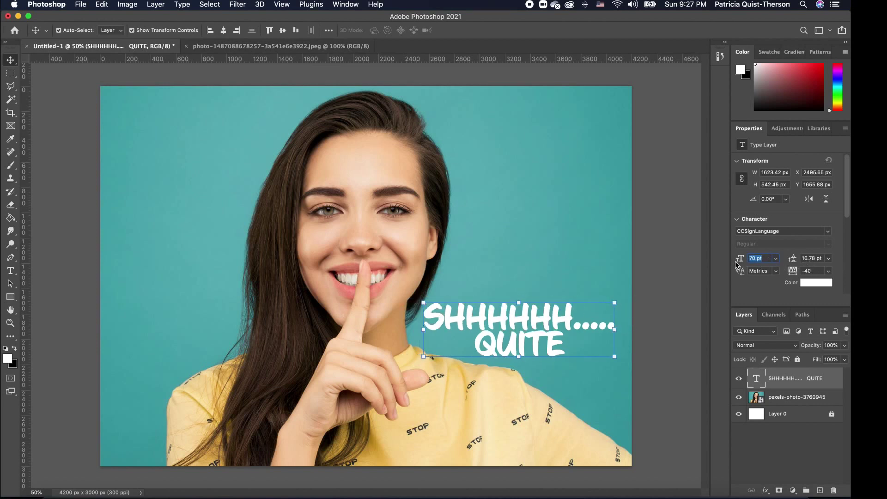
left_click(658, 225)
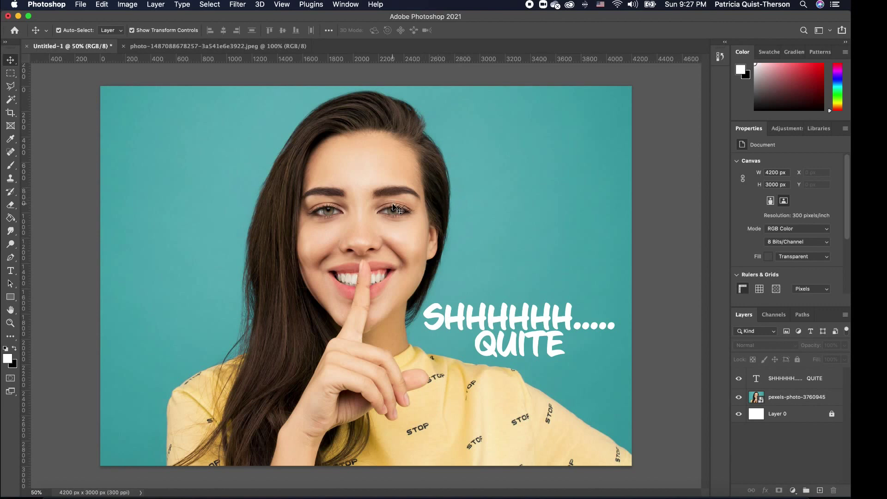
Convert the woman's smart object photo to a regular layer, retaining its transforms, and remove the photo's background.
left_click(394, 207)
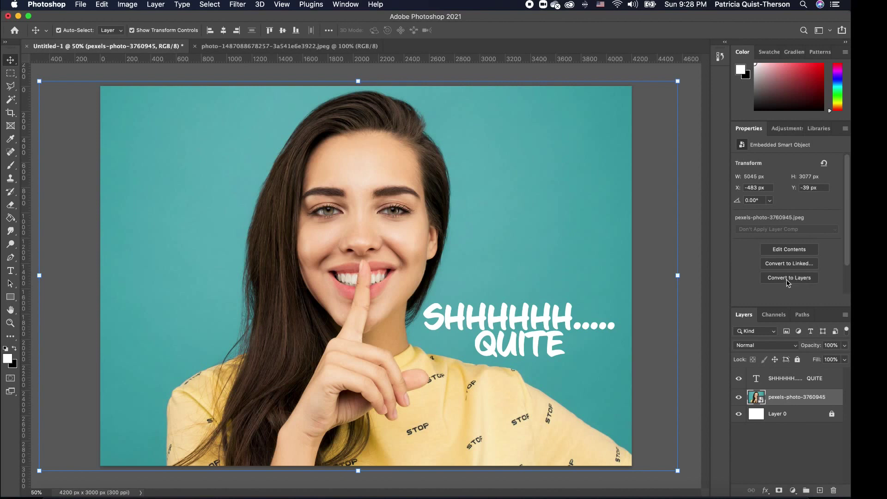
left_click(790, 278)
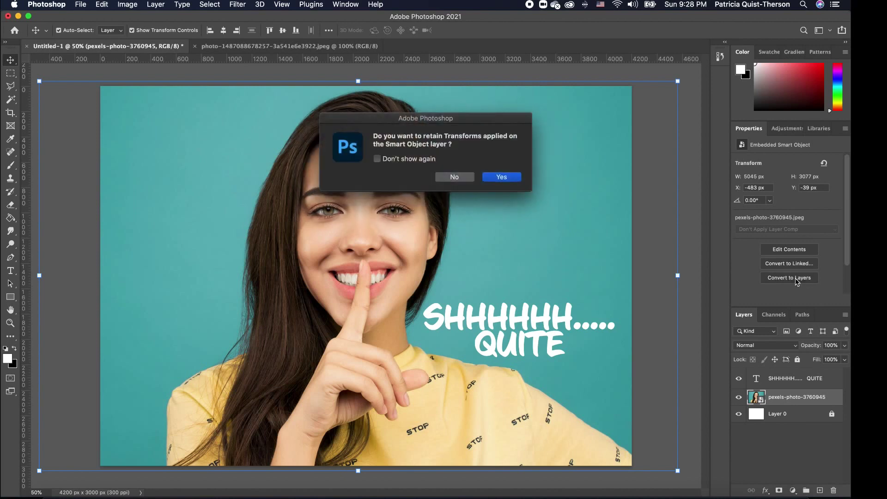
left_click(501, 177)
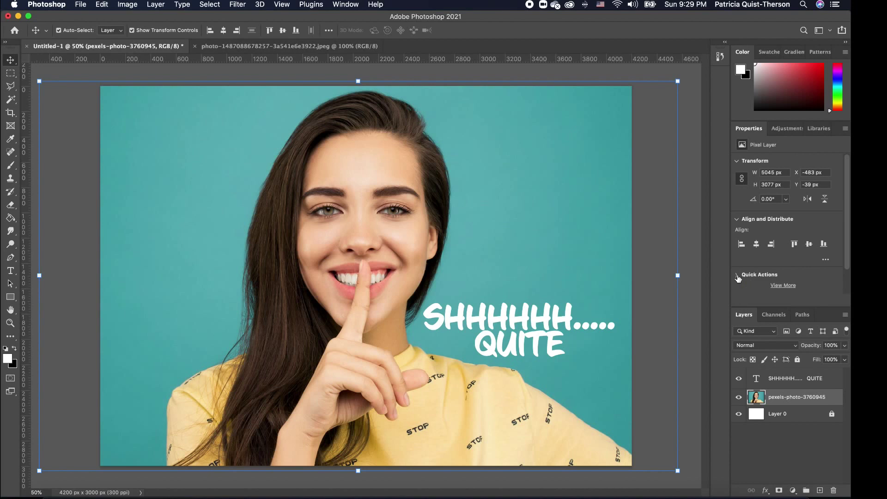
left_click(739, 276)
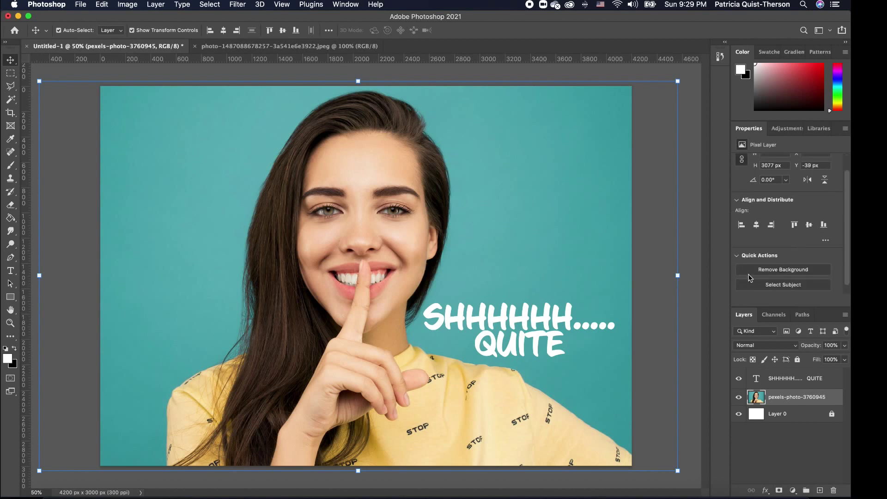
left_click(801, 273)
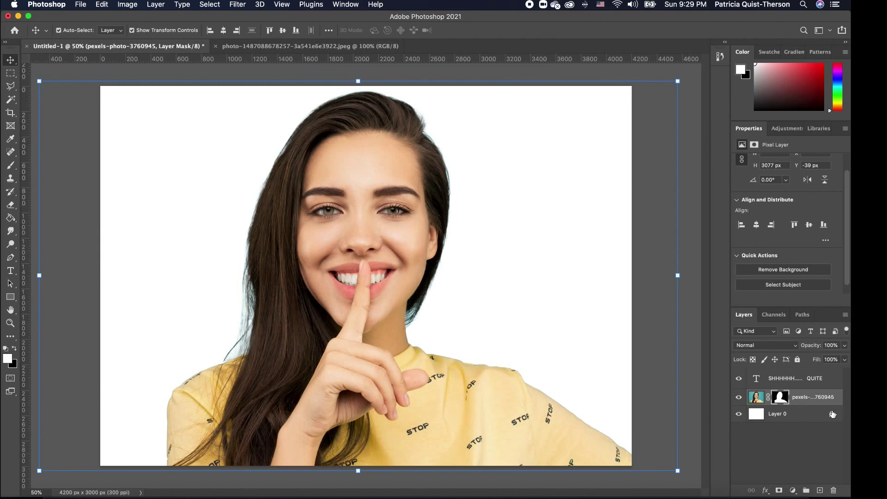
Delete the white Layer 0 and add a new empty layer beneath the woman's photo.
left_click(815, 414)
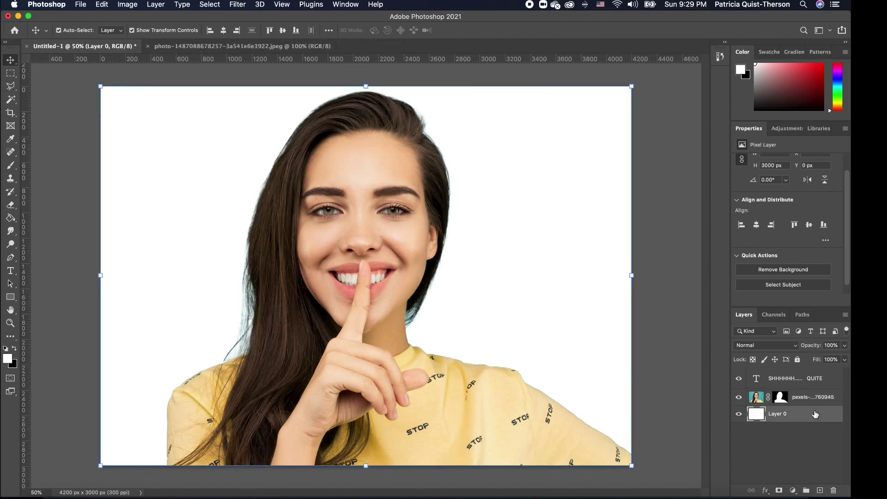
left_click_drag(815, 415, 833, 490)
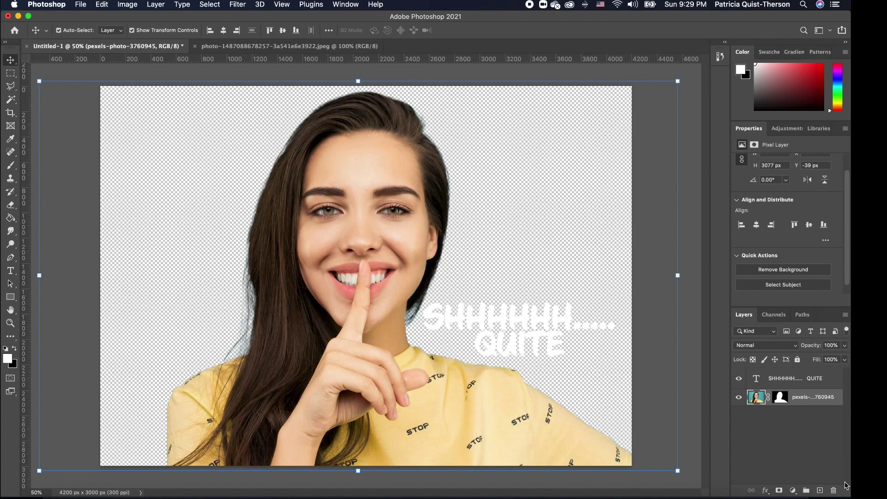
left_click(821, 491)
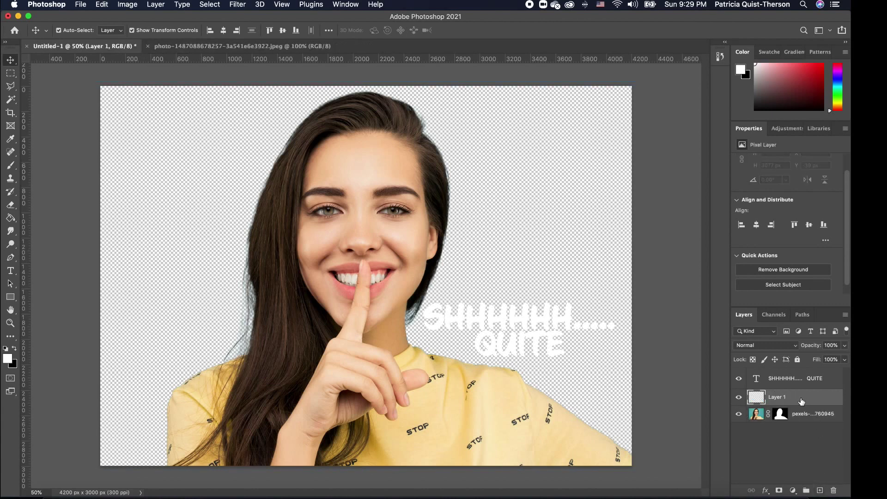
left_click_drag(802, 401, 782, 433)
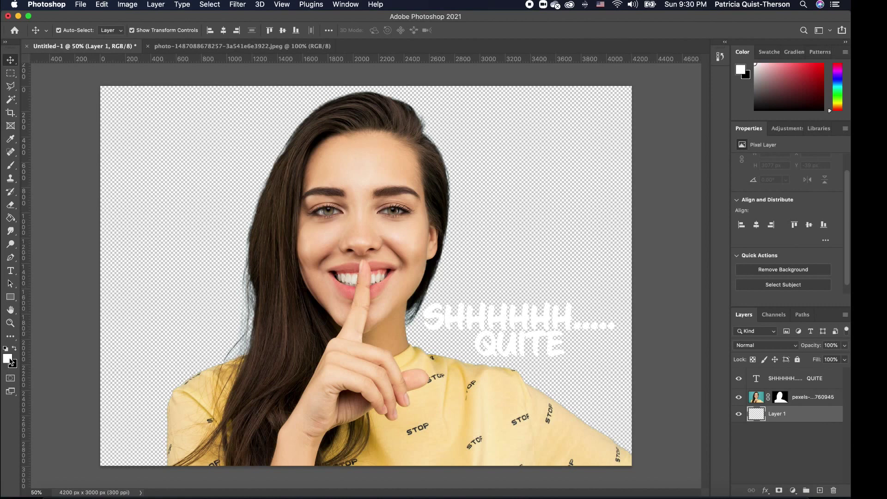
Set the foreground color to red #f40d0d and fill the empty bottom layer with it using the Paint Bucket tool.
left_click(7, 359)
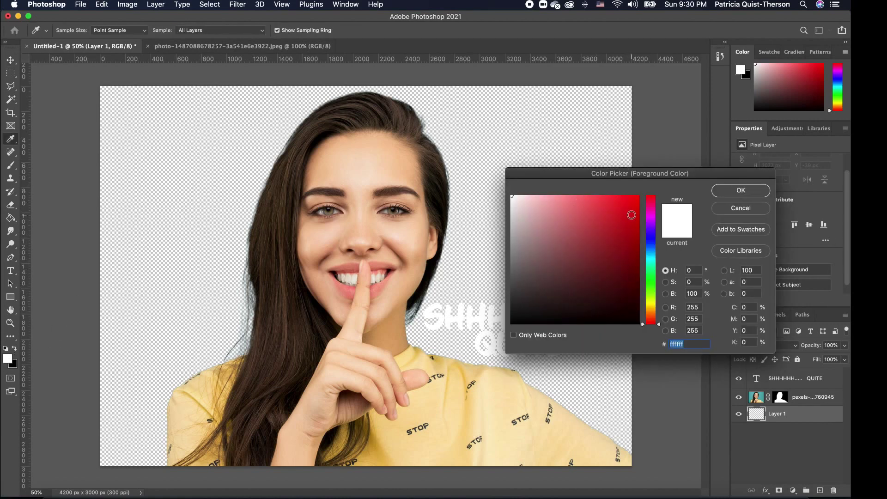
left_click(622, 231)
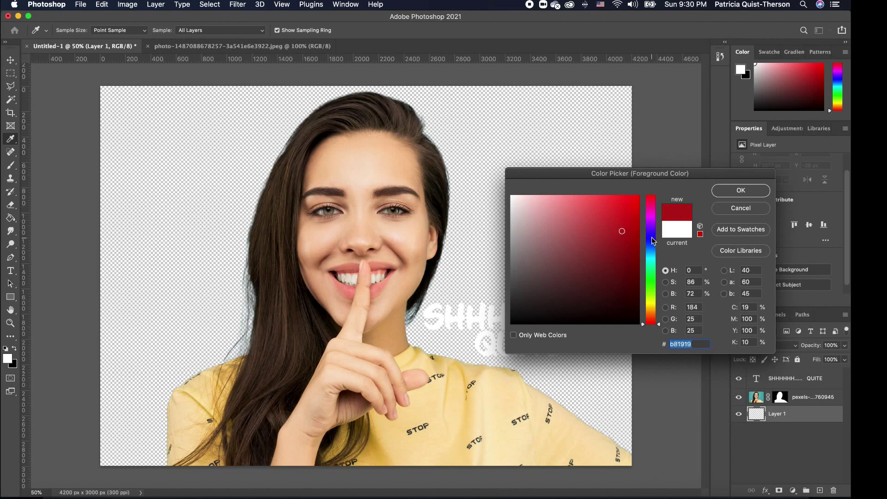
left_click(638, 197)
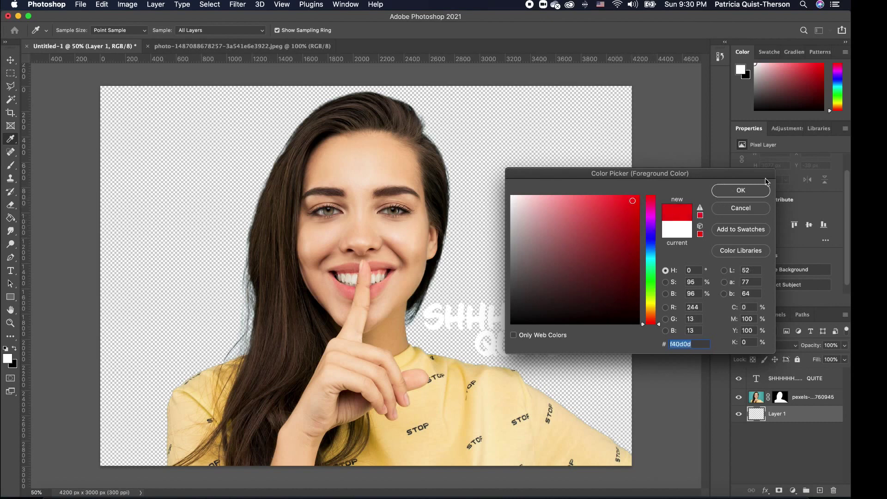
left_click(751, 191)
key("v")
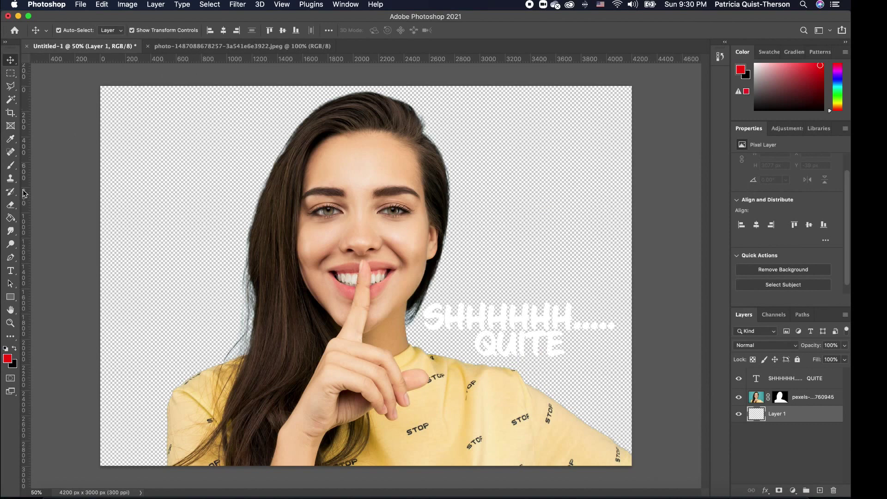
left_click(15, 221)
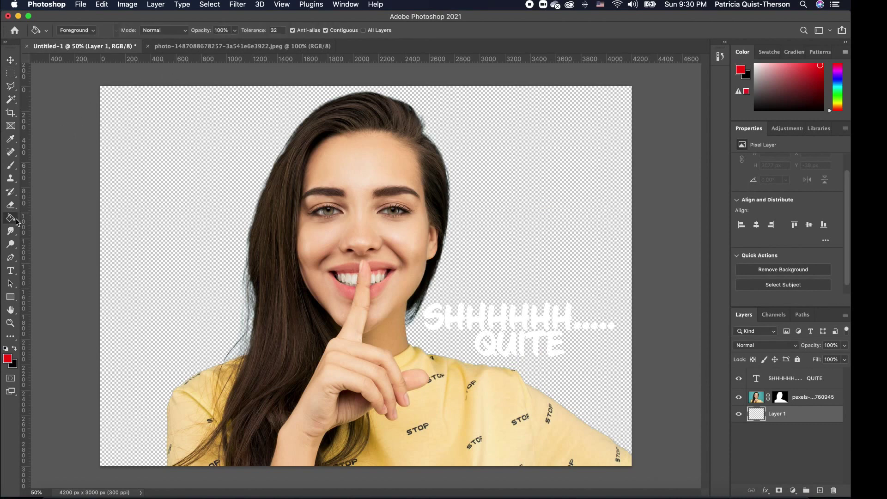
left_click(219, 141)
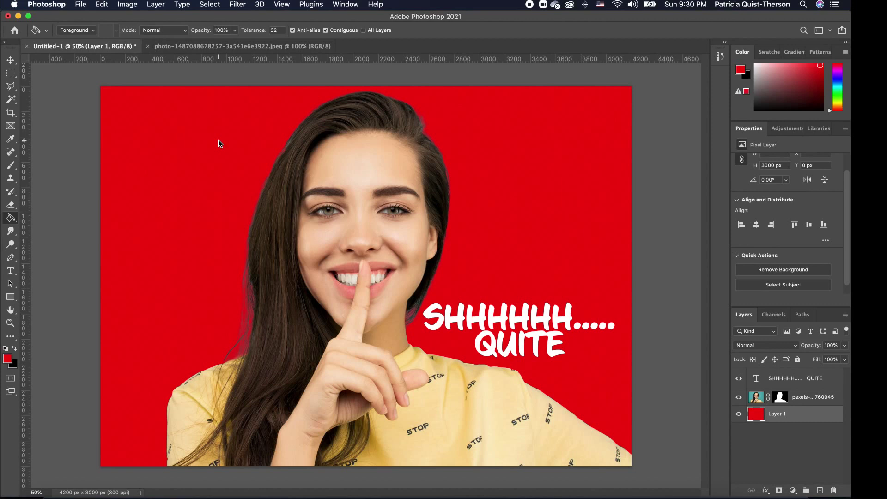
Add a Solid Color fill layer above Layer 1 with the blue color #0d85f4.
left_click(793, 490)
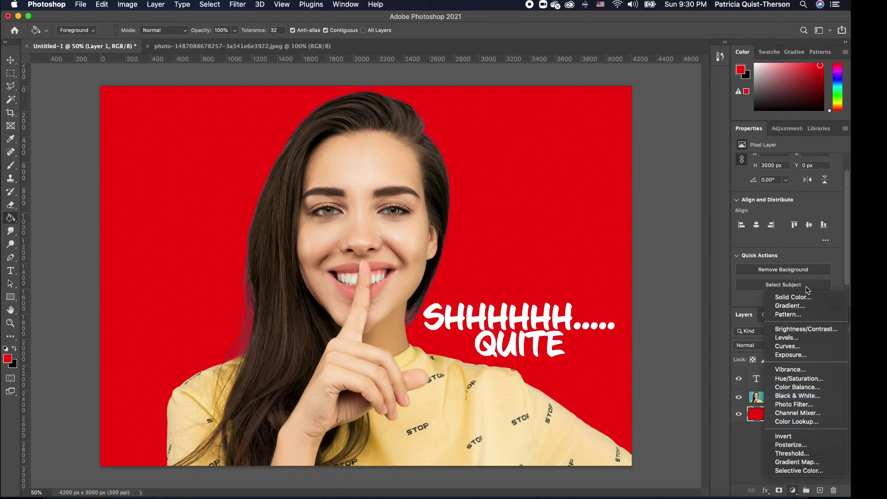
left_click(809, 300)
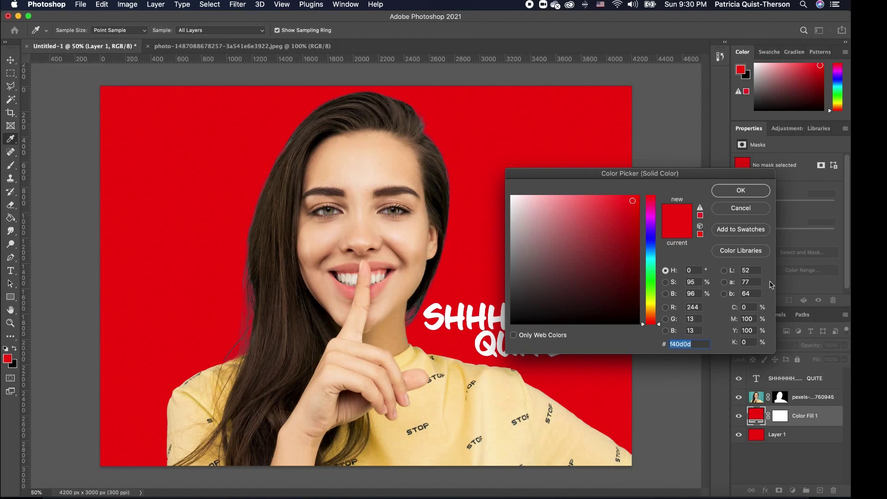
left_click(652, 233)
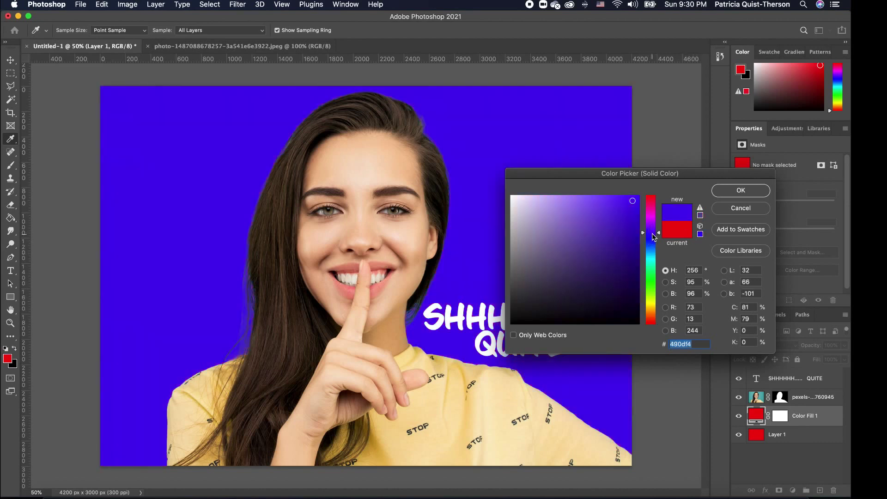
left_click_drag(654, 236, 656, 260)
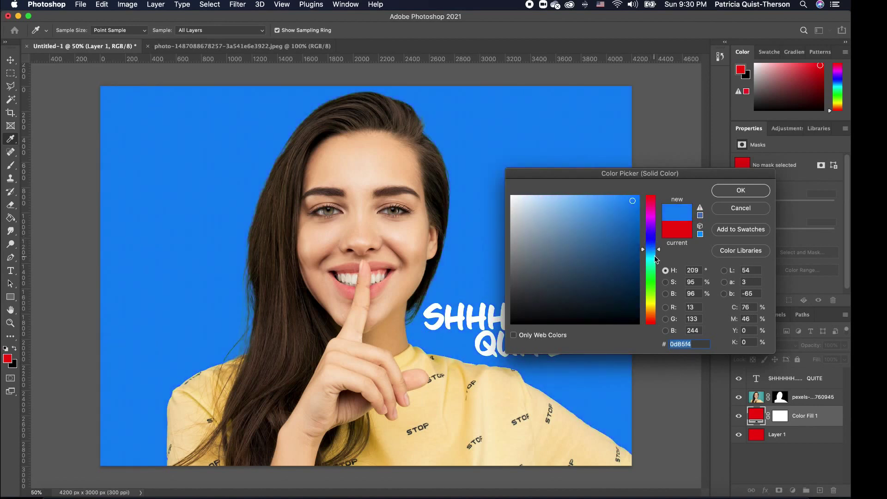
left_click(746, 192)
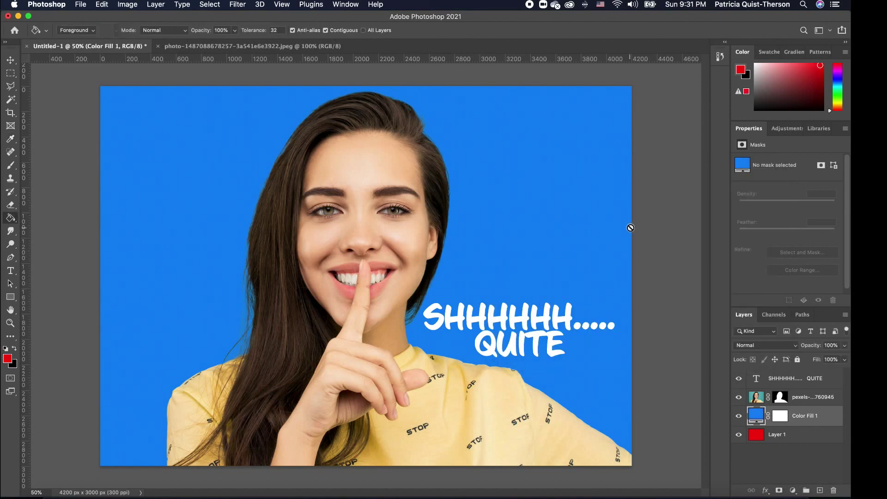
Change the Color Fill 1 layer's color to pink #f40d6f.
double_click(757, 415)
left_click_drag(656, 263, 653, 206)
left_click(650, 214)
left_click(651, 201)
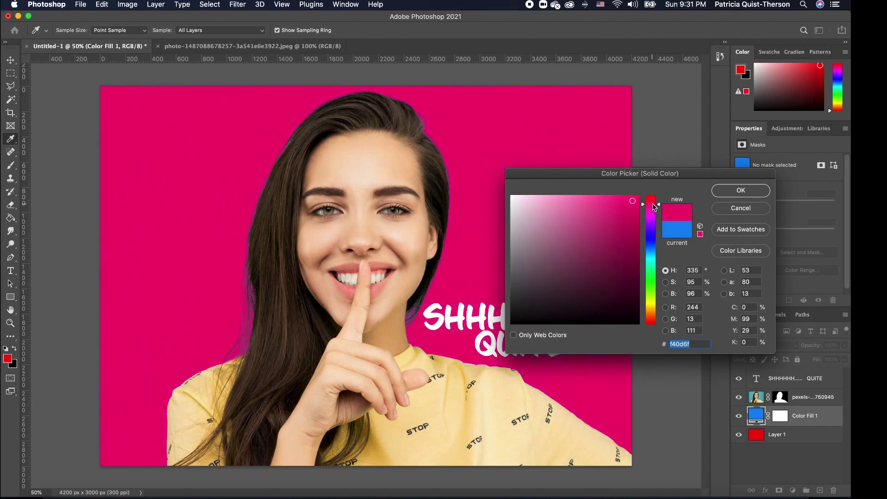
left_click(741, 190)
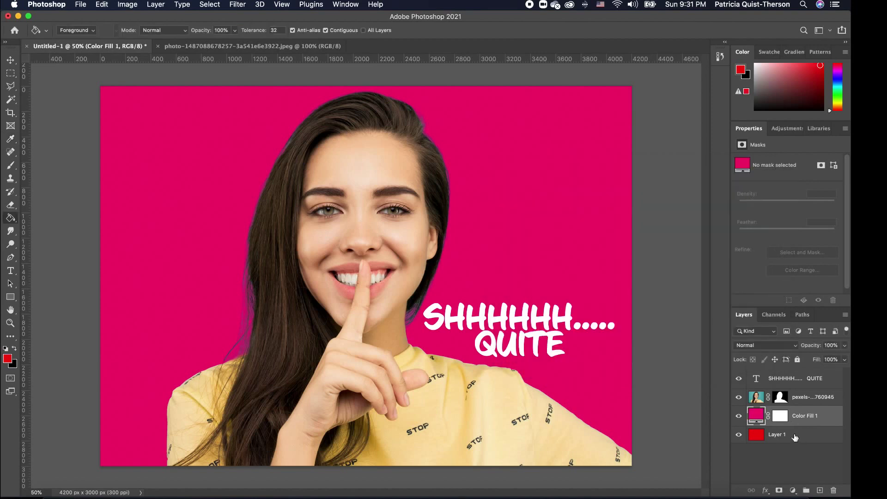
Hide the Color Fill 1 layer and refill Layer 1 with purple #660fea using the Paint Bucket tool.
left_click(739, 418)
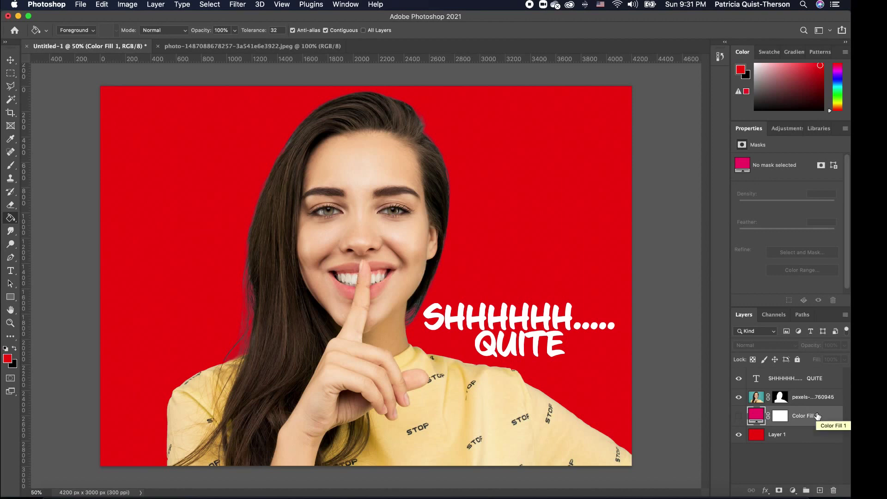
double_click(756, 434)
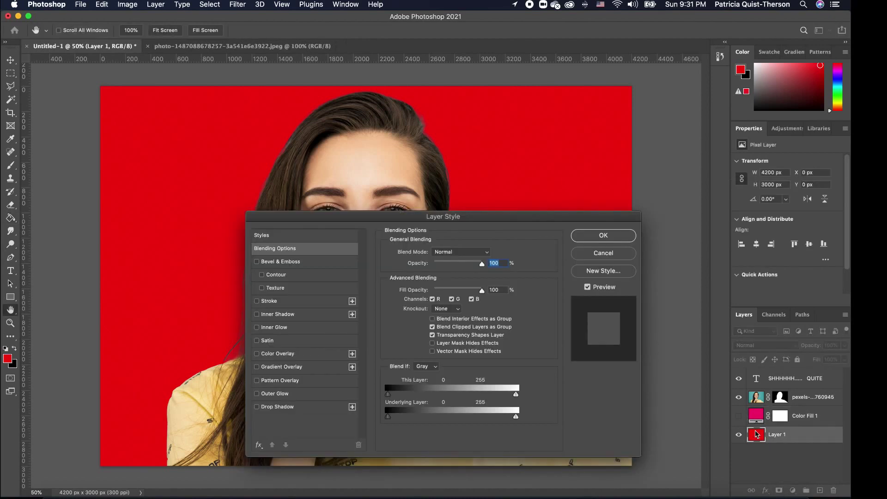
left_click(604, 254)
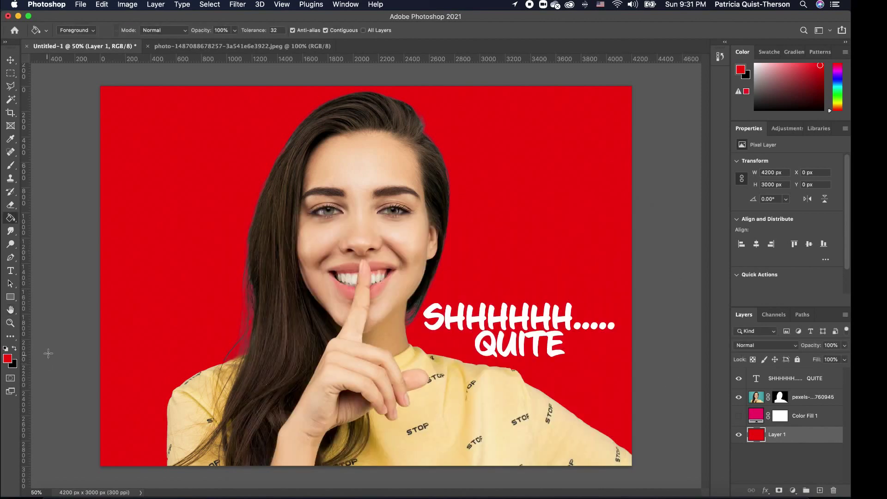
left_click(8, 359)
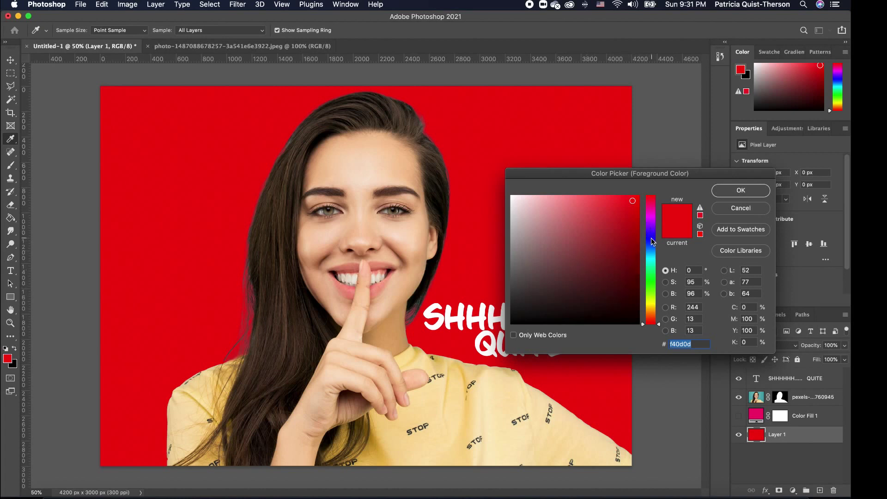
mouse_move(651, 241)
left_mouse_down()
mouse_move(652, 230)
mouse_move(630, 219)
mouse_move(631, 206)
left_mouse_up()
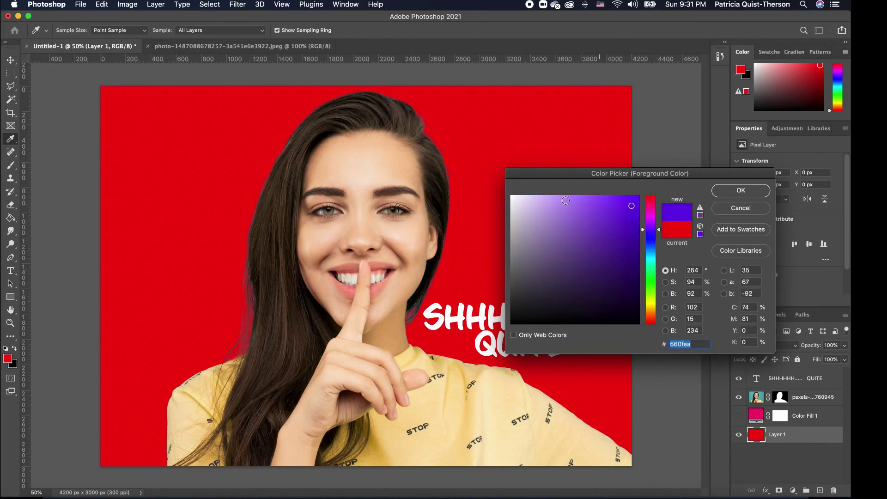
left_click(740, 190)
key("g")
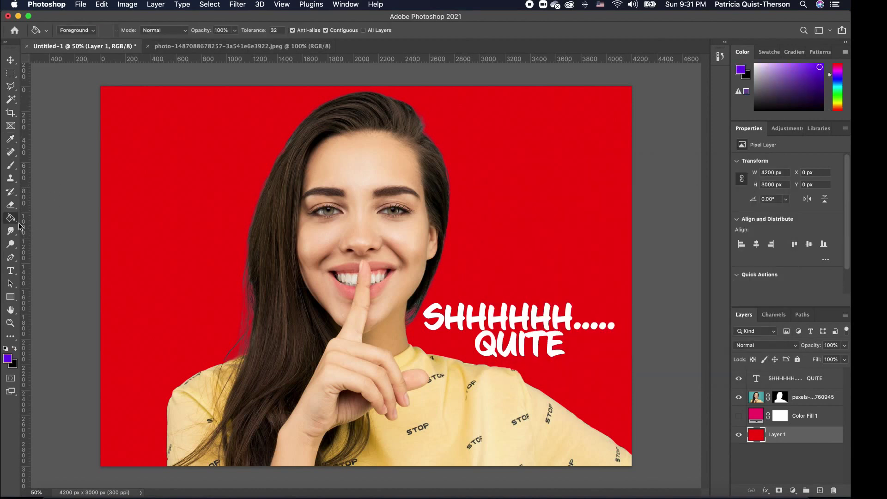
left_click(174, 154)
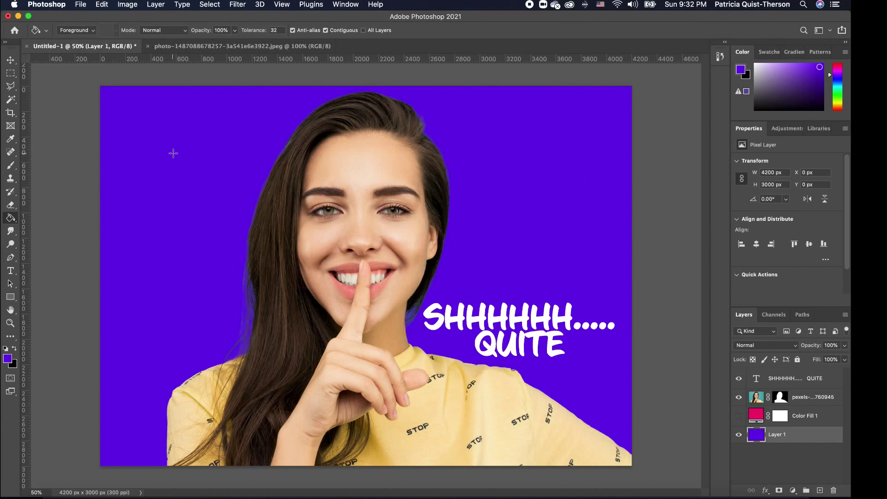
Show the Color Fill 1 layer again and change its color to light blue #0dbbf4.
left_click(738, 415)
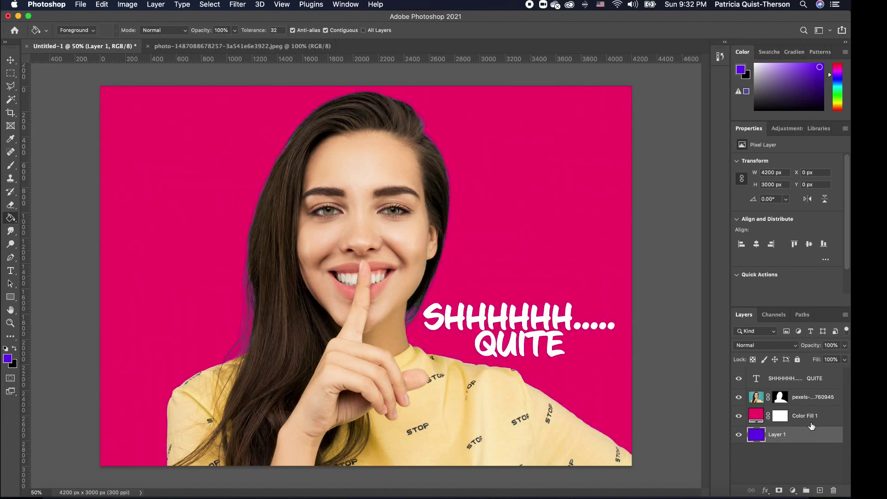
double_click(758, 417)
left_click_drag(650, 229, 650, 254)
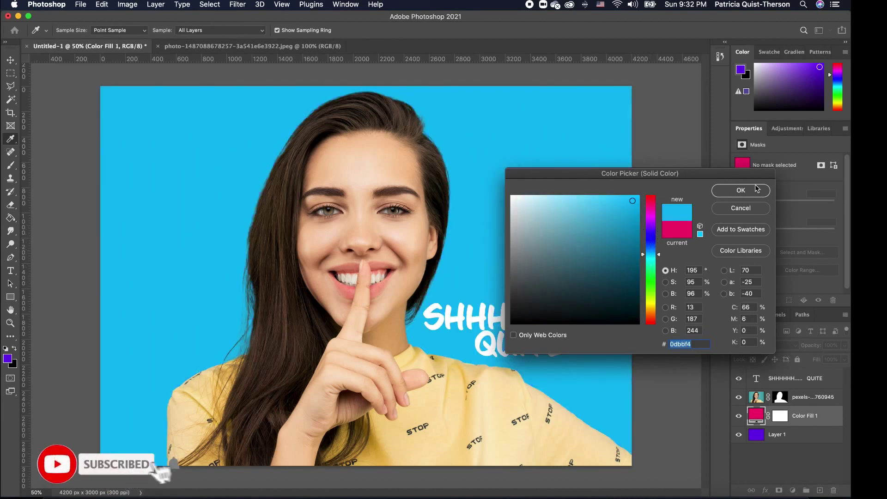
left_click(741, 190)
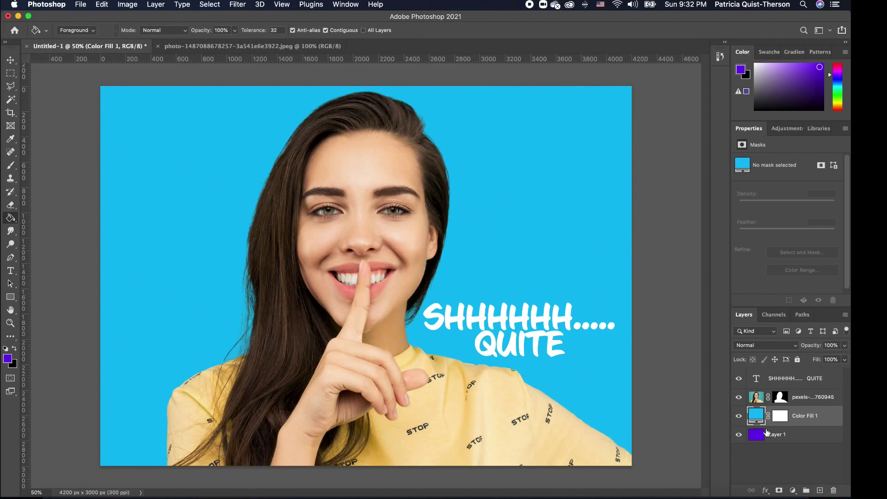
Delete the layer mask from the woman's photo layer.
left_click(780, 398)
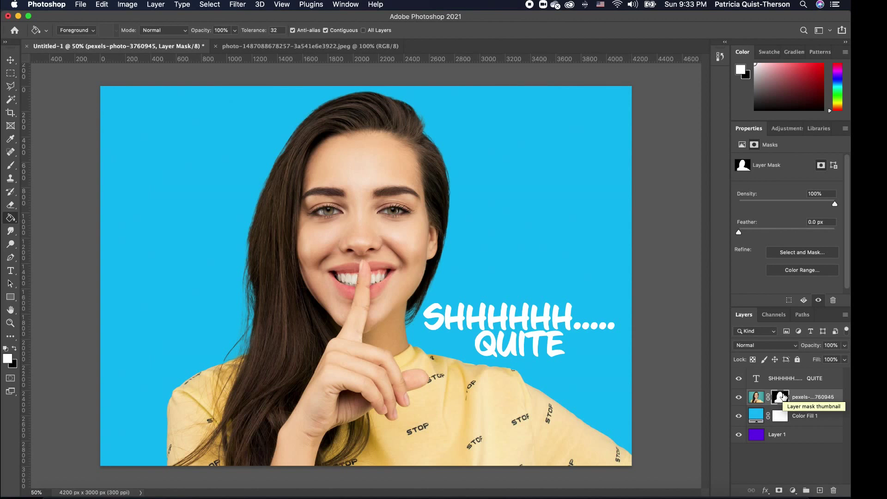
right_click(783, 396)
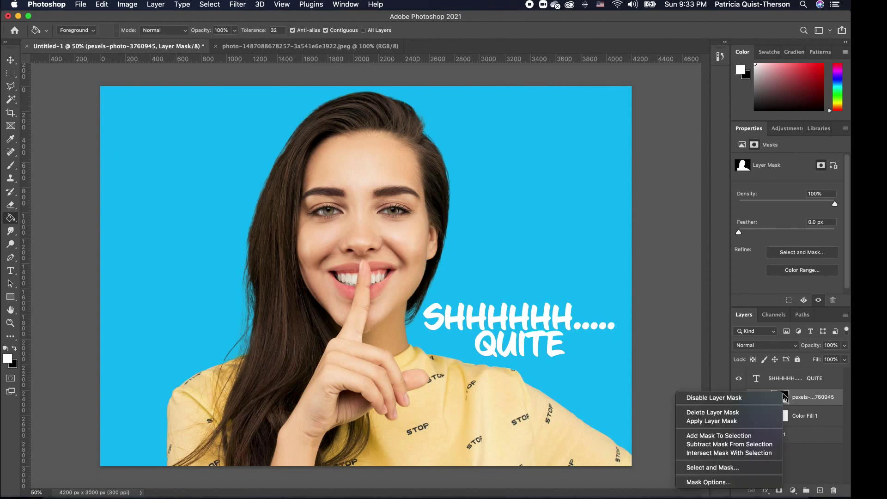
left_click(739, 412)
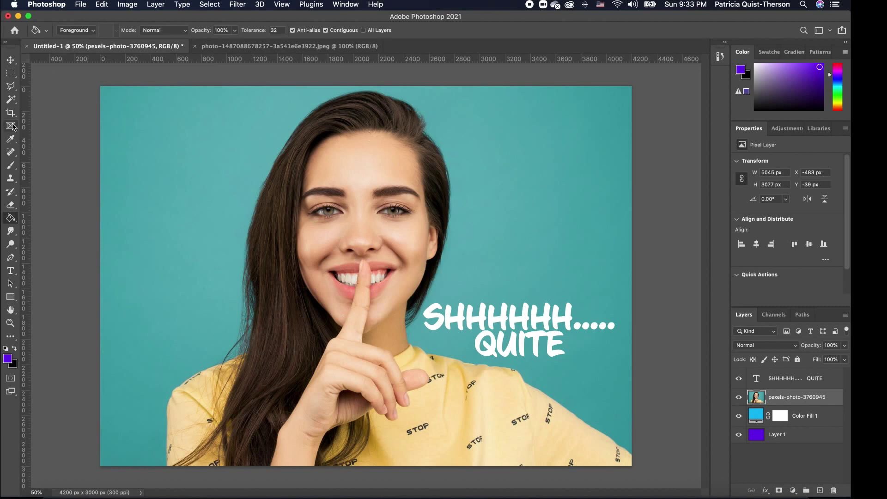
Choose the Quick Selection Tool, run Select Subject on the woman's photo, and add a layer mask from the selection.
left_click(11, 99)
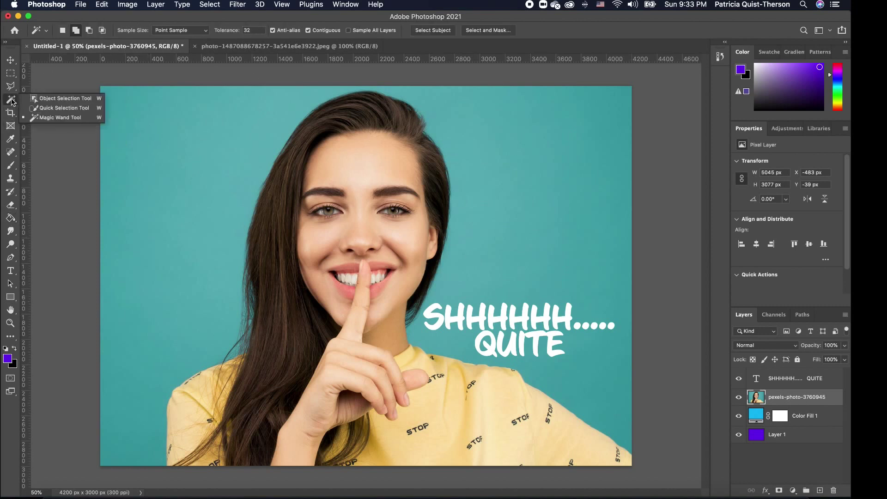
left_click(66, 109)
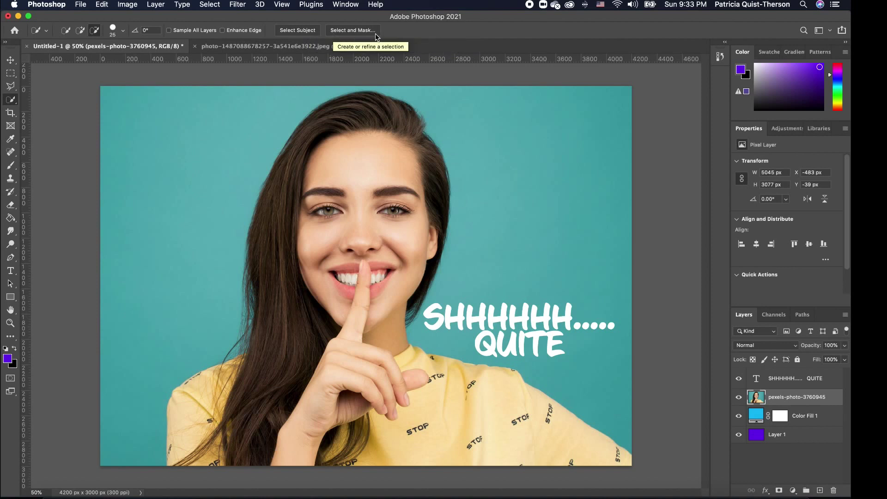
left_click(309, 33)
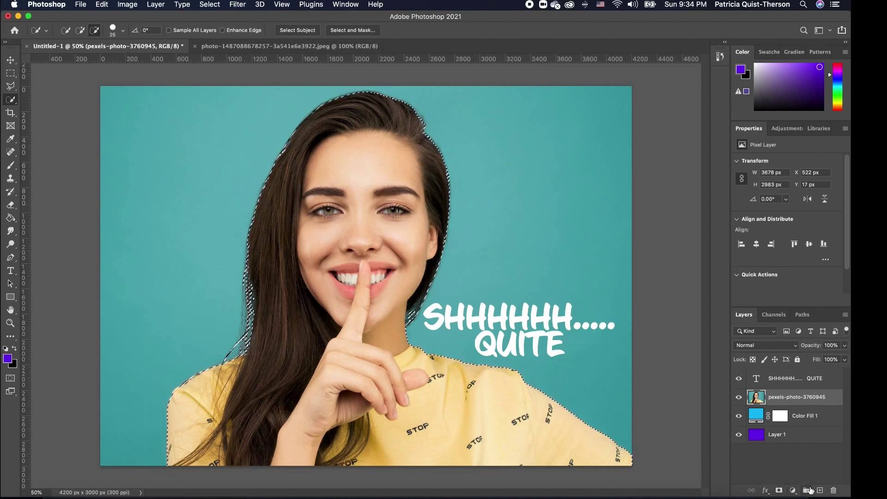
left_click(781, 491)
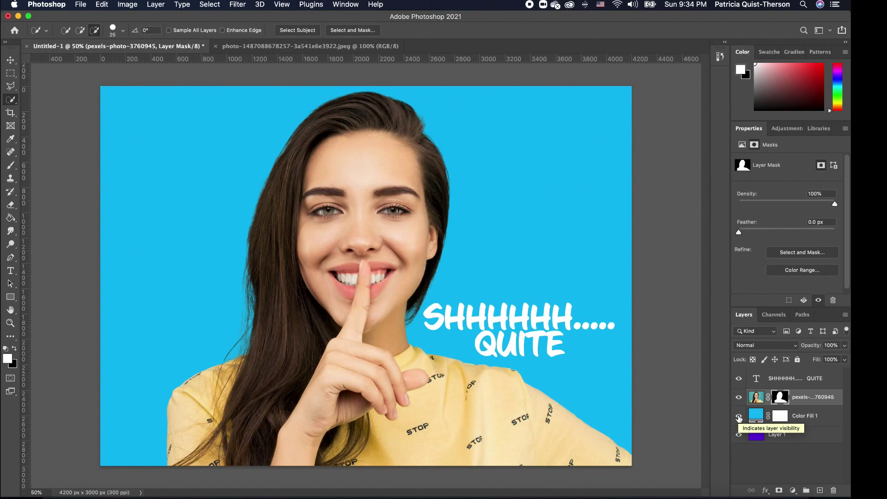
Hide the Color Fill 1 layer and place the beach photo from untitled folder 2 in Finder onto the canvas.
left_click(739, 418)
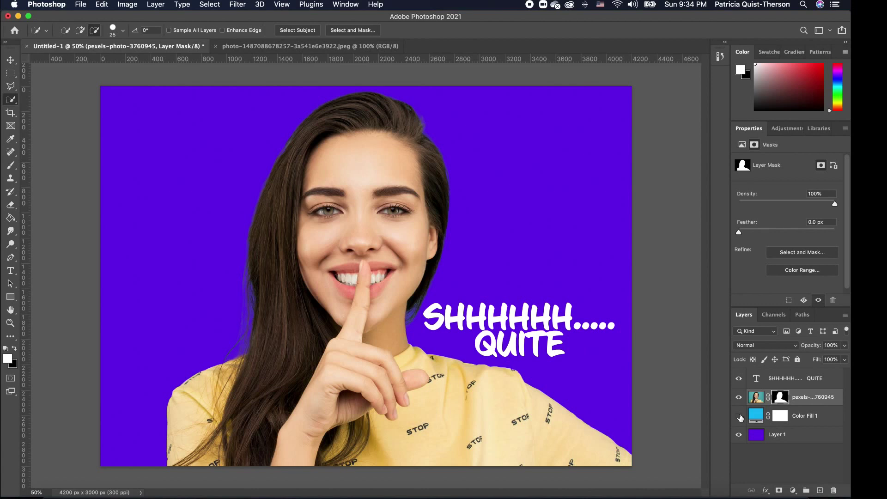
left_click(740, 417)
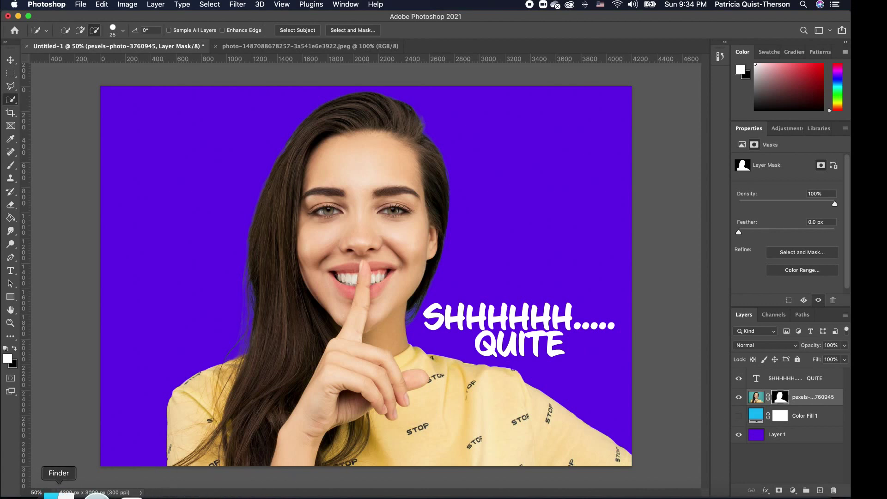
left_click(60, 494)
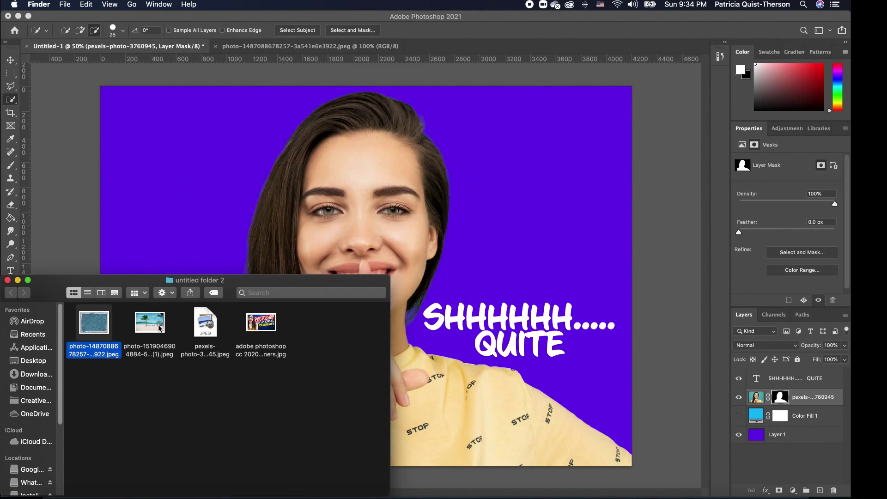
left_click_drag(159, 329, 503, 220)
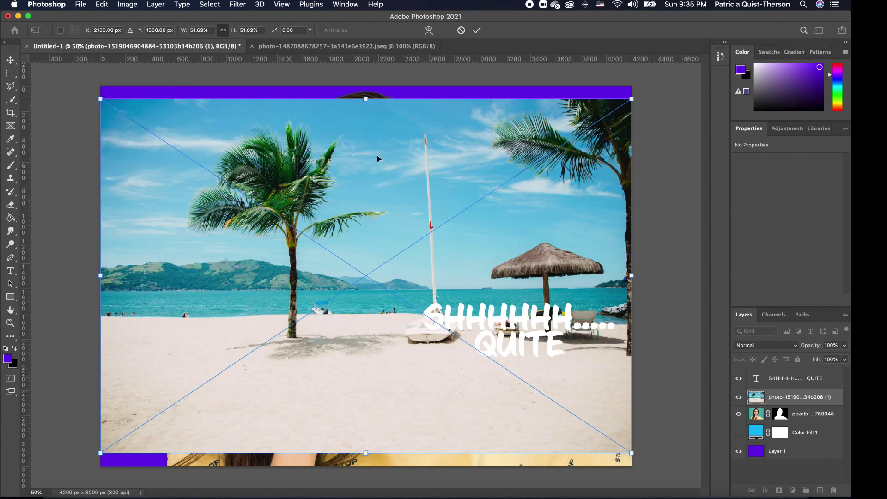
key("Return")
key("w")
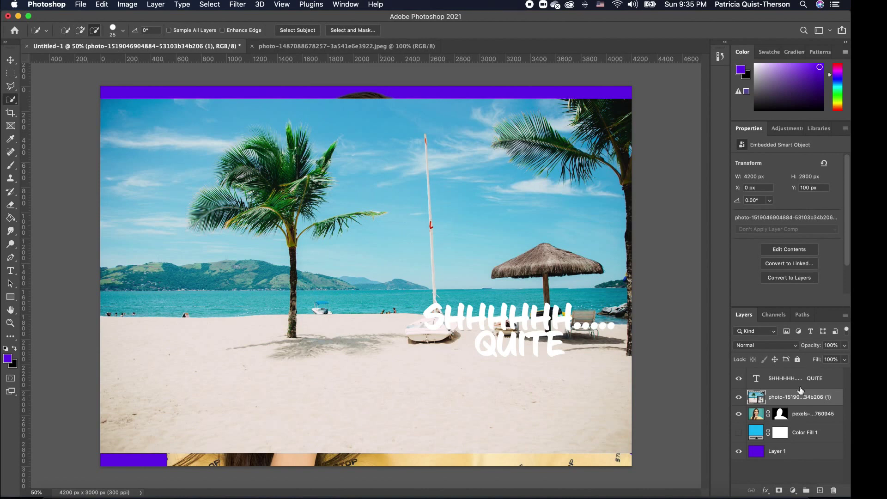
Move the beach photo layer beneath the woman's photo and Color Fill 1, directly above Layer 1.
left_click_drag(805, 397, 802, 417)
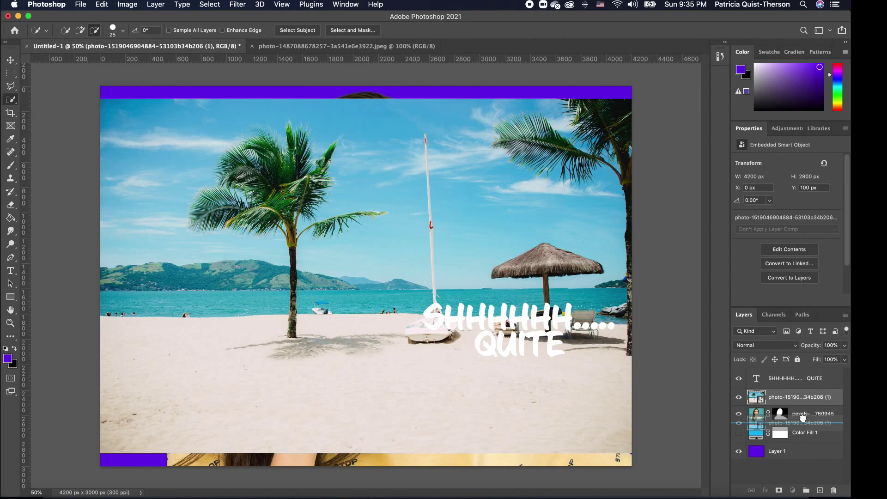
left_click_drag(802, 417, 805, 418)
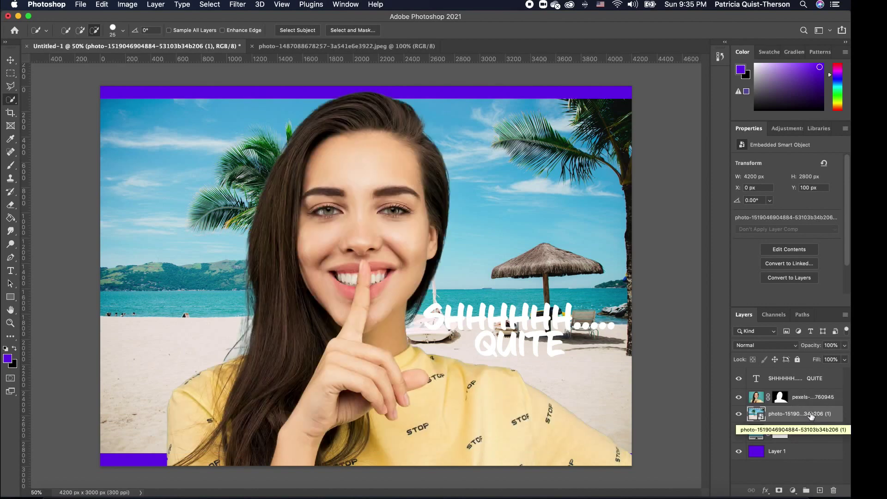
left_click_drag(809, 417, 814, 436)
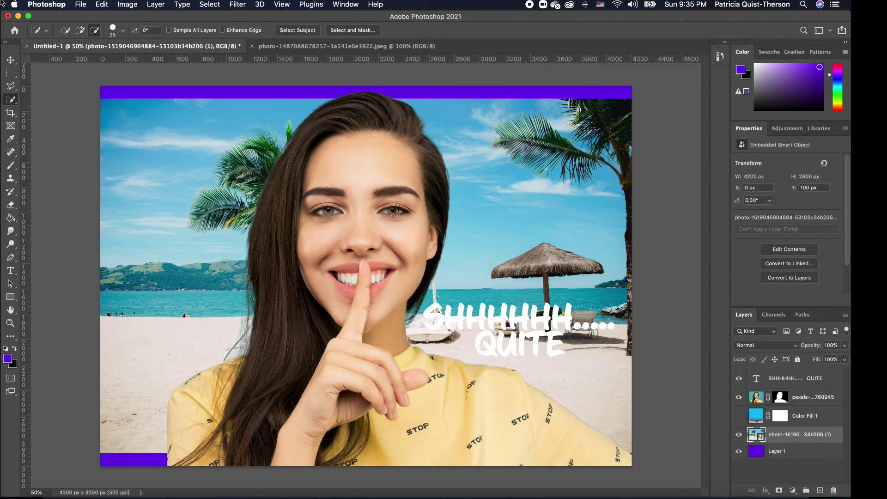
Enlarge the beach photo proportionally to about 4841 by 3227 px so it covers the whole canvas.
left_click(10, 56)
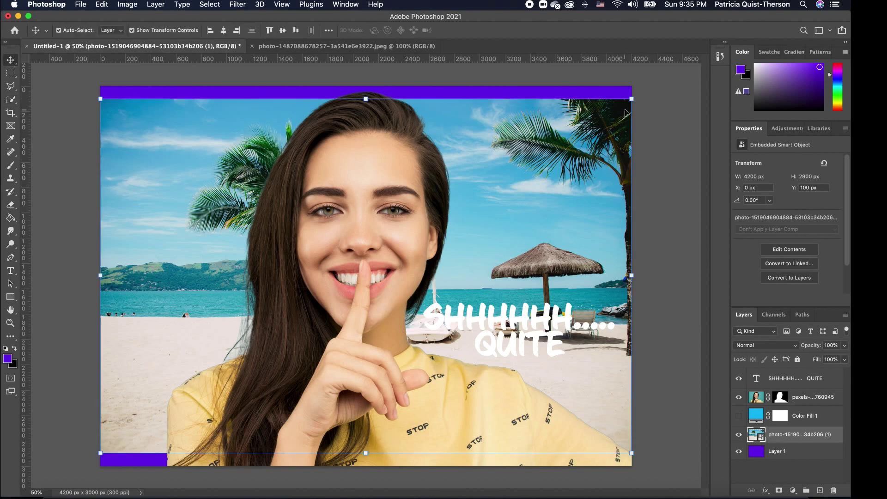
left_click_drag(634, 102, 663, 83)
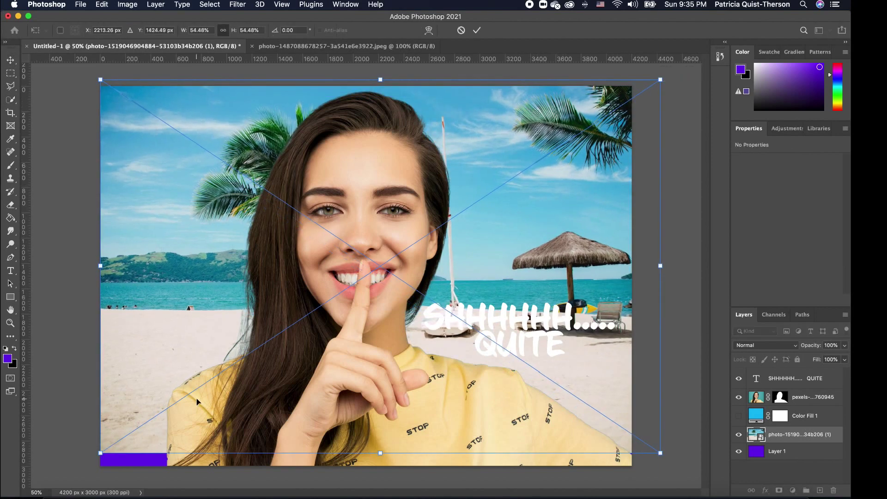
left_click_drag(99, 453, 48, 486)
key("Return")
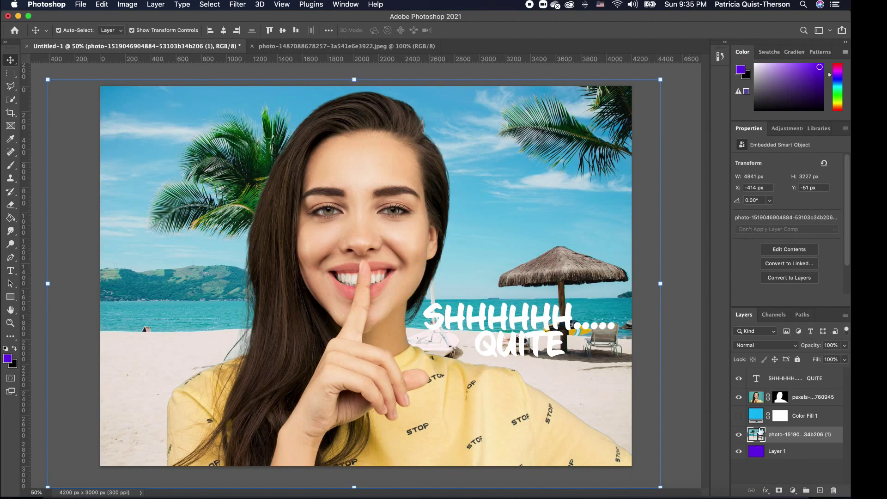
Hide the beach photo layer and copy the blue brick wall photo from its open document into Untitled-1 as a layer.
left_click(739, 434)
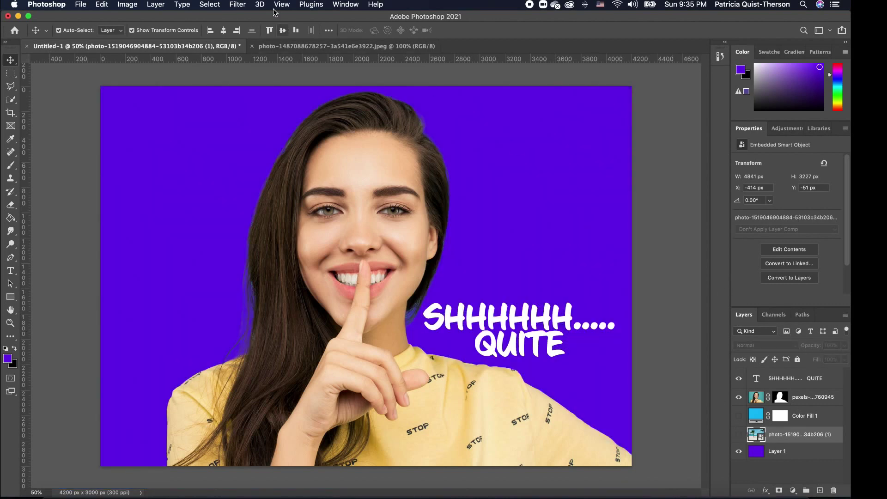
left_click(299, 46)
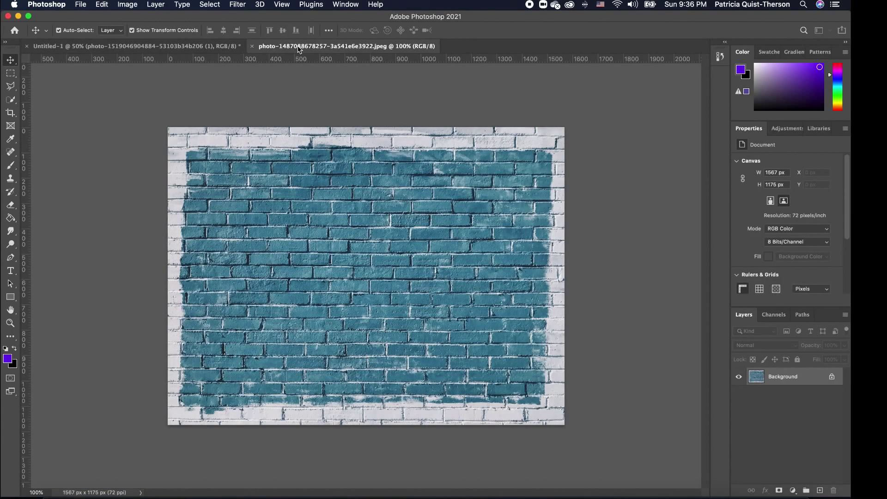
left_click(189, 46)
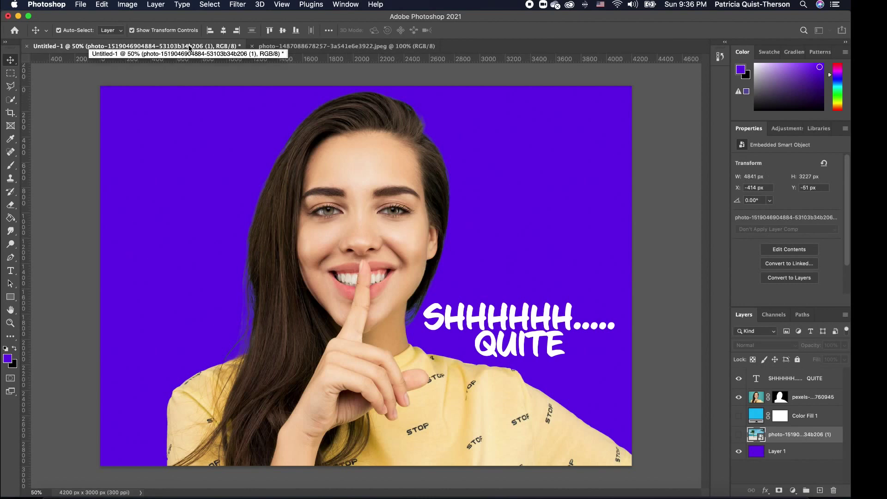
left_click(330, 46)
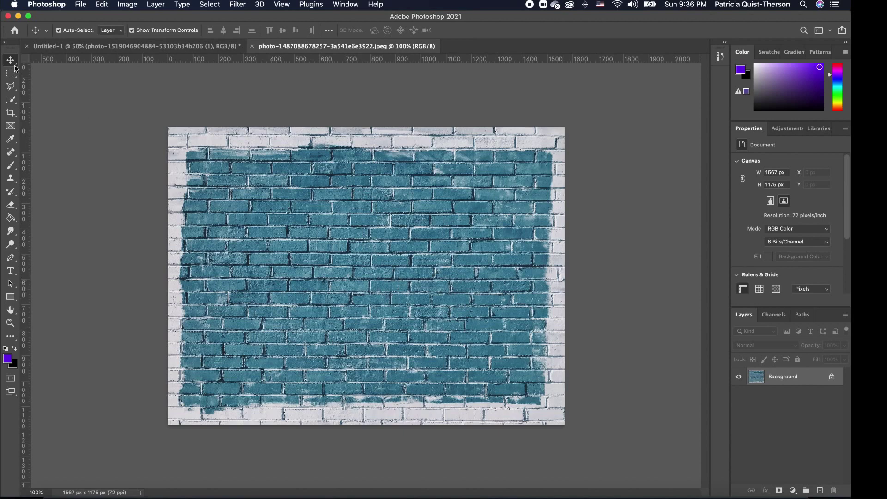
left_click_drag(352, 215, 211, 183)
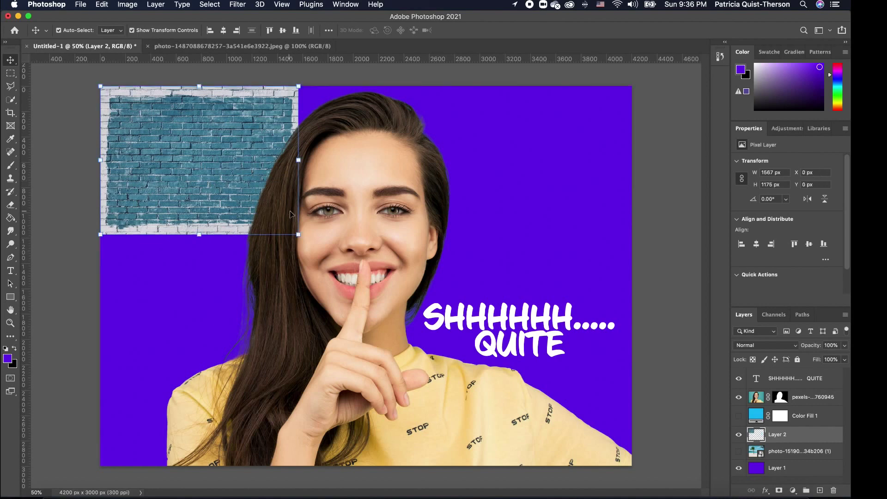
Enlarge the brick wall layer proportionally to about 4232 by 3173 px so it covers the whole canvas, then deselect it.
left_click_drag(298, 234, 668, 430)
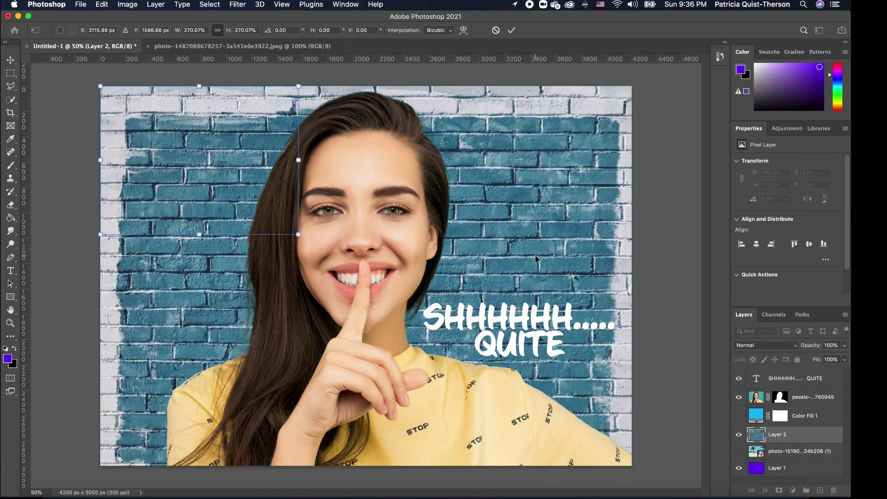
key("Return")
left_click(661, 256)
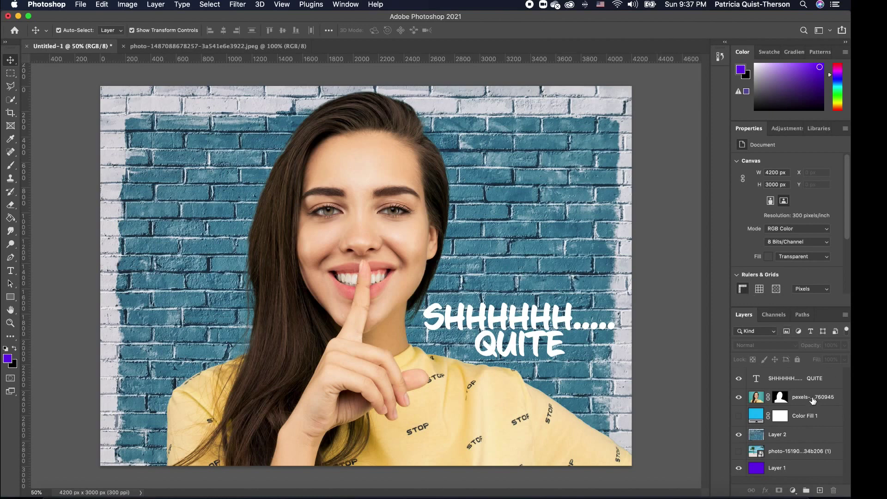
Add a Hue/Saturation adjustment layer above the brick wall's Layer 2 and set its hue to +115.
left_click(804, 439)
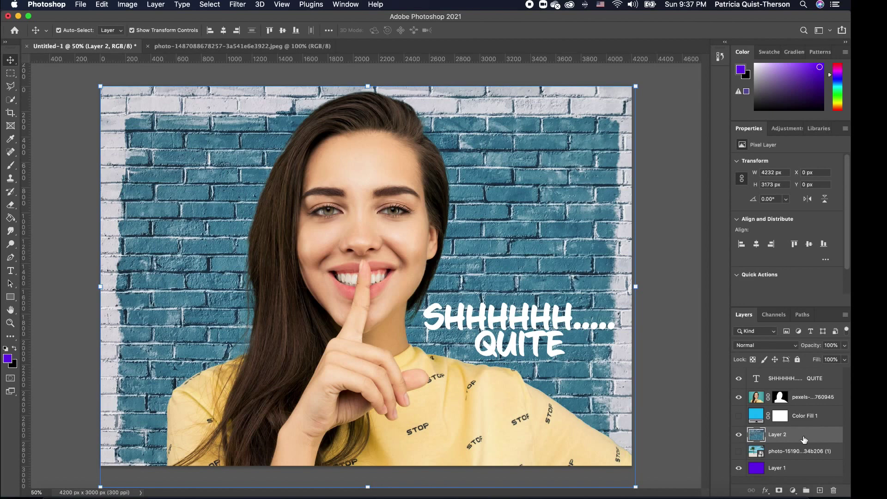
left_click(793, 491)
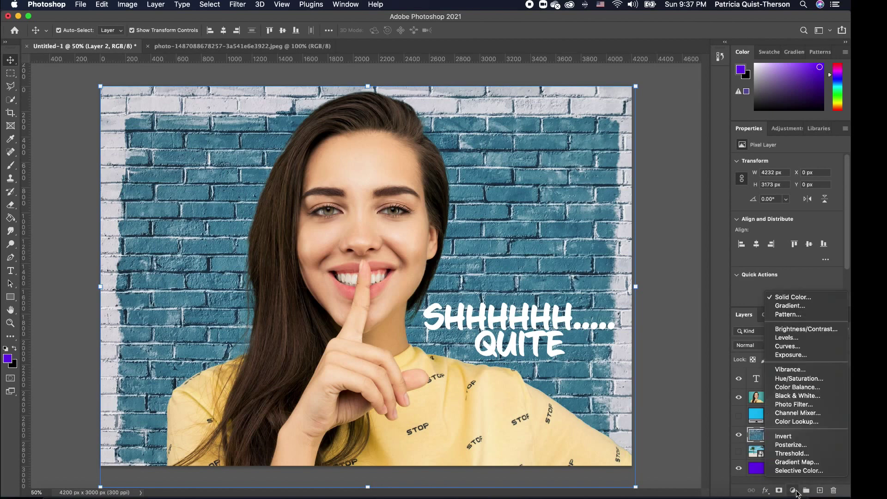
left_click(795, 379)
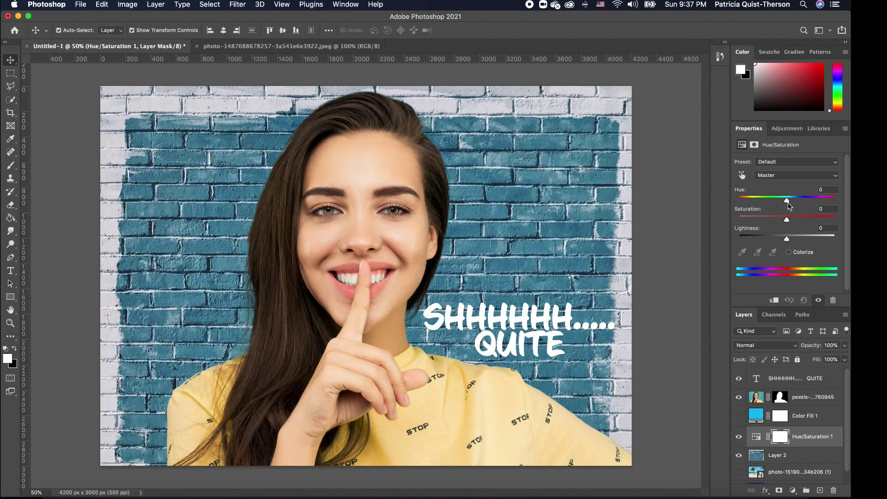
left_click_drag(788, 203, 823, 204)
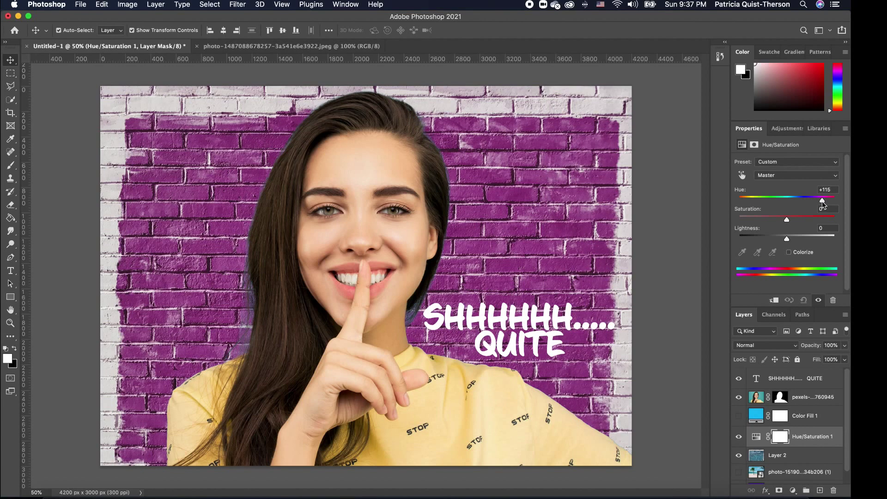
Hide the brick wall's Layer 2 and show the beach photo layer beneath the Hue/Saturation adjustment.
scroll(813, 432, "down", 1)
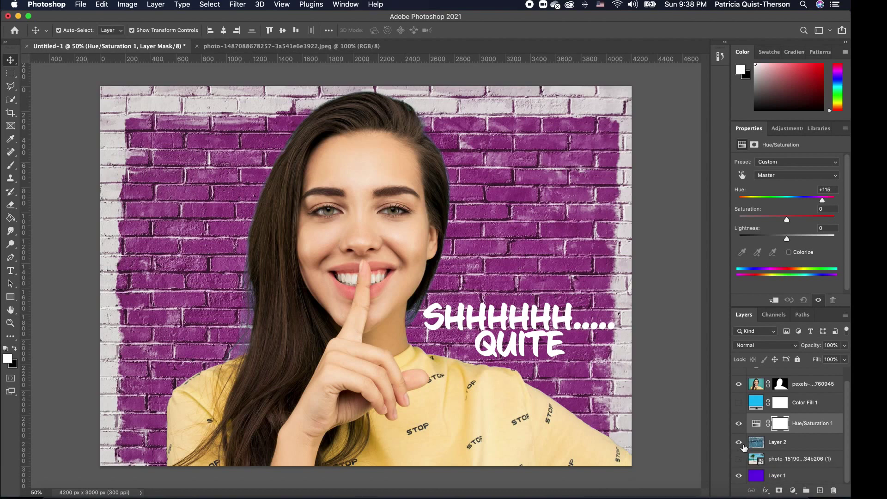
left_click(740, 442)
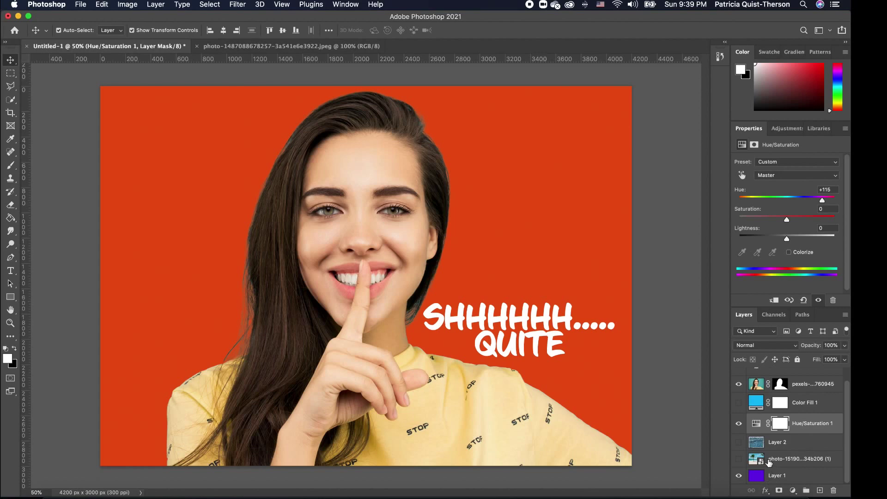
left_click(739, 459)
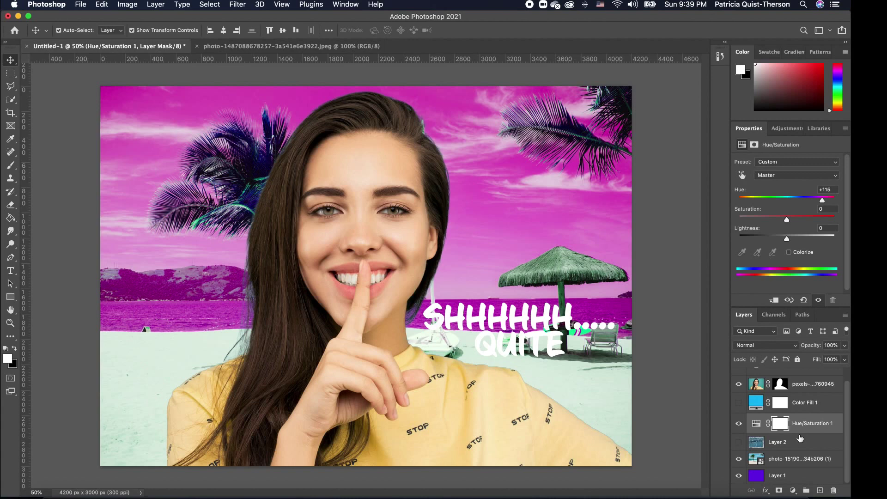
Clip the Hue/Saturation adjustment layer to Layer 2 so it affects only the brick wall.
left_click_drag(800, 438, 756, 432)
left_click_drag(757, 432, 758, 440)
left_click(760, 436, "alt")
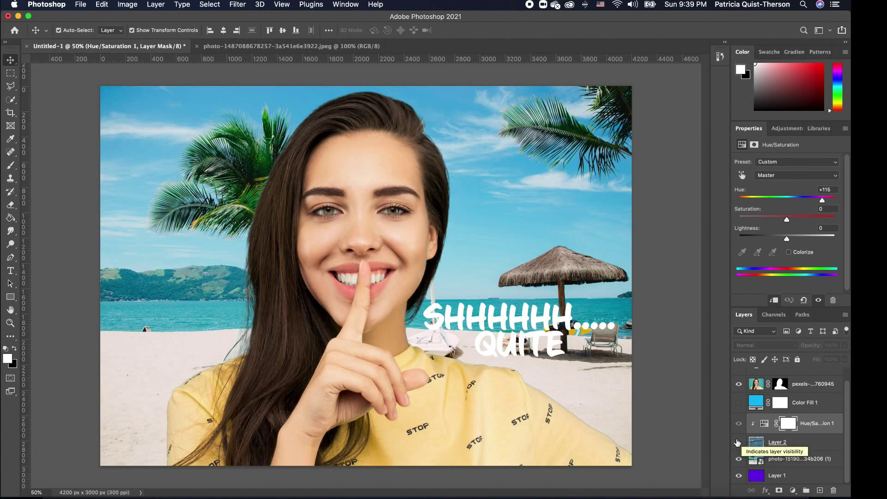
Show Layer 2 again and set the Hue/Saturation adjustment to hue -23 and saturation -27.
left_click(739, 442)
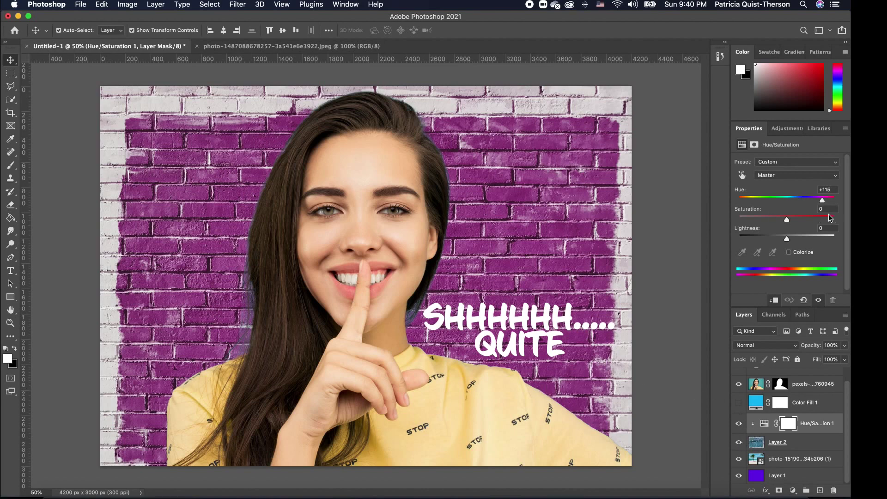
left_click_drag(822, 201, 774, 223)
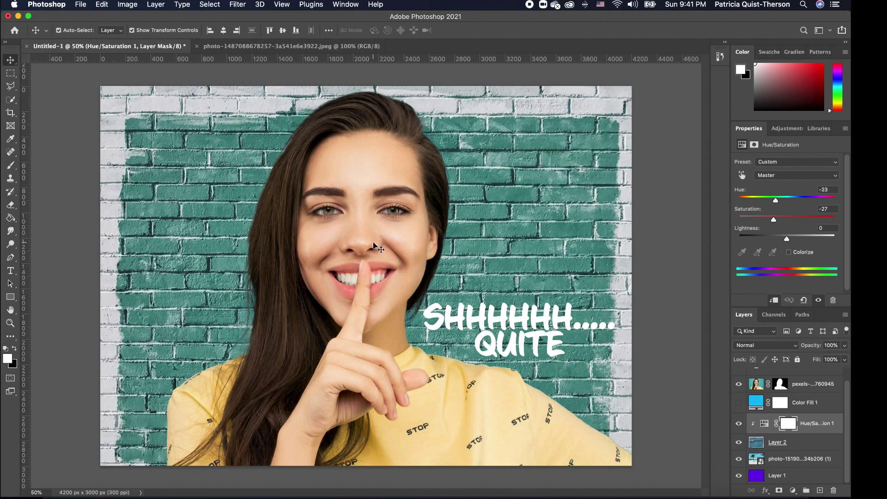
Apply a Black & White image adjustment with the default preset directly to the woman's photo layer.
left_click(405, 198)
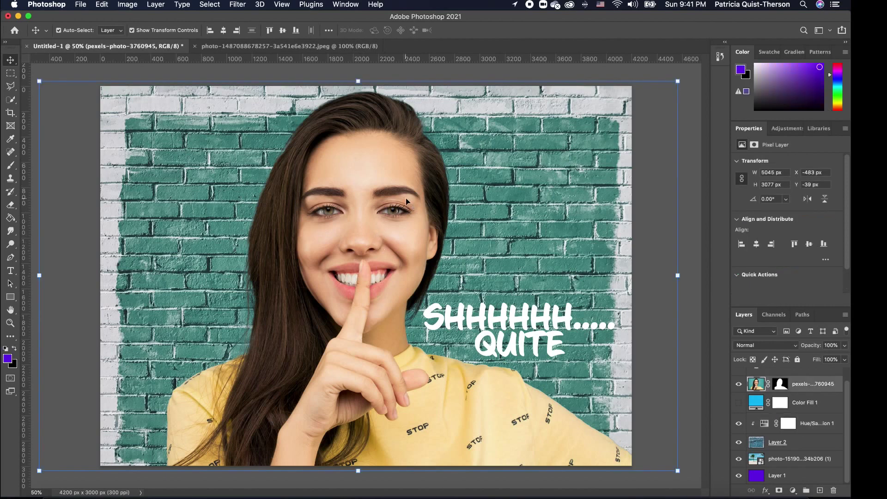
left_click(130, 6)
mouse_move(144, 36)
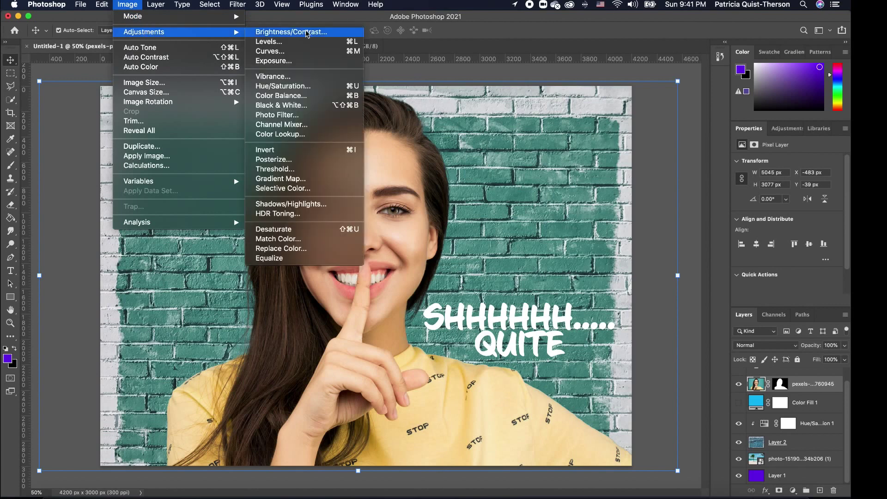
left_click(291, 106)
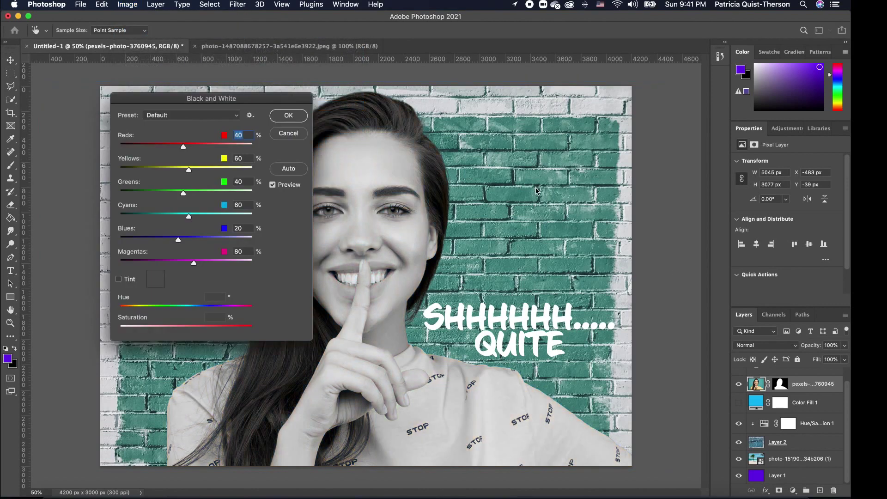
left_click(287, 116)
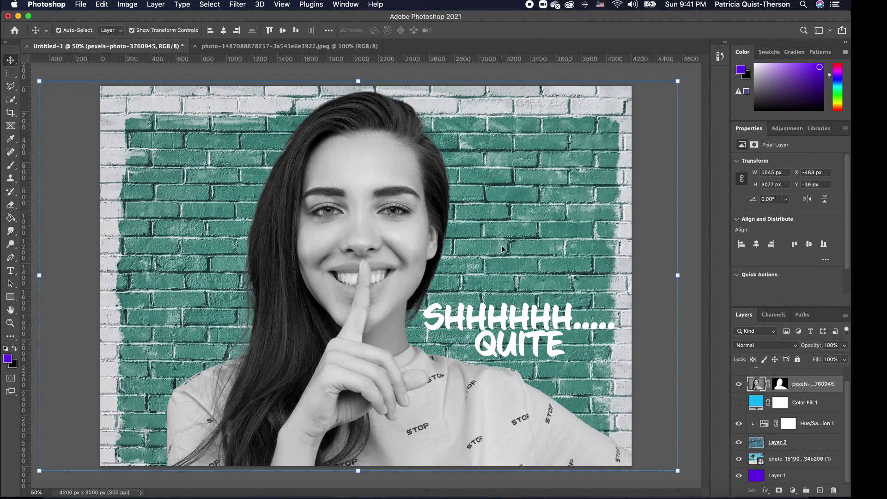
Undo the Black & White image adjustment on the woman's photo.
left_click(664, 276)
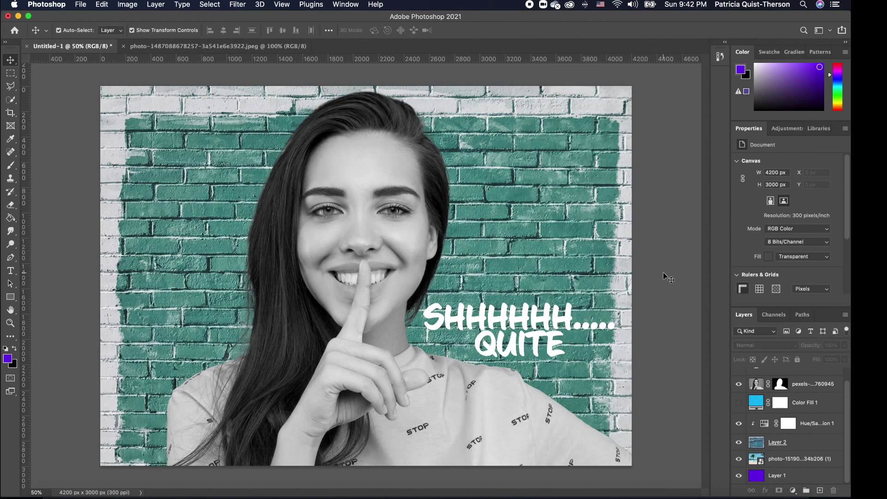
key("super+z")
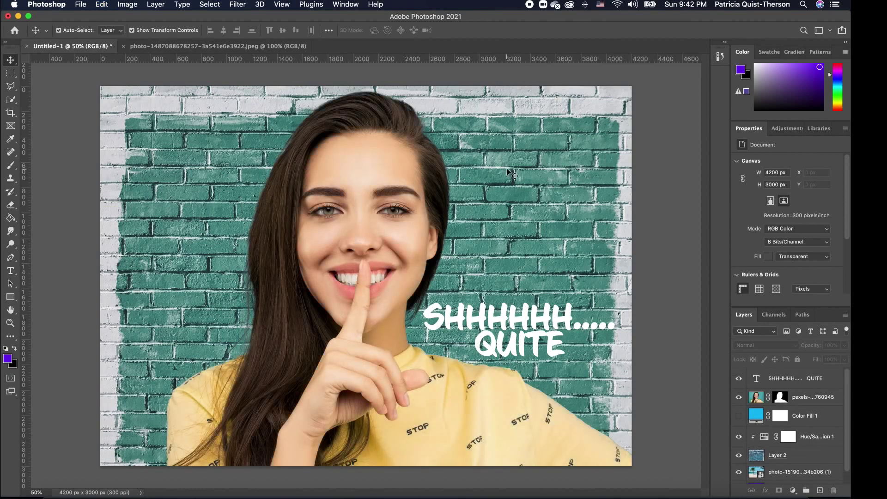
left_click(99, 6)
mouse_move(126, 6)
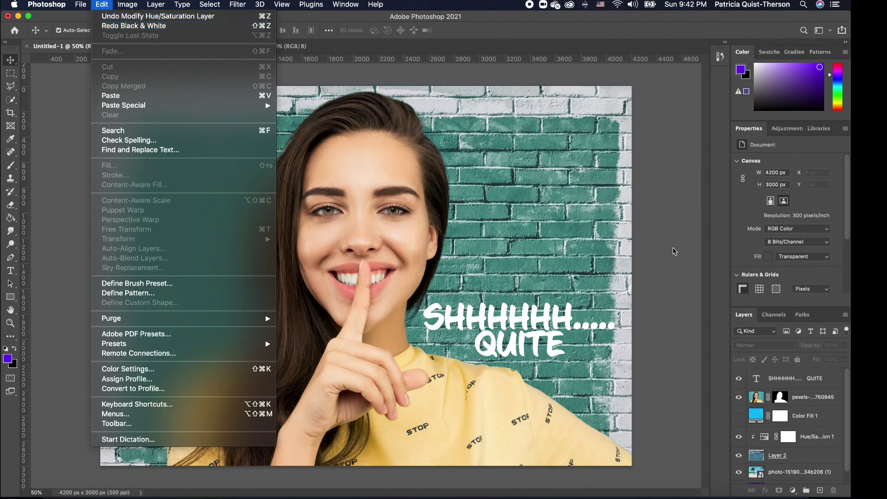
left_click(683, 272)
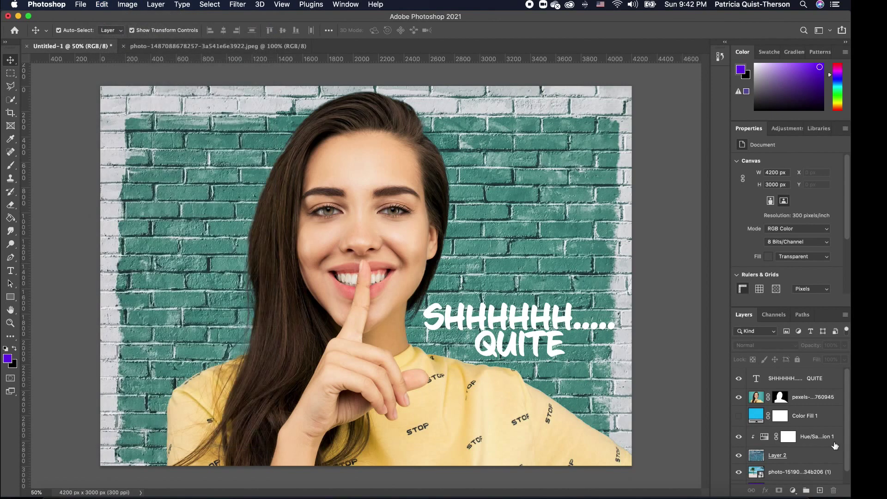
Add a Black & White adjustment layer above the woman's photo and clip it to that photo layer.
left_click(822, 399)
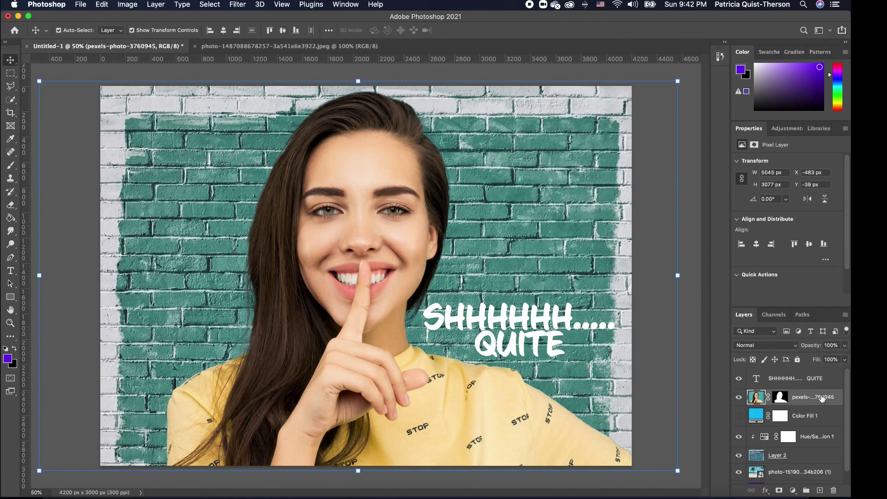
left_click(793, 491)
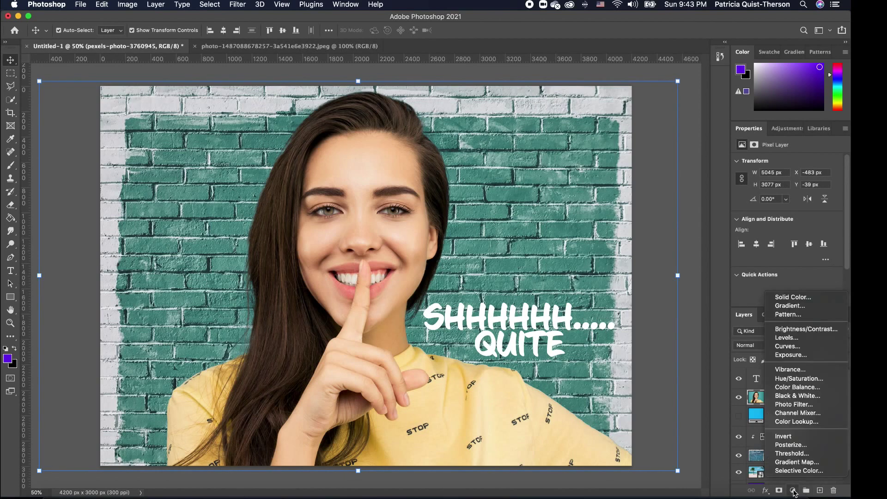
left_click(812, 396)
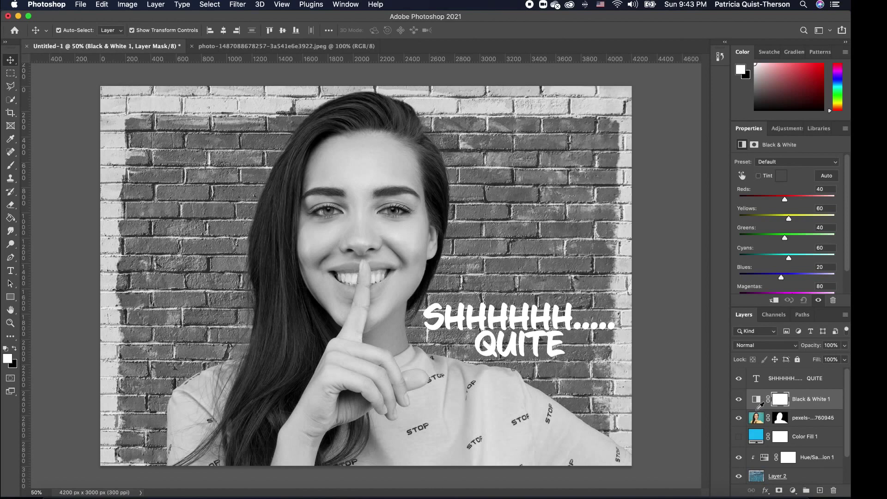
left_click(759, 406, "alt")
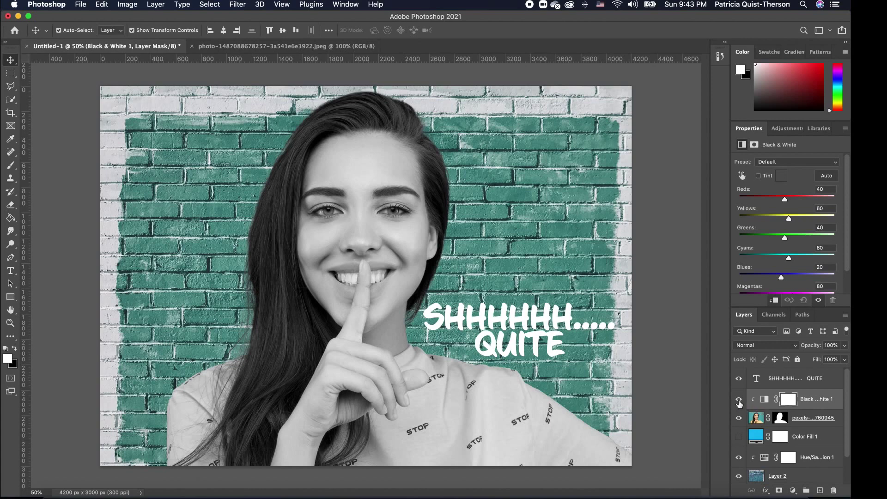
Toggle the Black & White adjustment layer's visibility to compare the photo with and without it, leaving the adjustment hidden.
left_click(739, 401)
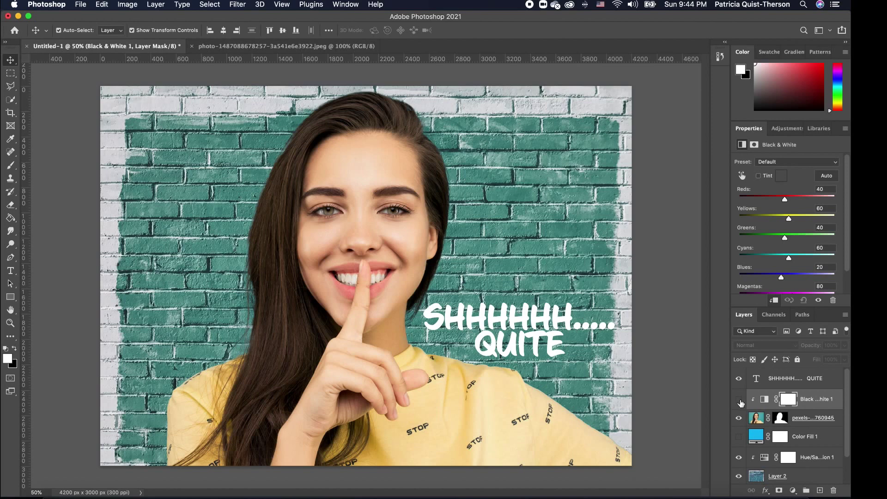
left_click(739, 400)
left_click(739, 401)
Move the woman's photo horizontally toward the left side of the canvas to free space for the text.
left_click(380, 222)
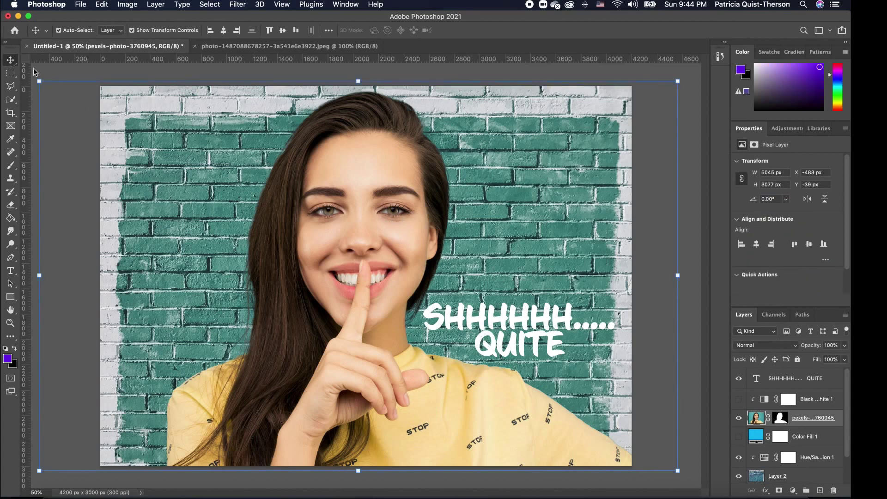
left_click_drag(365, 186, 291, 187)
Enlarge the SHHHHHH..... QUITE text proportionally to about 133%, extending it toward the woman's face.
left_click(454, 309)
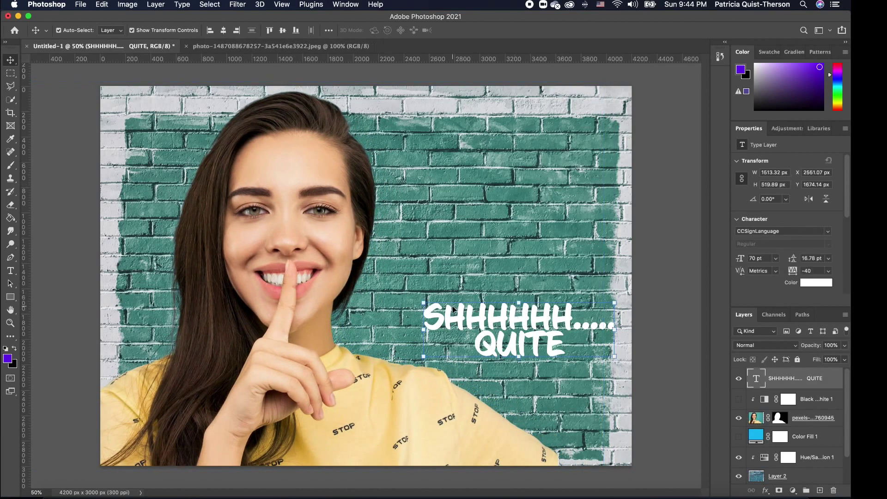
key("super+t")
left_click_drag(423, 303, 371, 265)
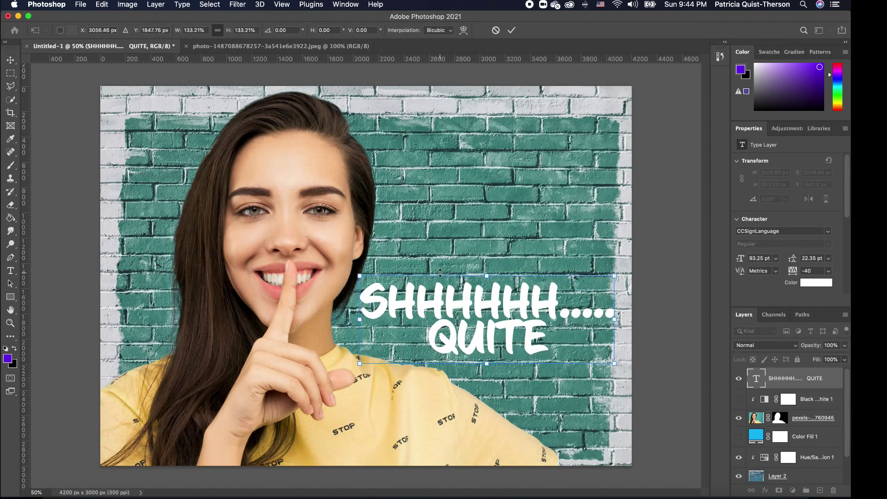
key("Return")
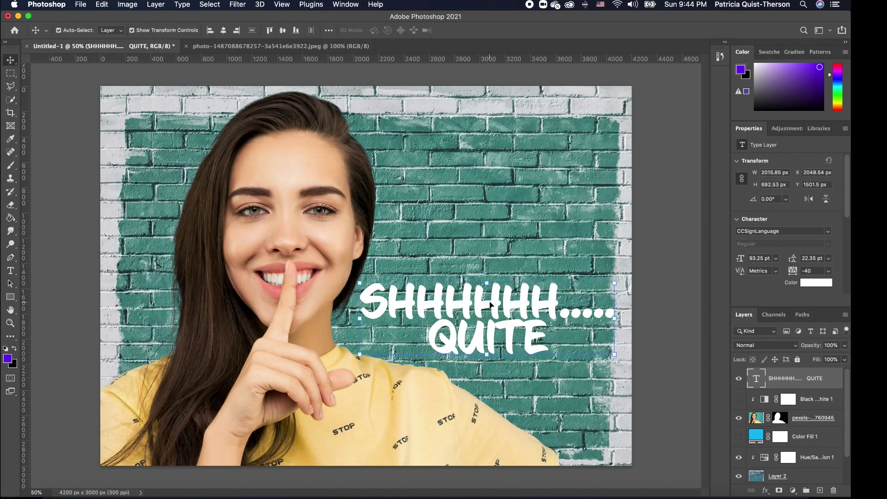
Change the SHHHHHH..... QUITE text's font to BadaBoom BB and enlarge the text proportionally to about 117%.
double_click(490, 304)
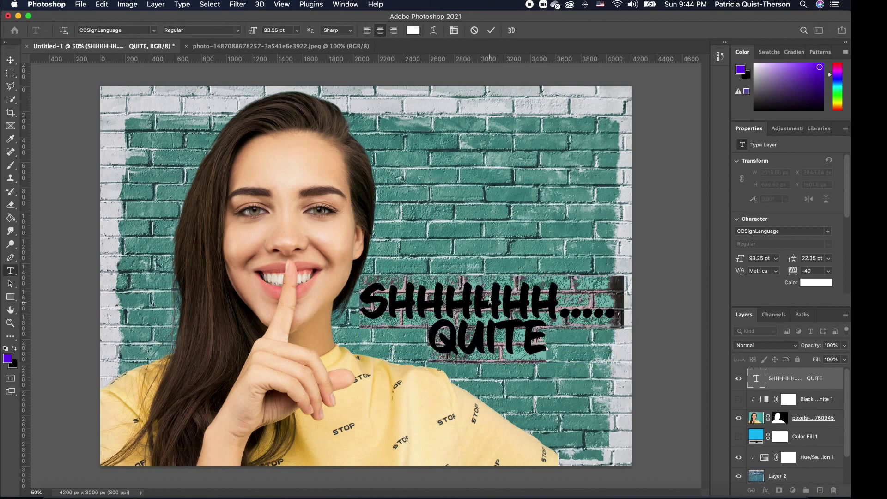
left_click(153, 31)
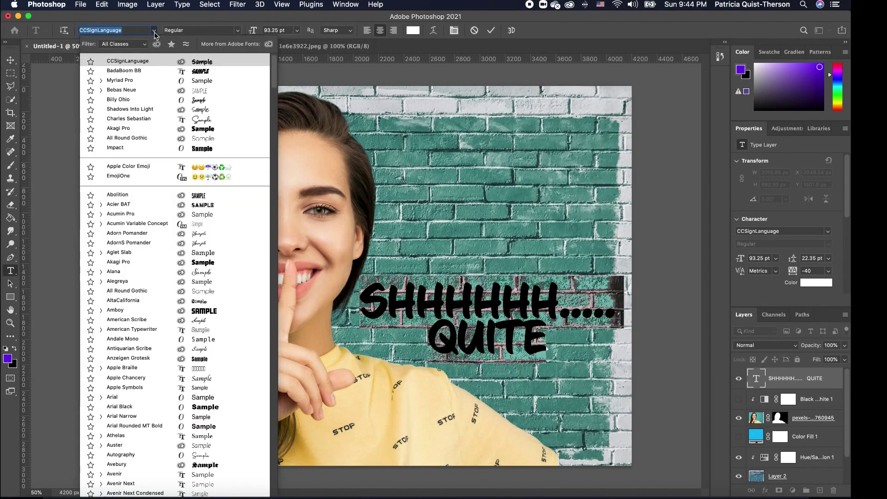
left_click(204, 73)
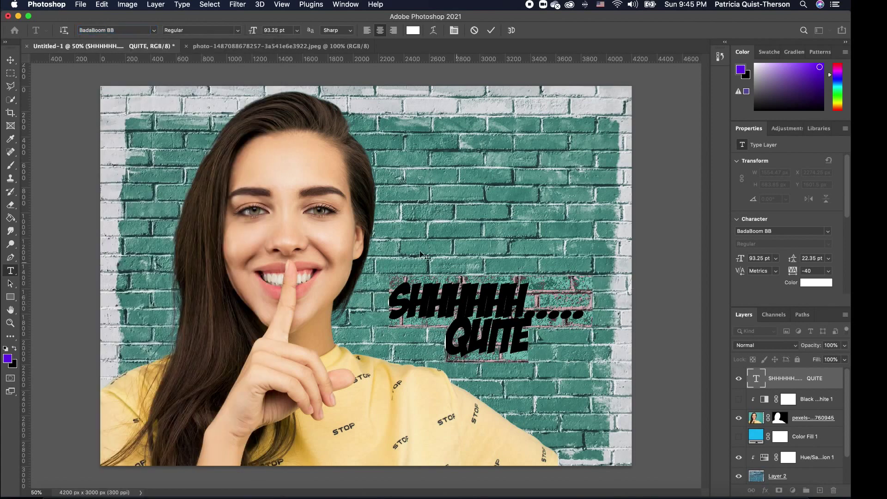
left_click(10, 60)
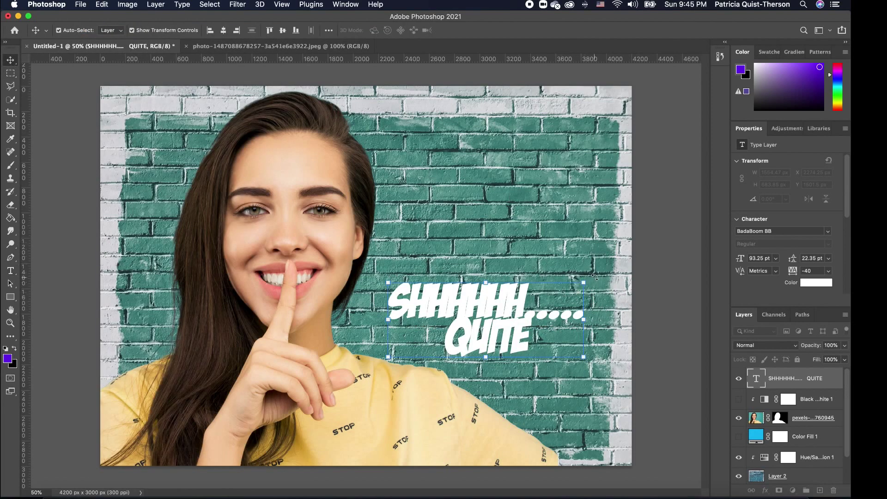
left_click_drag(583, 278, 618, 261)
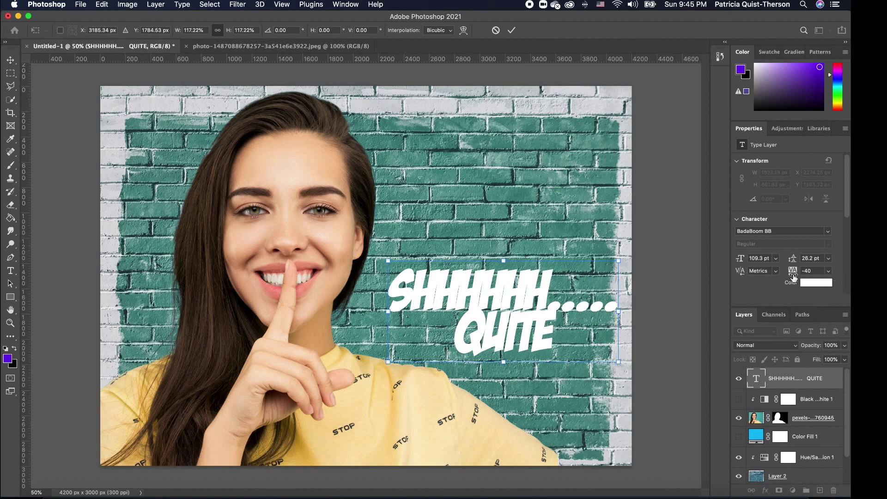
key("Return")
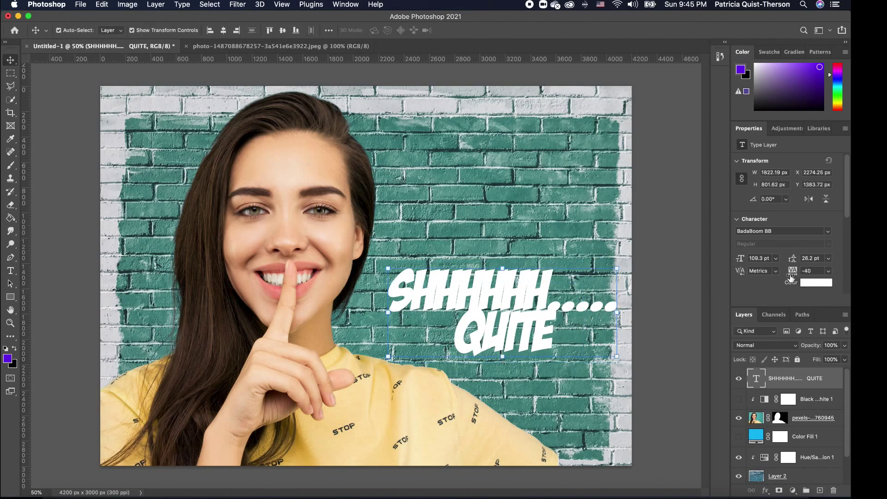
Set the SHHHHHH..... QUITE text's tracking to 40 and leading to 30 pt, and shift the text slightly toward the woman.
left_click_drag(790, 274, 793, 274)
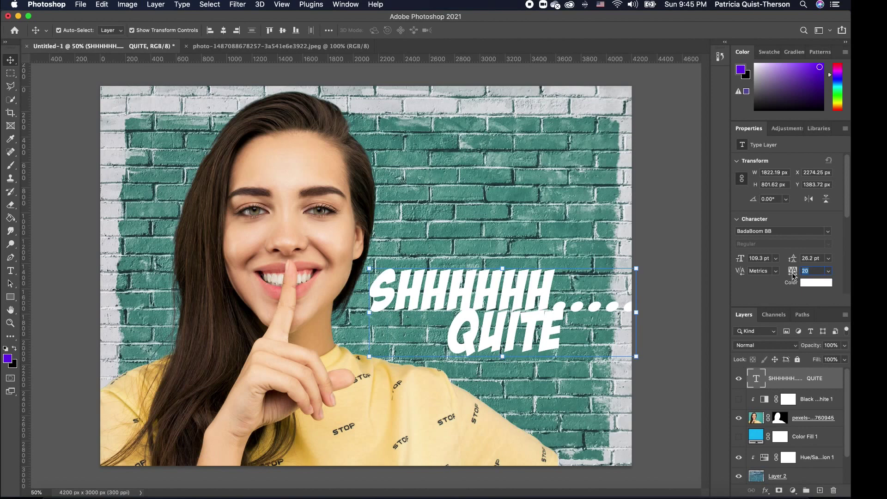
left_click_drag(792, 261, 794, 276)
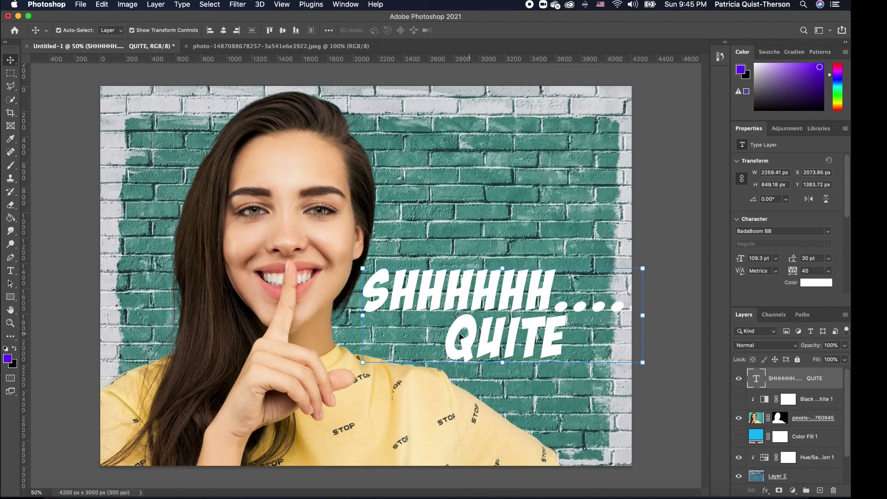
left_click_drag(478, 284, 471, 286)
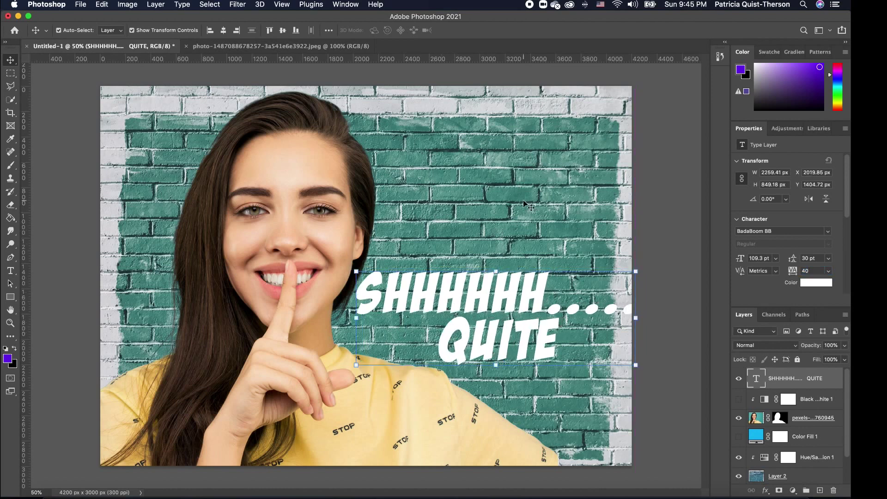
left_click(552, 210)
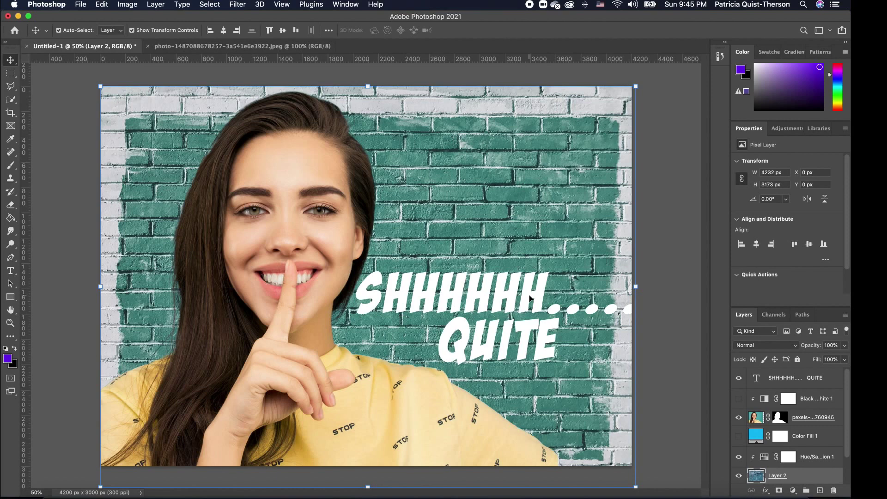
Recolor all of the SHHHHHH..... QUITE text golden yellow (#f6b507) and finish the text edit.
left_click(504, 295)
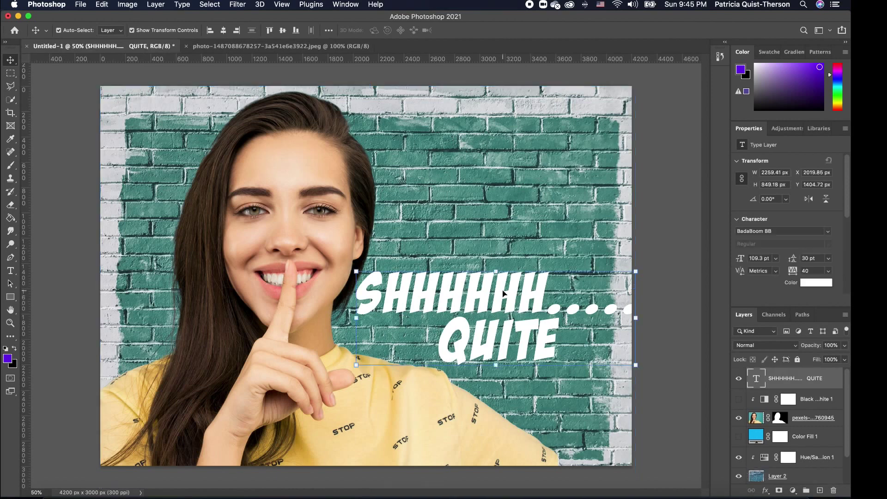
double_click(504, 294)
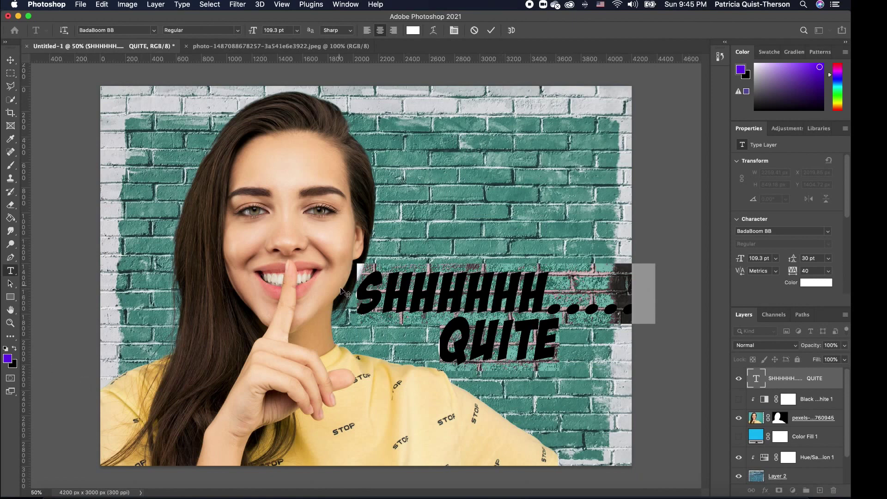
left_click(7, 359)
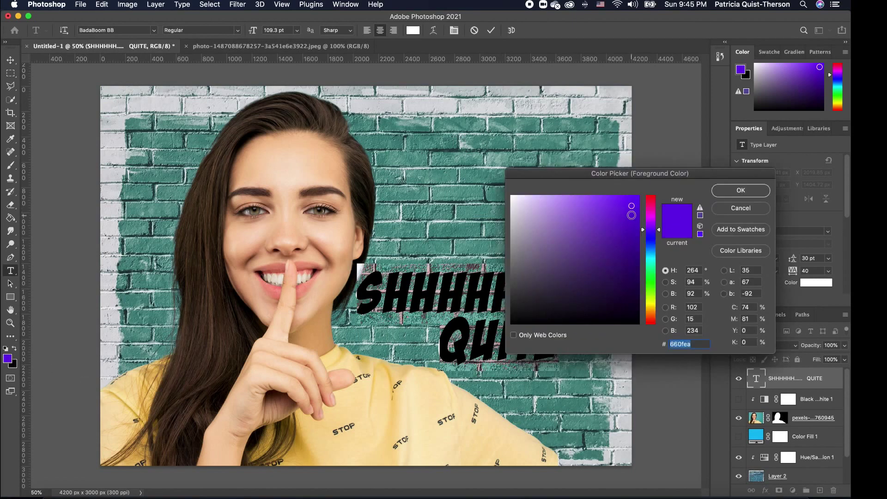
left_click(604, 245)
mouse_move(654, 208)
left_mouse_down()
mouse_move(654, 226)
mouse_move(654, 211)
left_mouse_up()
left_click(632, 201)
left_click(632, 213)
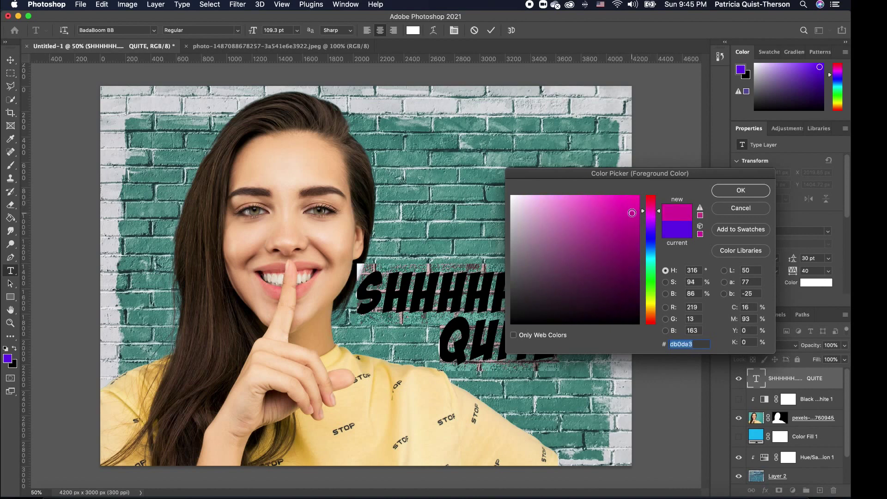
left_click(618, 199)
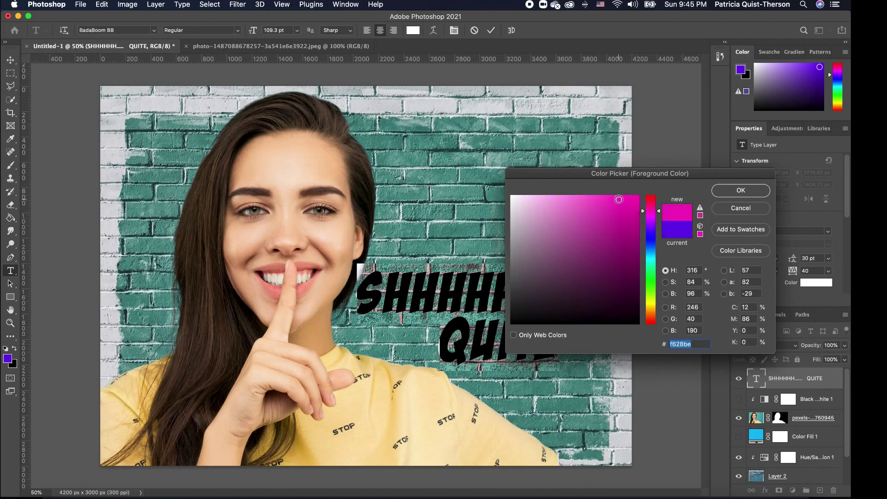
left_click(650, 306)
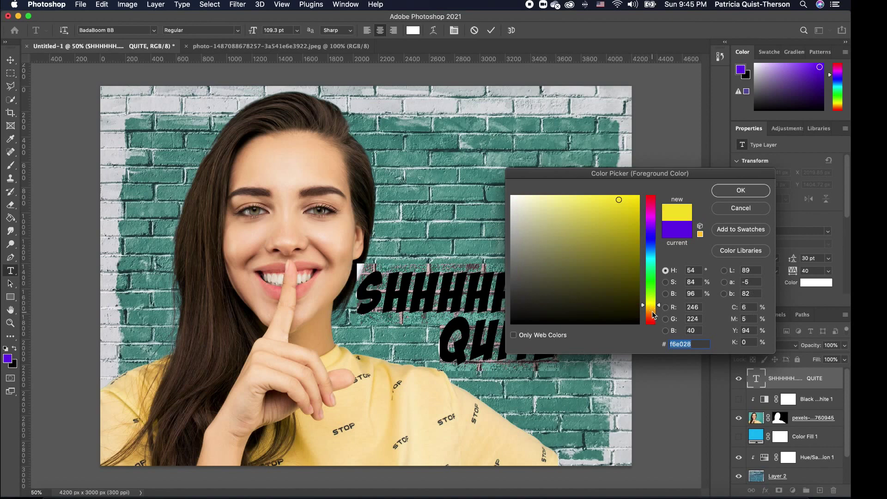
left_click(652, 313)
left_click(635, 199)
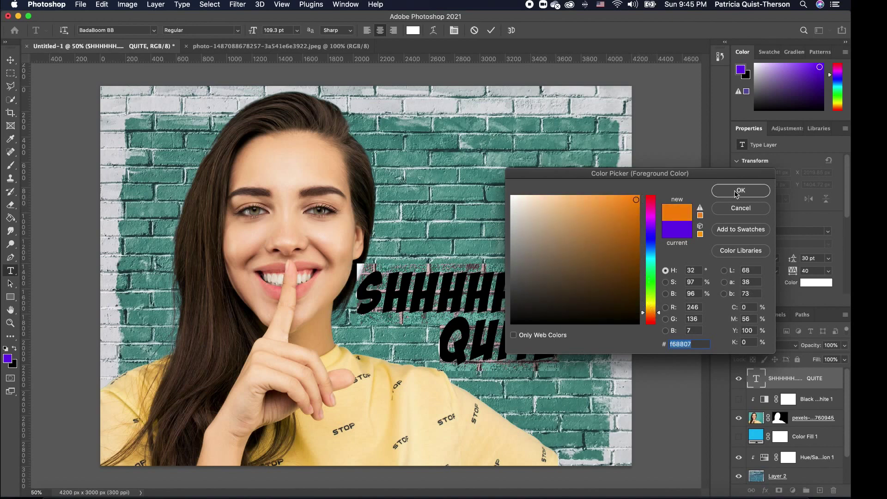
left_click_drag(659, 313, 659, 309)
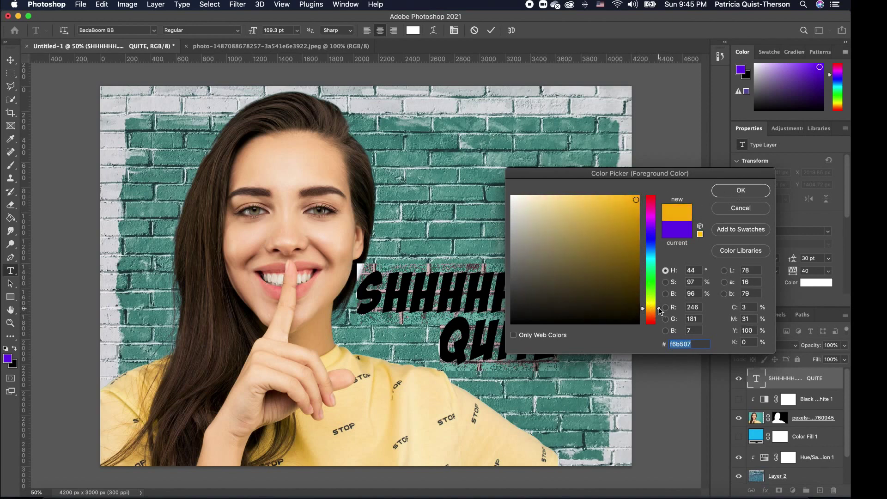
left_click(740, 190)
key("Escape")
key("v")
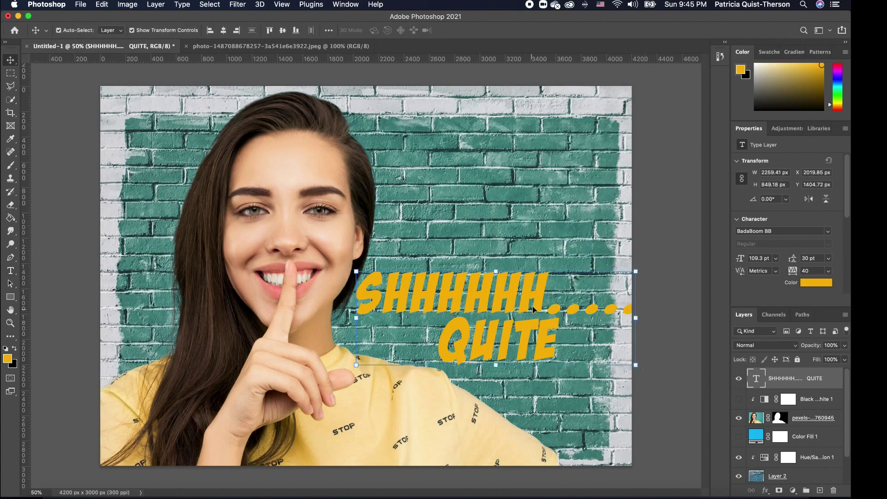
Add a drop shadow to the text layer with 86% opacity, -12° angle, 26 px distance, 16% spread and 51 px size.
double_click(838, 379)
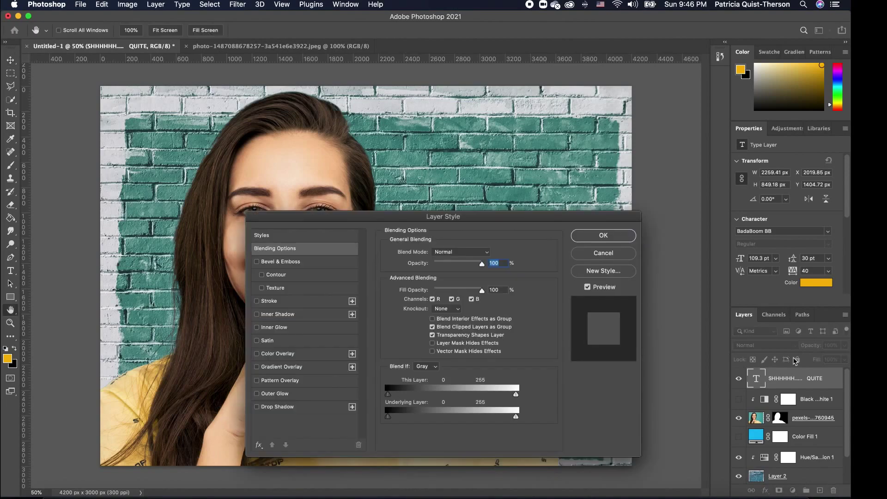
left_click_drag(471, 218, 590, 29)
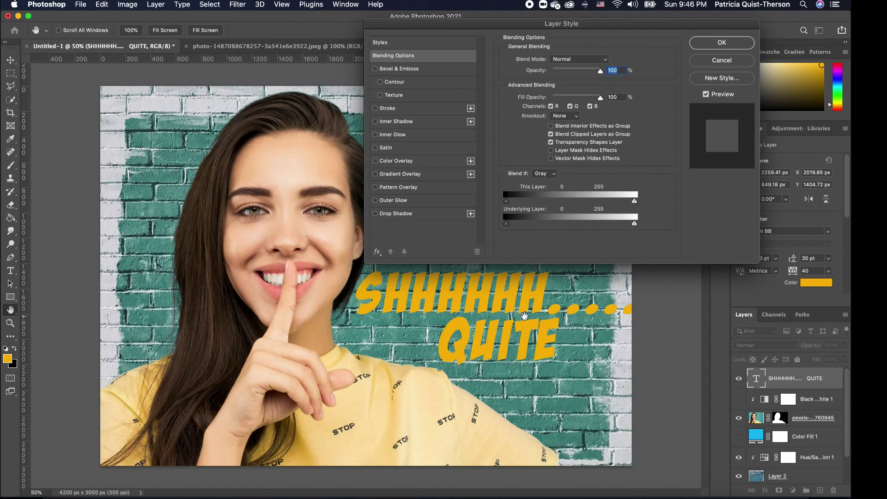
left_click(375, 214)
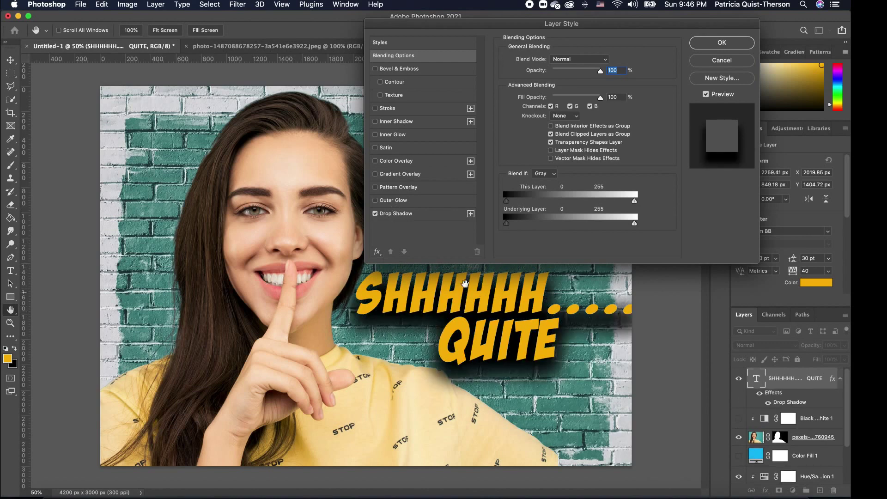
left_click(429, 215)
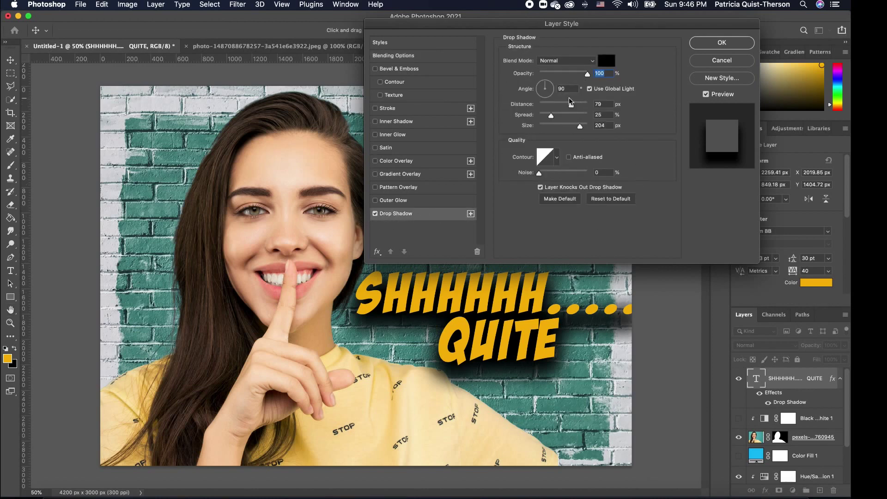
left_click_drag(571, 106, 574, 77)
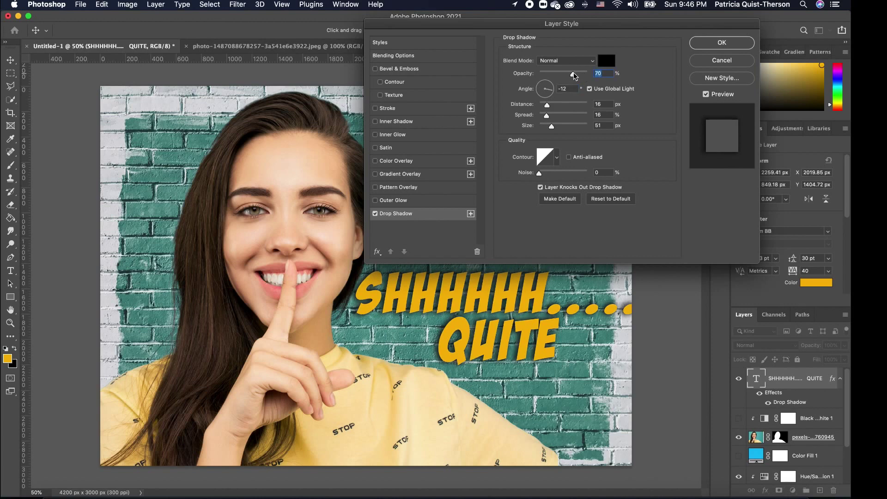
left_click_drag(574, 74, 581, 74)
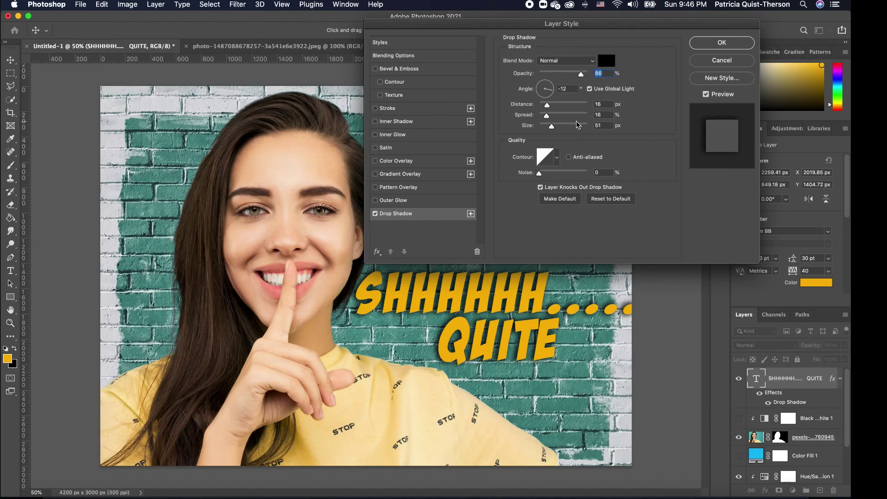
left_click_drag(547, 105, 554, 107)
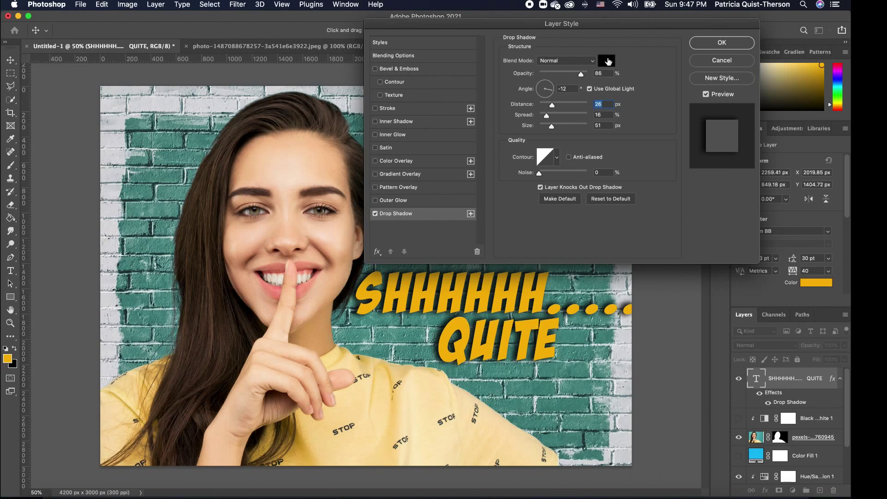
Change the text's drop shadow color to near-white (#f7f9fb).
left_click(608, 61)
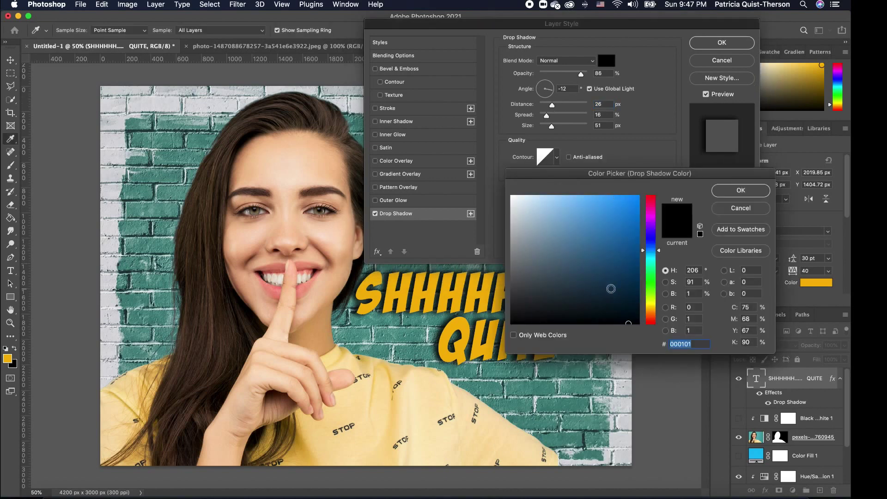
left_click(518, 201)
left_click_drag(518, 200, 512, 197)
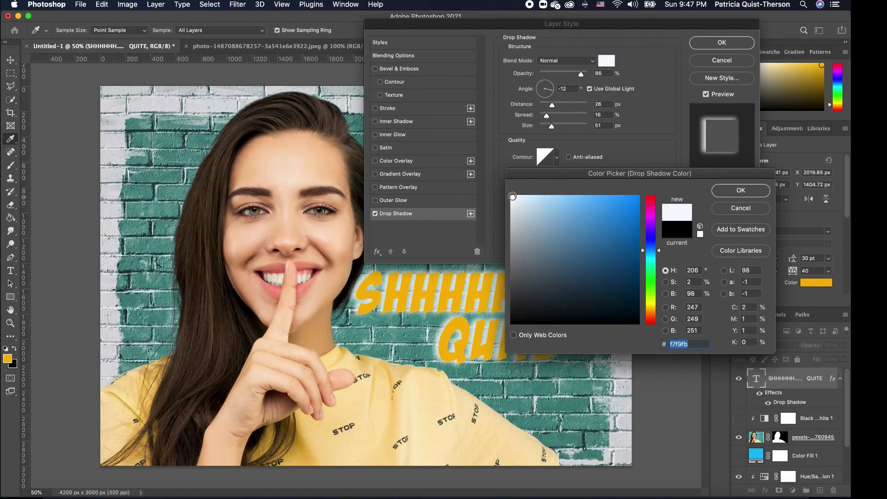
left_click(742, 190)
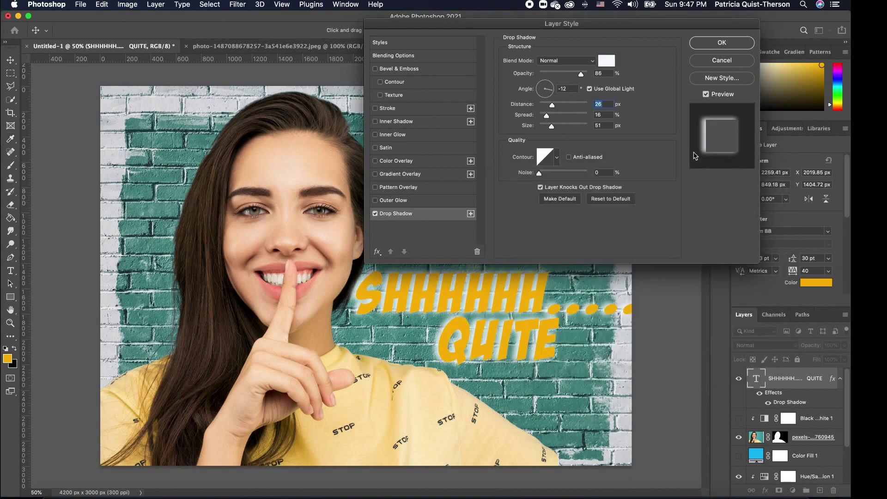
Set the text's drop shadow to 1 px size, 91% opacity and 16 px distance.
left_click_drag(552, 126, 540, 130)
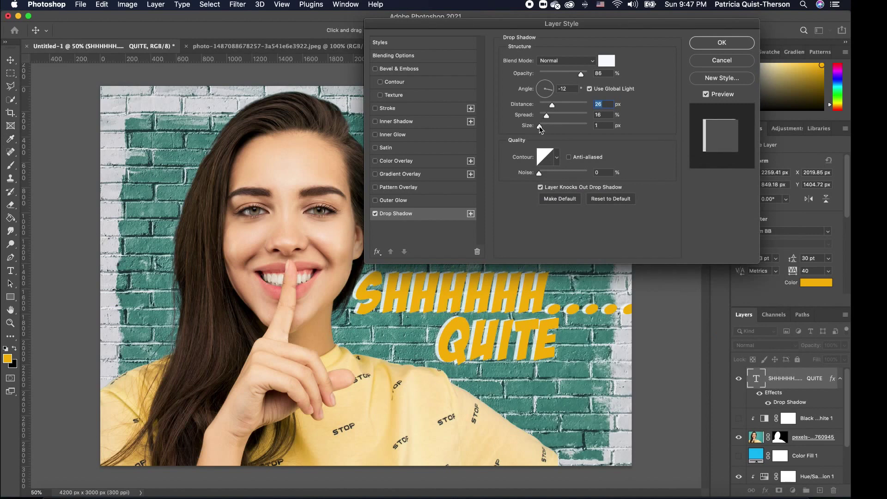
left_click_drag(581, 74, 582, 77)
left_click_drag(552, 105, 548, 109)
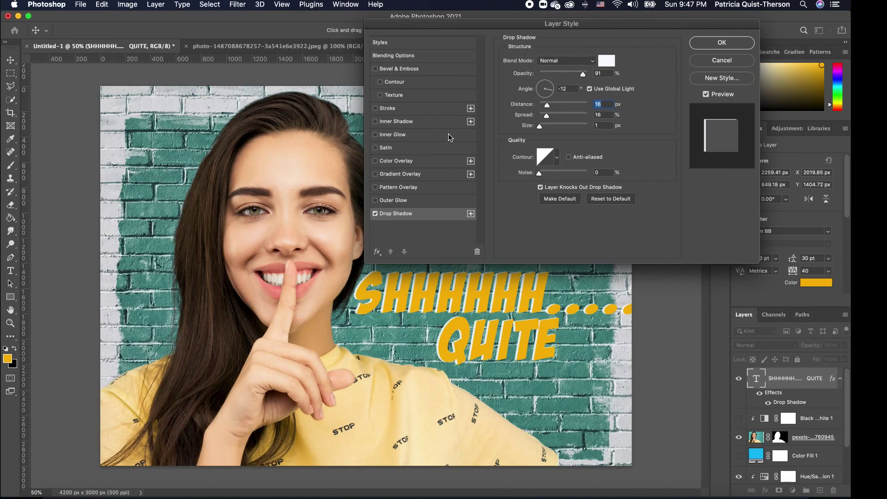
Add a white outside stroke to the text, adjust its size slightly, and apply a red-to-yellow gradient overlay.
left_click(375, 108)
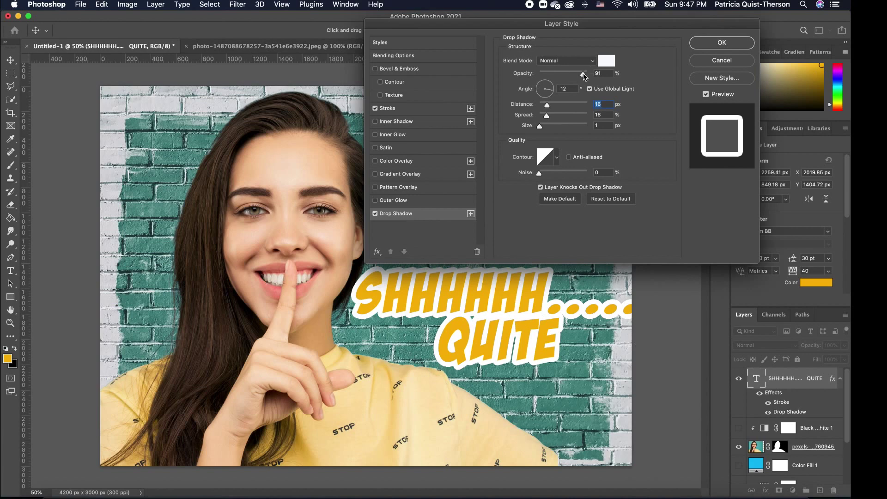
left_click(427, 111)
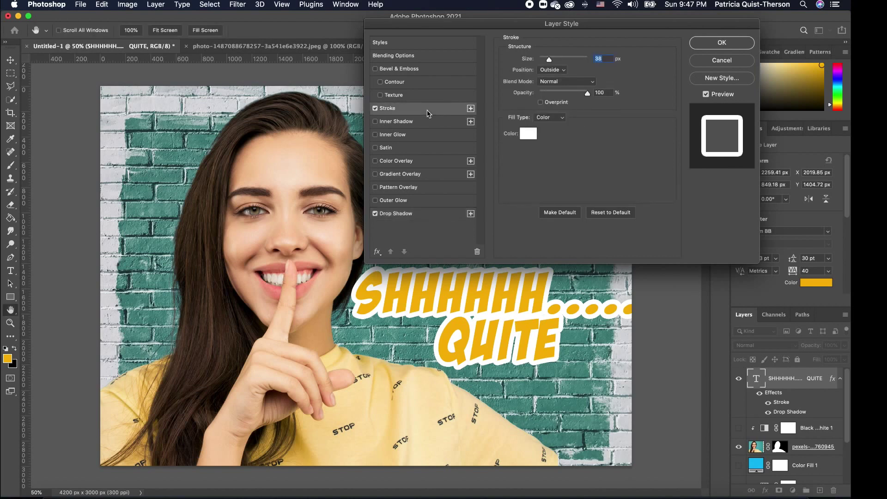
left_click_drag(549, 60, 550, 62)
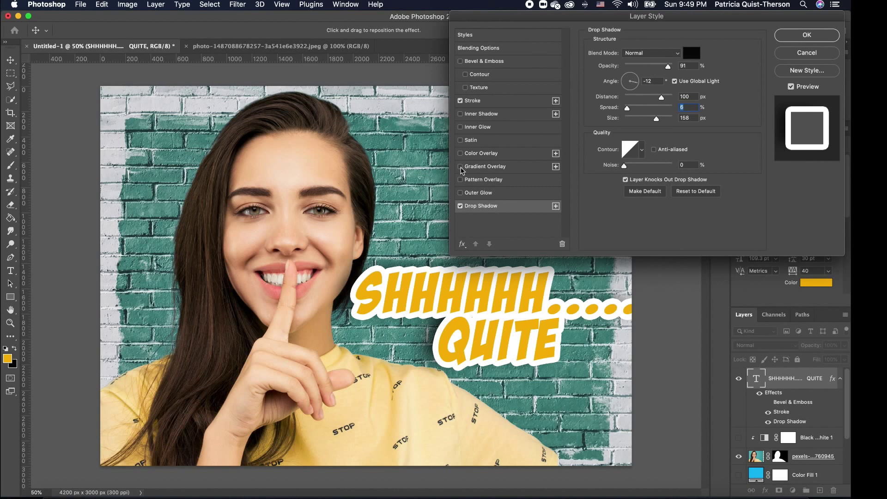
left_click(461, 166)
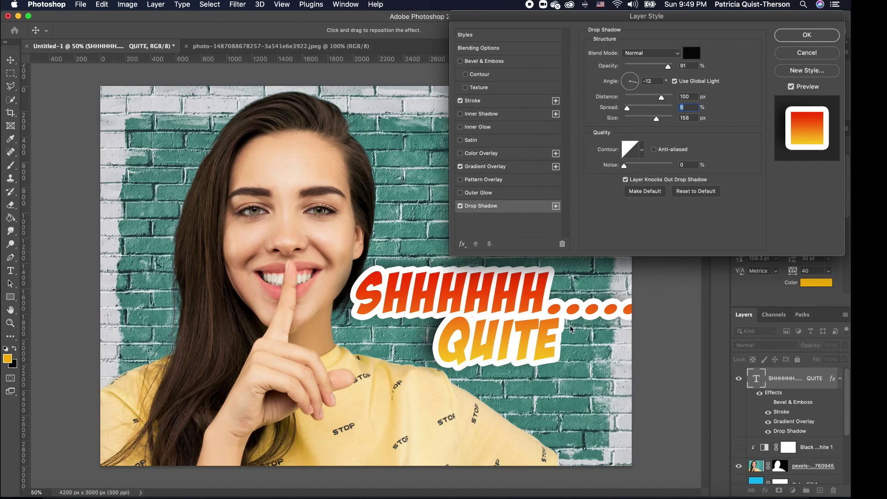
Set the angle of the text's gradient overlay to 122°.
left_click(527, 169)
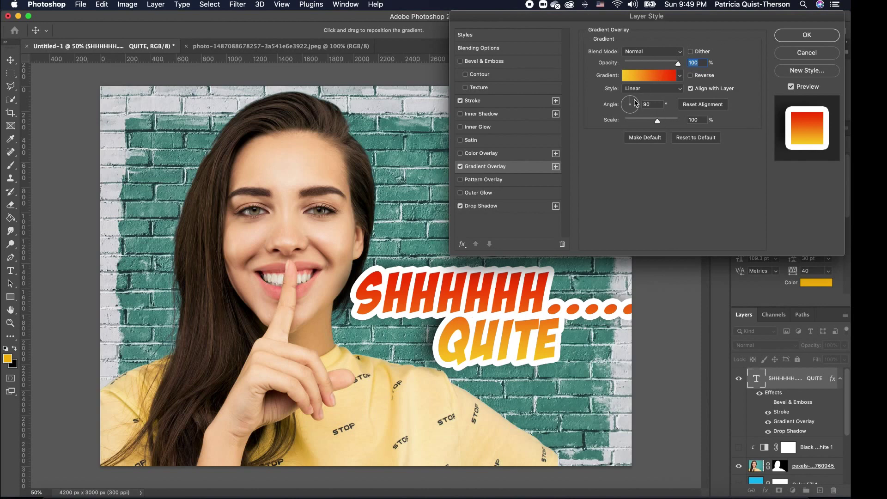
mouse_move(635, 103)
left_mouse_down()
mouse_move(629, 113)
mouse_move(628, 101)
left_mouse_up()
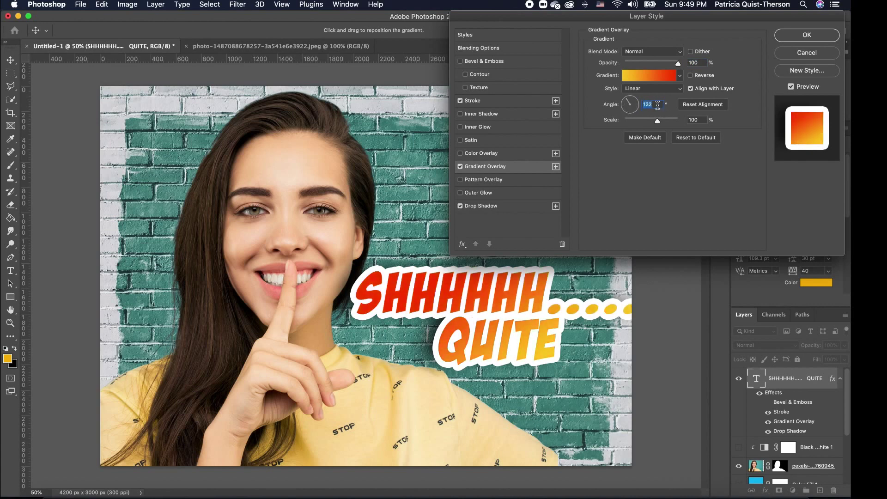
Try presets from the Blues gradient group on the text's overlay, ending with Blue_13.
left_click(656, 76)
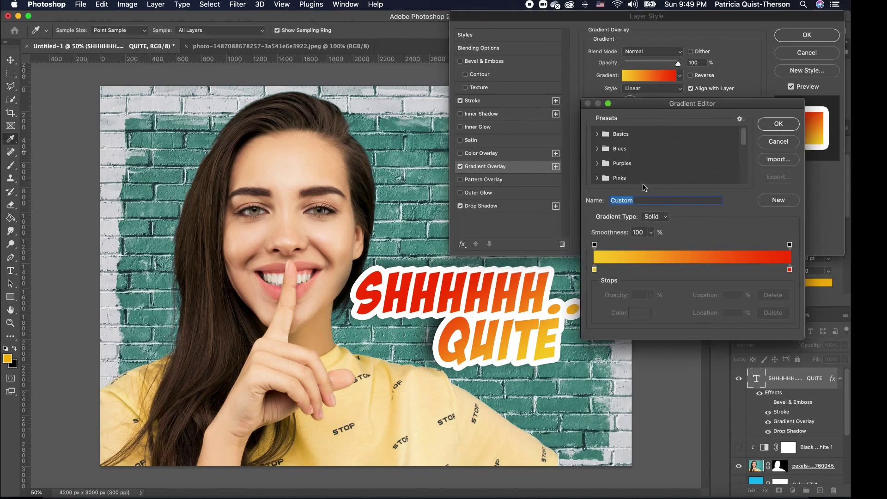
left_click(597, 149)
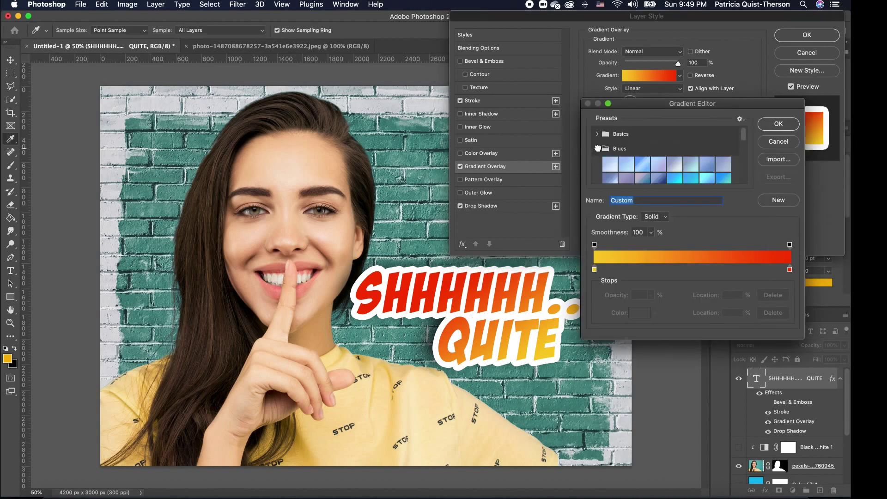
left_click(662, 178)
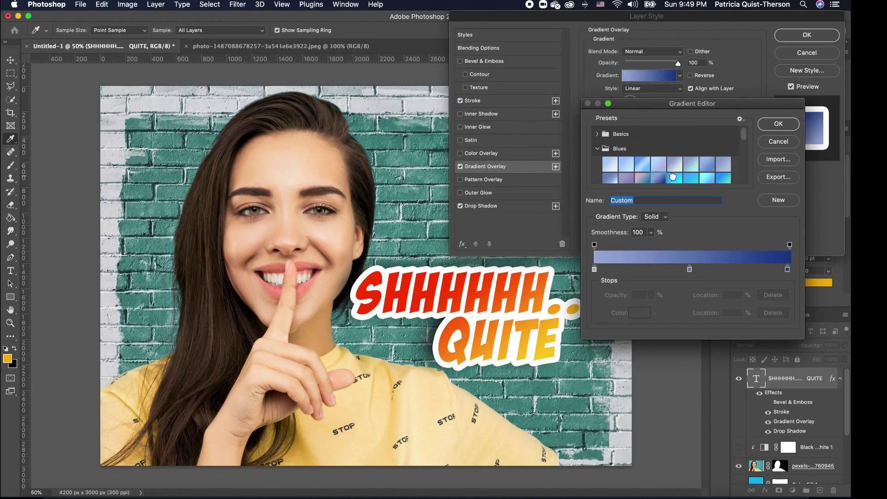
left_click(678, 178)
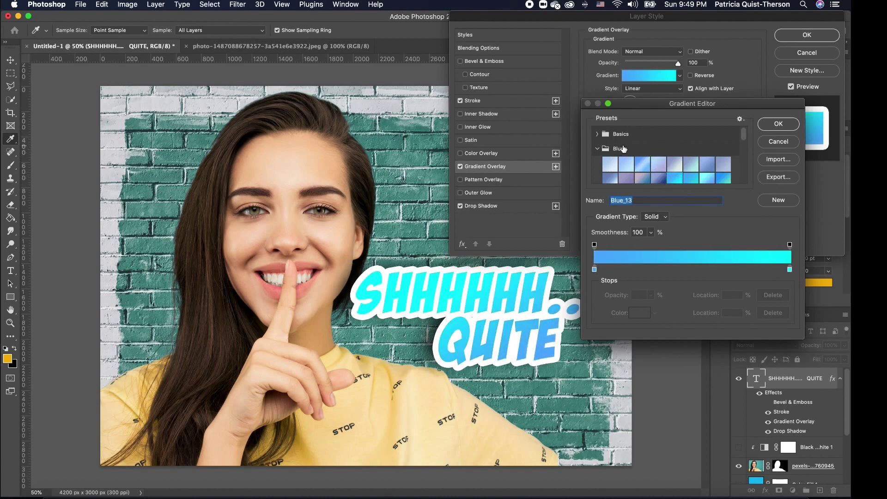
left_click(597, 149)
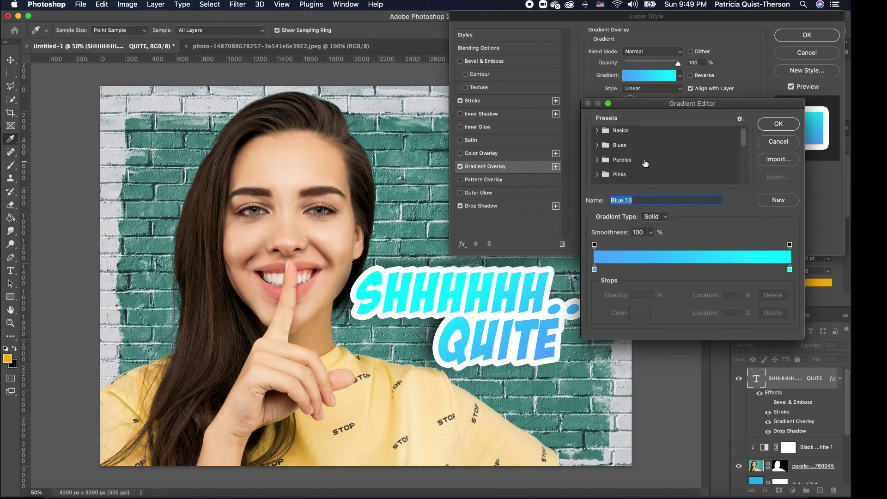
Try the Purple_03 and Purple_02 gradient presets on the text's overlay.
left_click(597, 160)
left_click(642, 175)
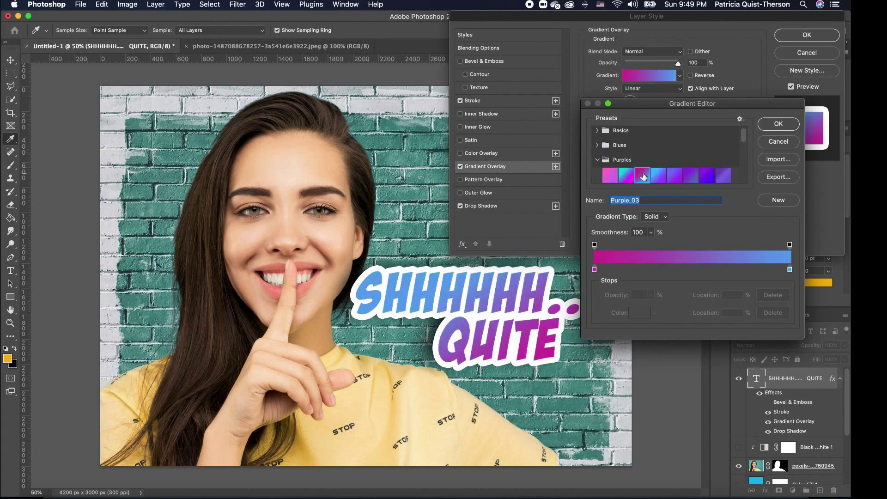
left_click(628, 176)
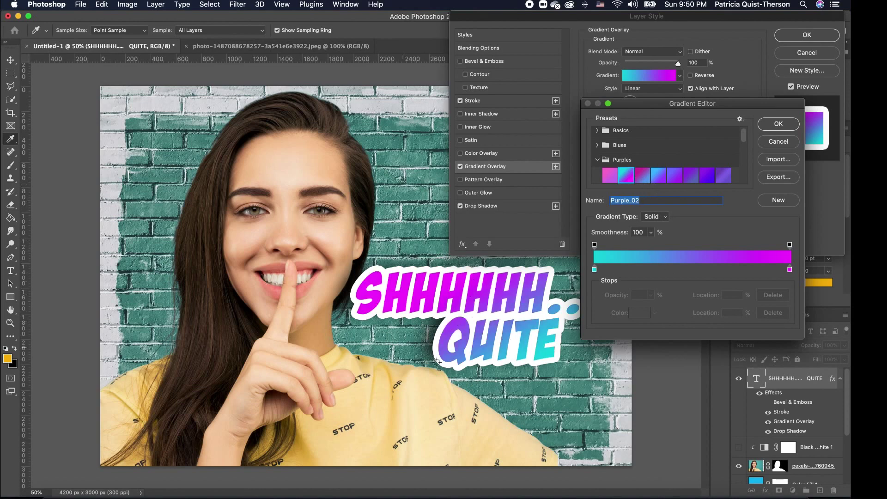
scroll(642, 159, "down", 1)
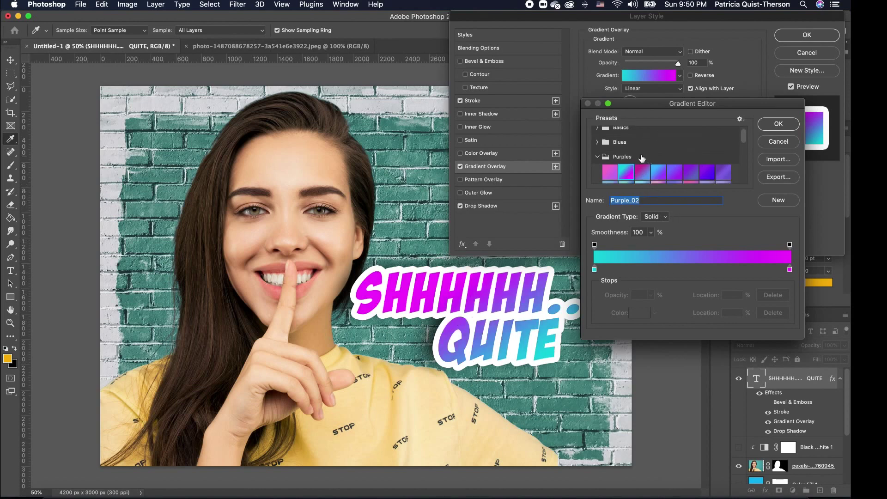
left_click(597, 157)
scroll(598, 161, "down", 1)
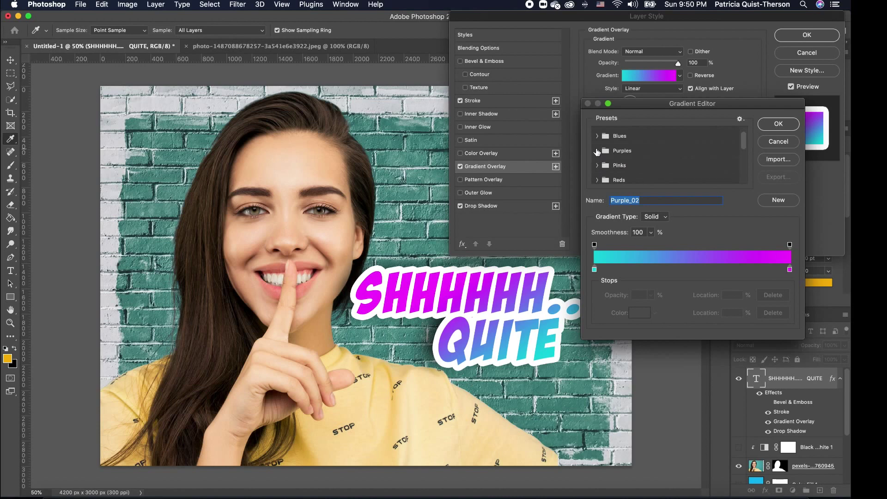
left_click(597, 151)
left_click(598, 151)
Try the Pink_04 gradient preset on the text's overlay.
left_click(597, 166)
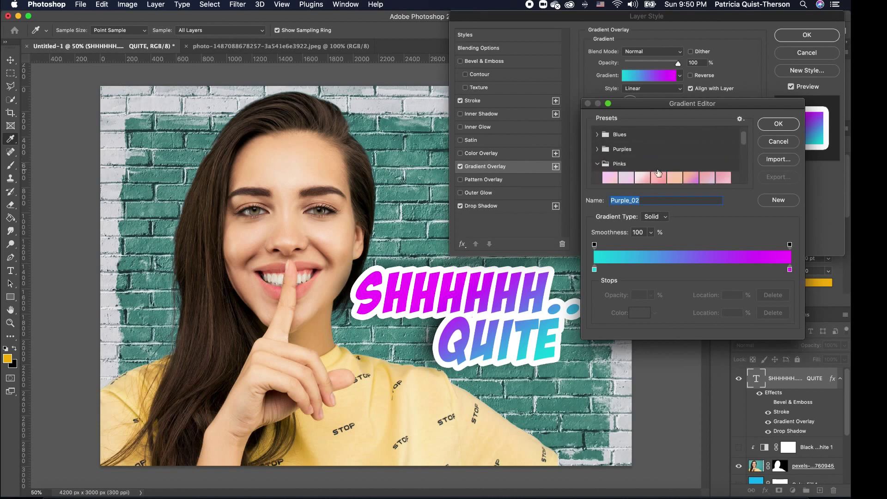
scroll(664, 172, "down", 1)
left_click(664, 173)
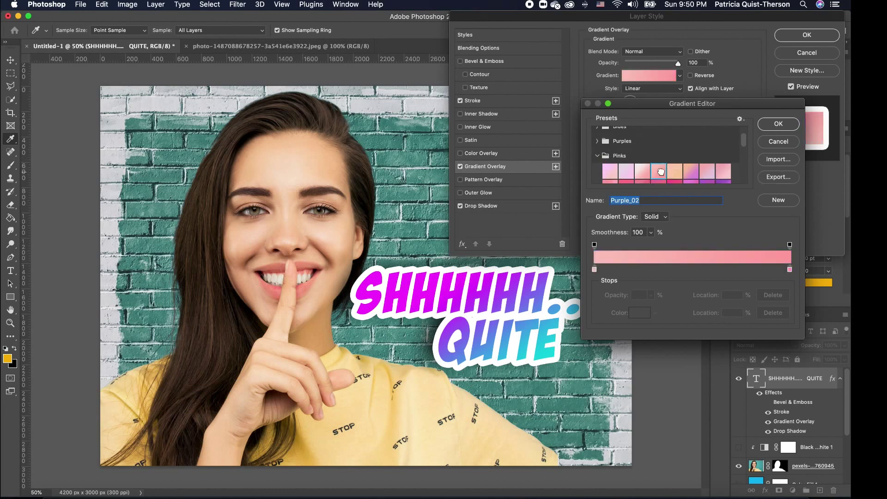
left_click(603, 158)
Try several presets from the Reds gradient group on the text's overlay, including Red_05 and Red_01, ending with Red_07.
left_click(597, 170)
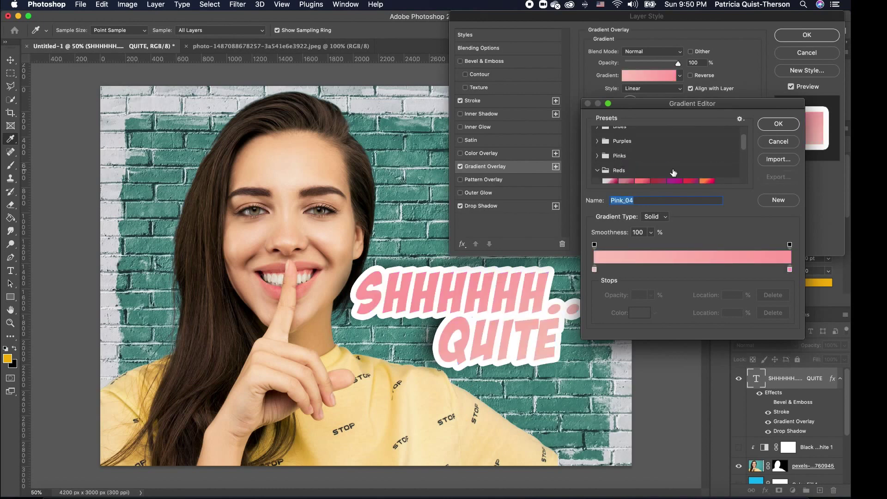
scroll(673, 173, "down", 1)
left_click(706, 166)
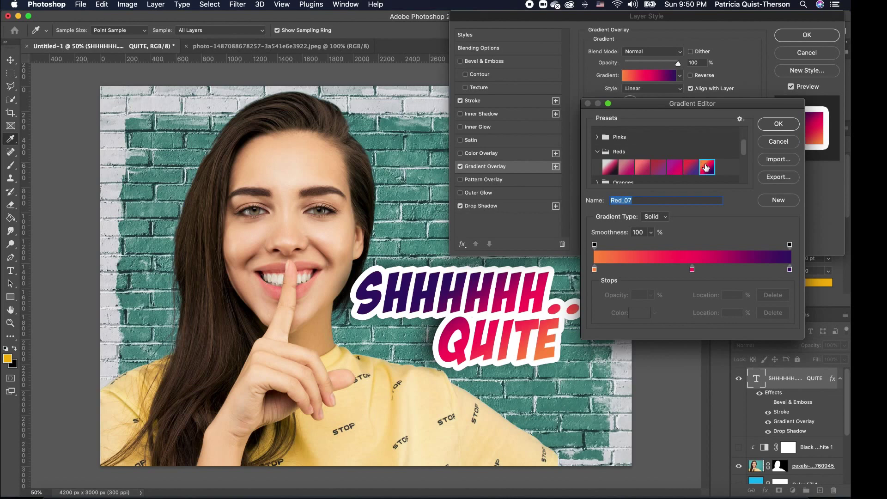
left_click(676, 169)
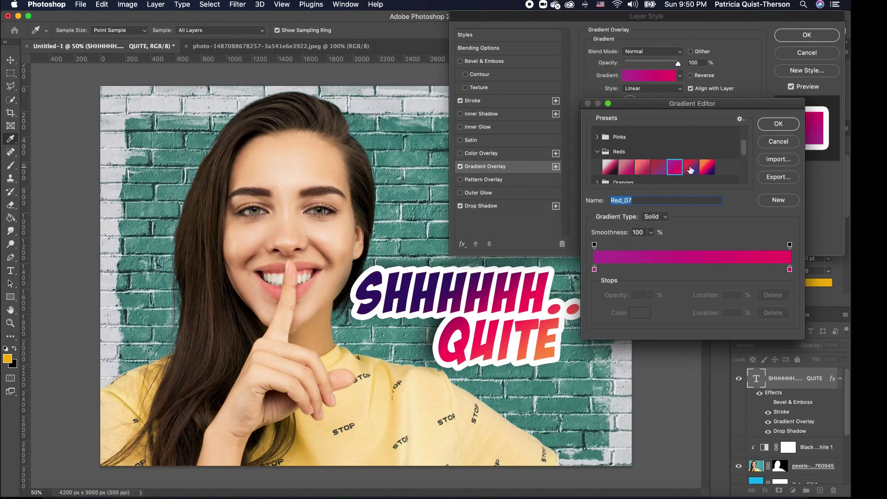
left_click(691, 169)
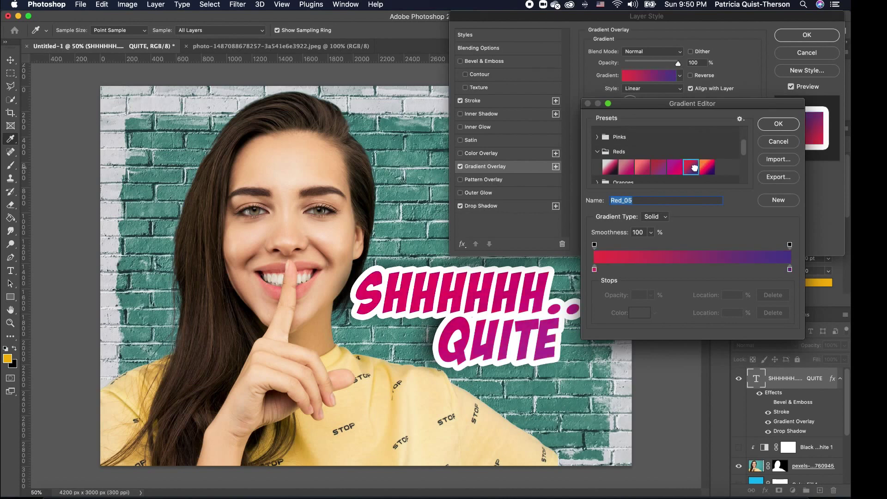
left_click(627, 169)
left_click(610, 168)
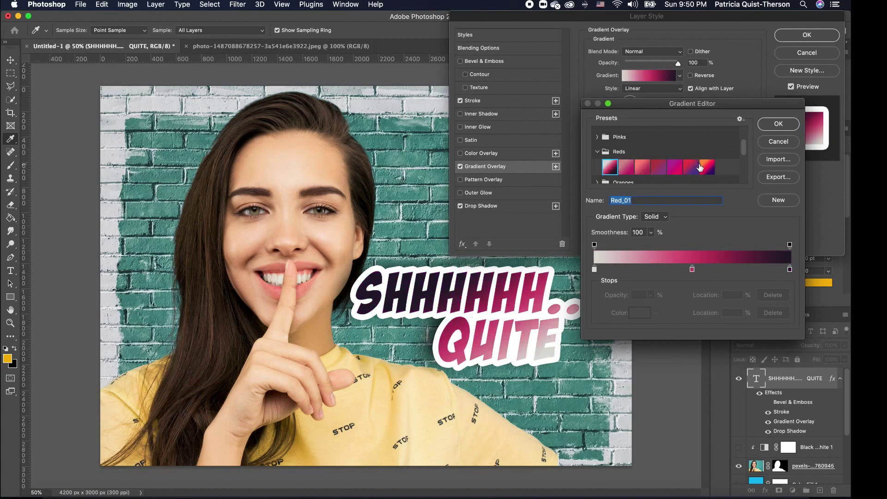
left_click(700, 168)
left_click(597, 152)
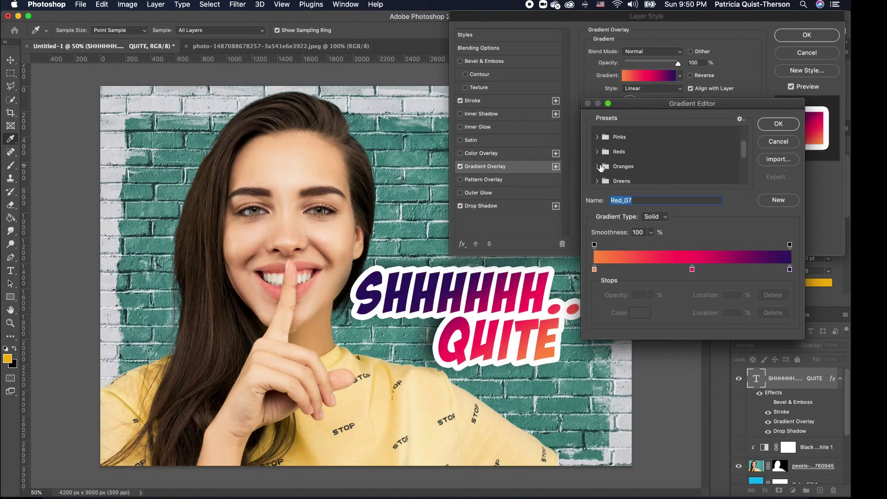
Try presets from the Oranges group, including Orange_10, and apply Orange_05 as the text's gradient overlay.
left_click(598, 167)
left_click(658, 167)
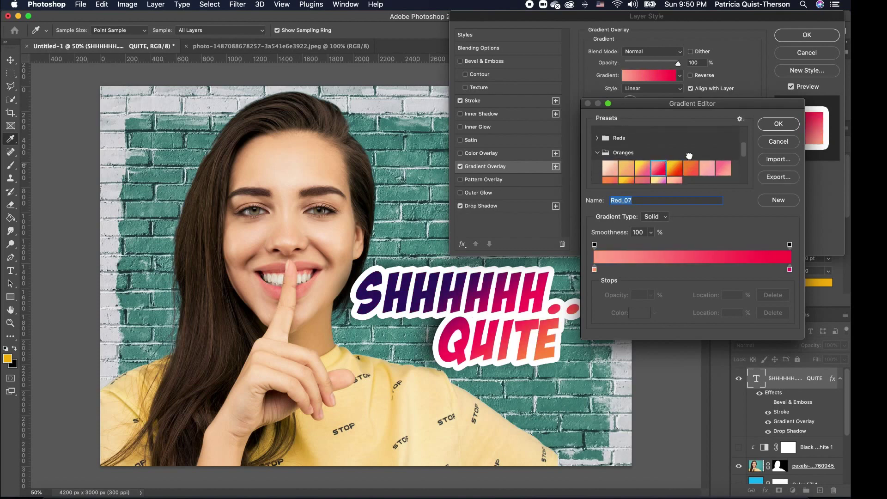
scroll(689, 156, "down", 1)
left_click(626, 175)
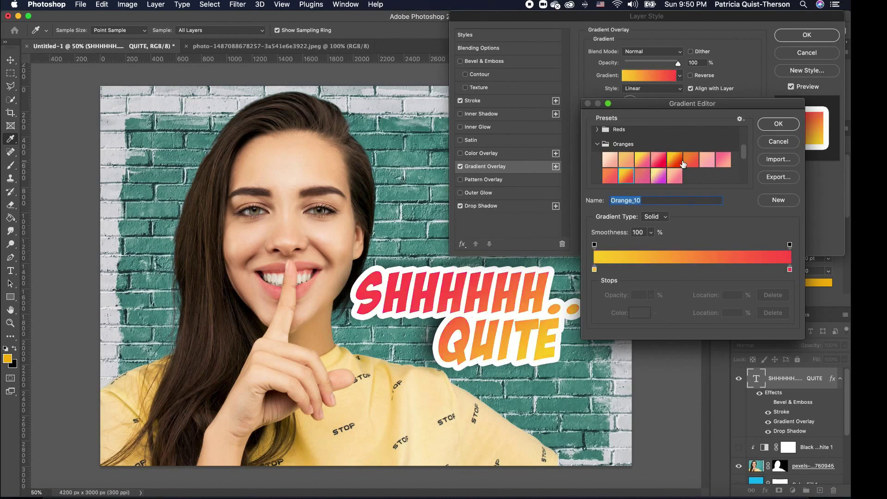
left_click(681, 162)
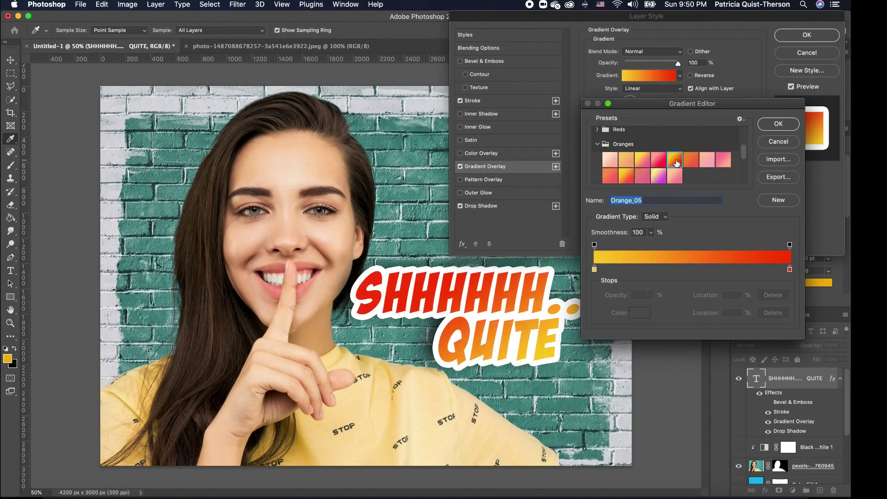
left_click(778, 126)
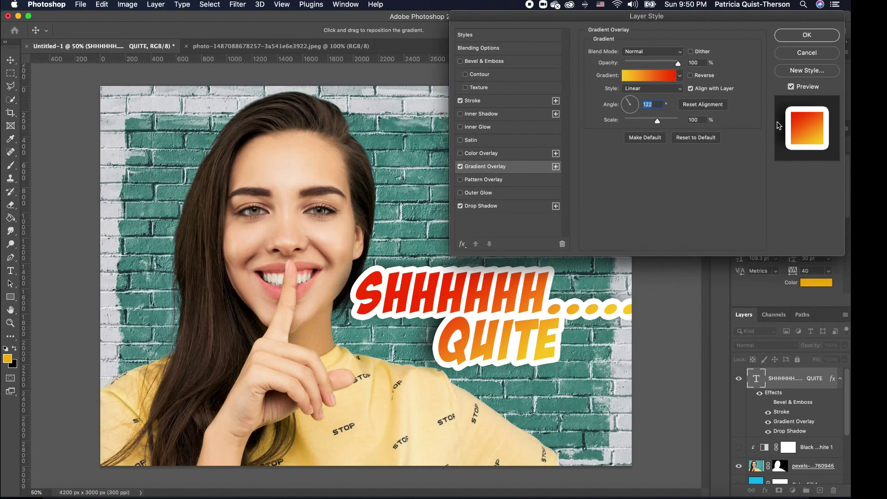
left_click(809, 35)
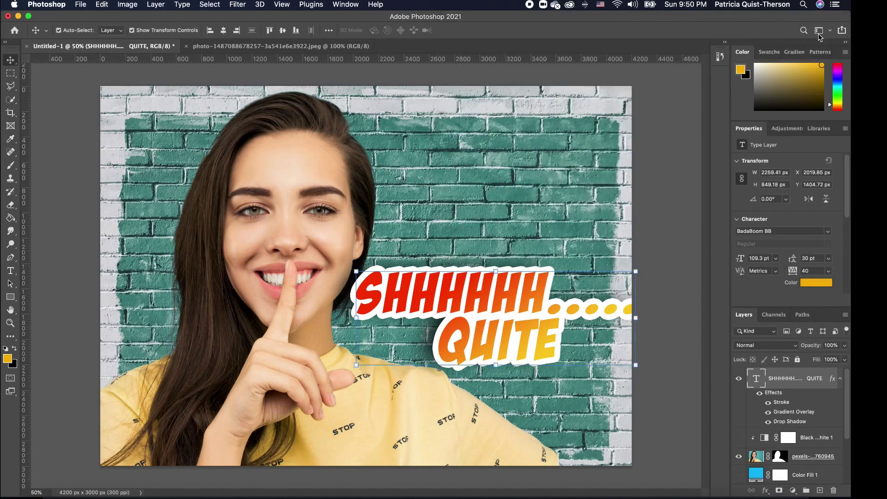
Clear the layer selection so that no layer is active.
left_click(557, 216)
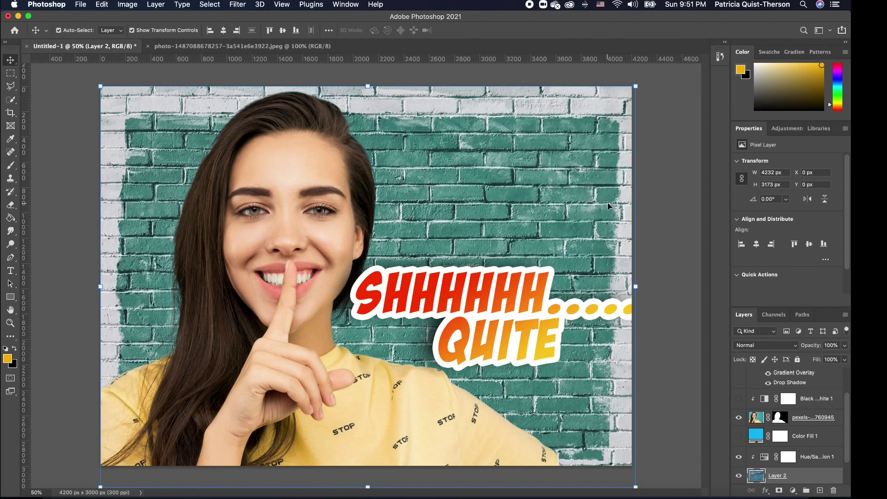
left_click(671, 172)
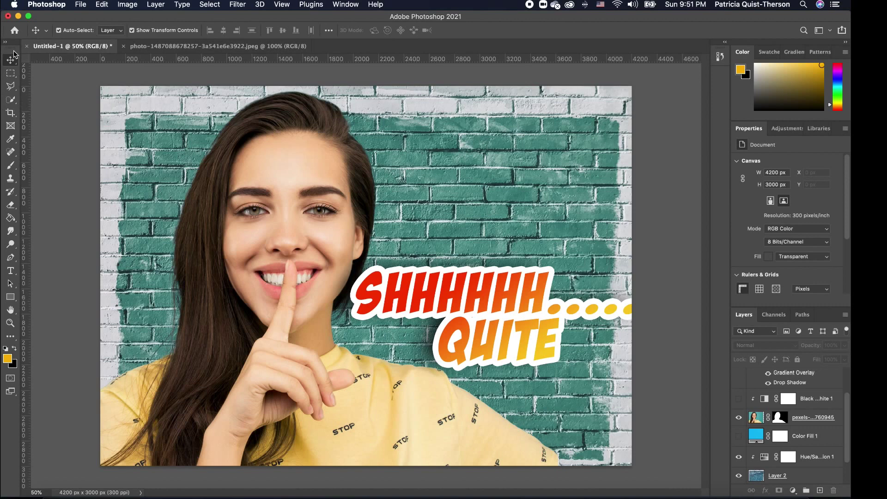
Undock the toolbar, the collapsed panel strip and the Swatches, Properties and Layers panels so they float over the canvas.
left_click_drag(14, 54, 91, 77)
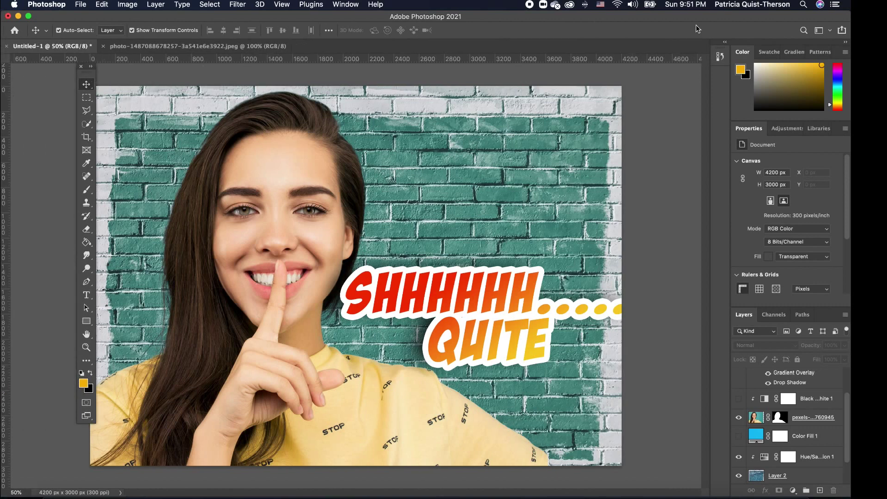
left_click_drag(769, 52, 588, 119)
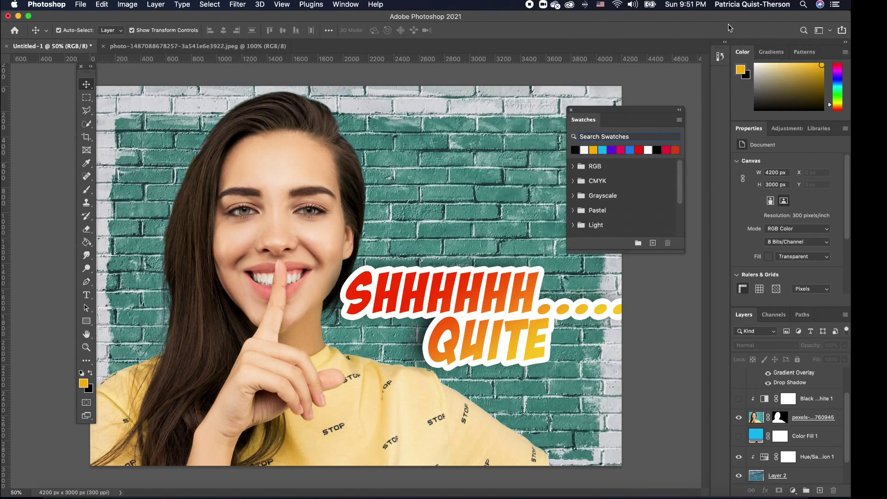
left_click_drag(725, 42, 584, 88)
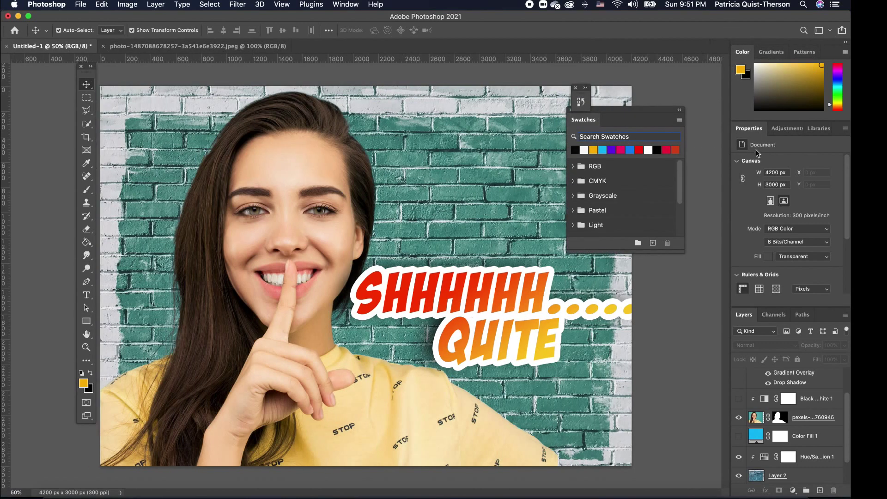
left_click_drag(748, 128, 377, 179)
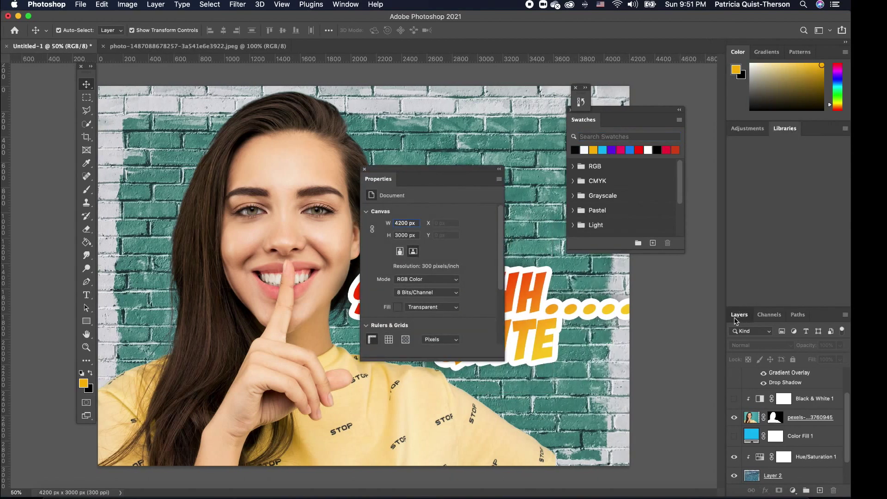
left_click_drag(736, 321, 558, 265)
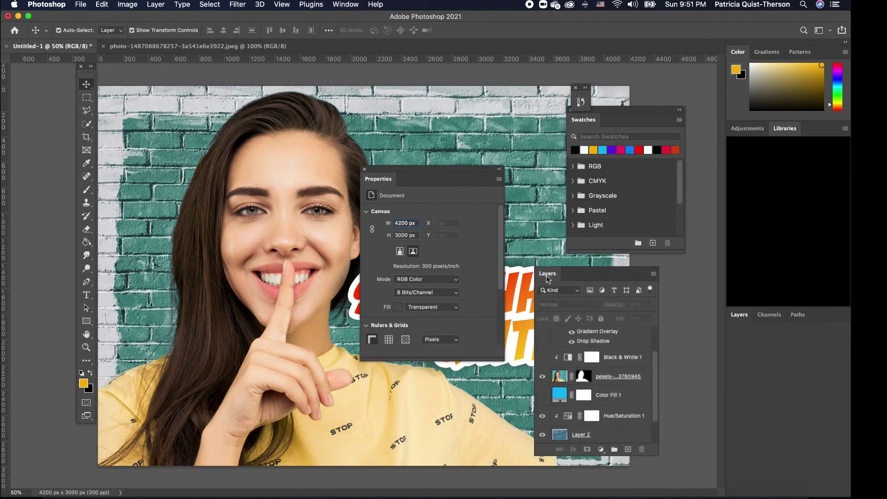
Reset the Essentials workspace to its default panel layout.
left_click(349, 5)
mouse_move(351, 28)
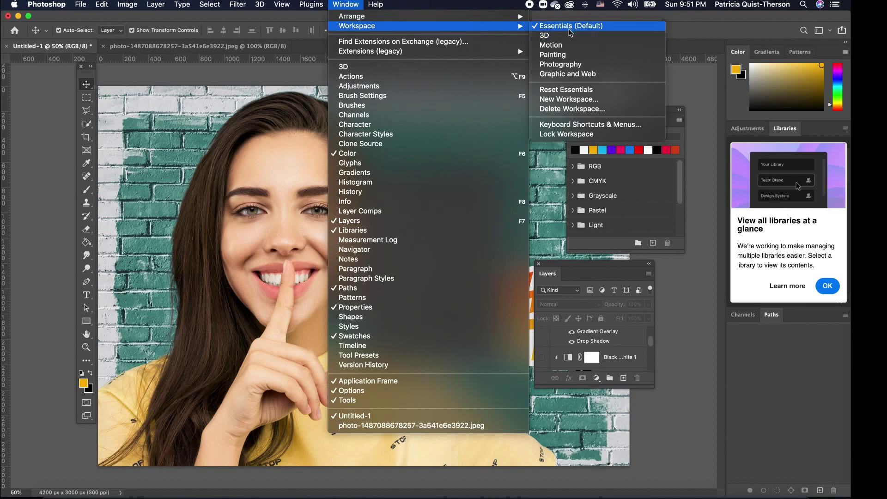
left_click(579, 91)
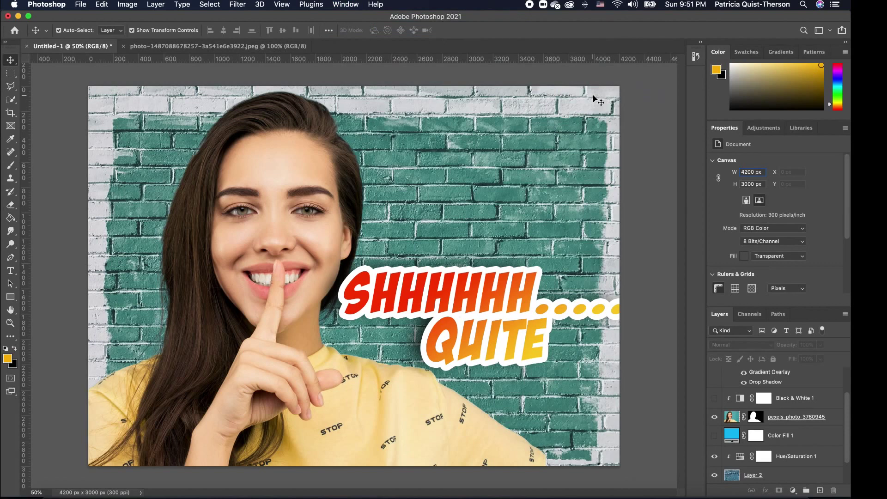